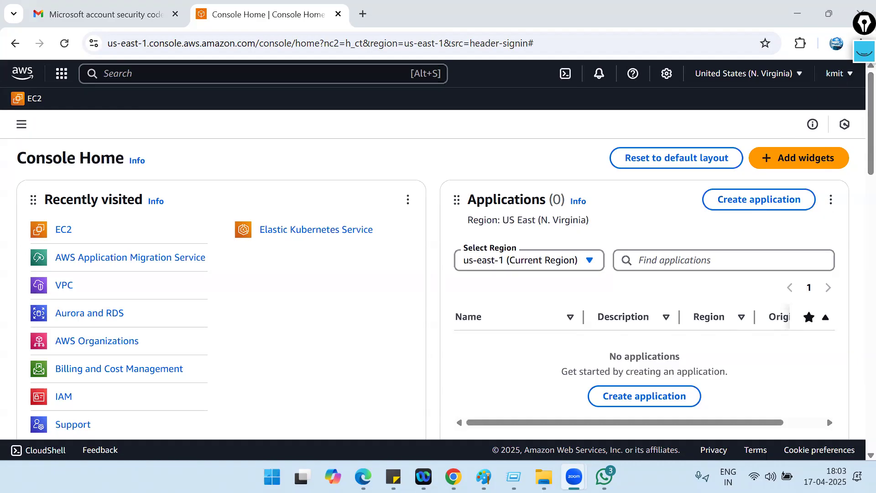
# - Switch to Paint, start a new blank image and fill its whole canvas with black
pyautogui.hotkey('alt', 'Tab')
pyautogui.hotkey('alt', 'Tab')
pyautogui.hotkey('alt', 'Tab')
pyautogui.hotkey('alt', 'Tab')
pyautogui.hotkey('alt', 'Tab')
pyautogui.hotkey('alt', 'Tab')
pyautogui.hotkey('alt', 'Tab')
pyautogui.hotkey('alt', 'Tab')
pyautogui.hotkey('alt', 'Tab')
pyautogui.hotkey('alt', 'Tab')
pyautogui.hotkey('alt', 'Tab')
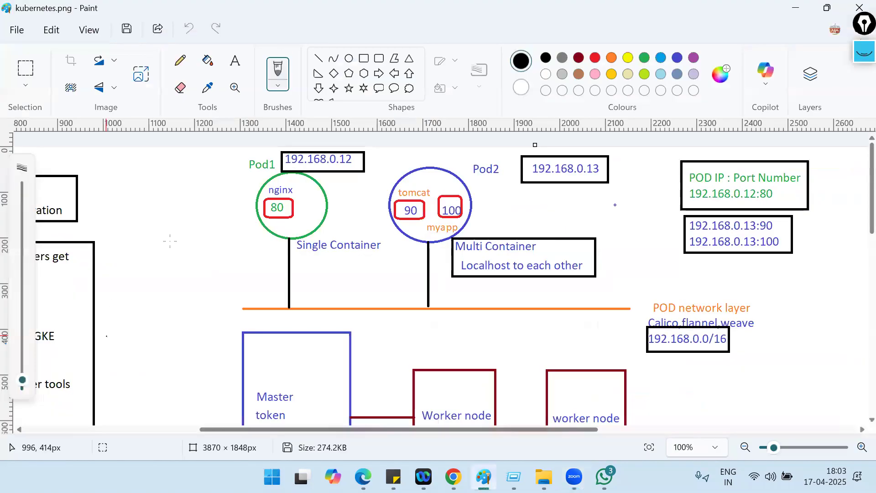
pyautogui.click(18, 30)
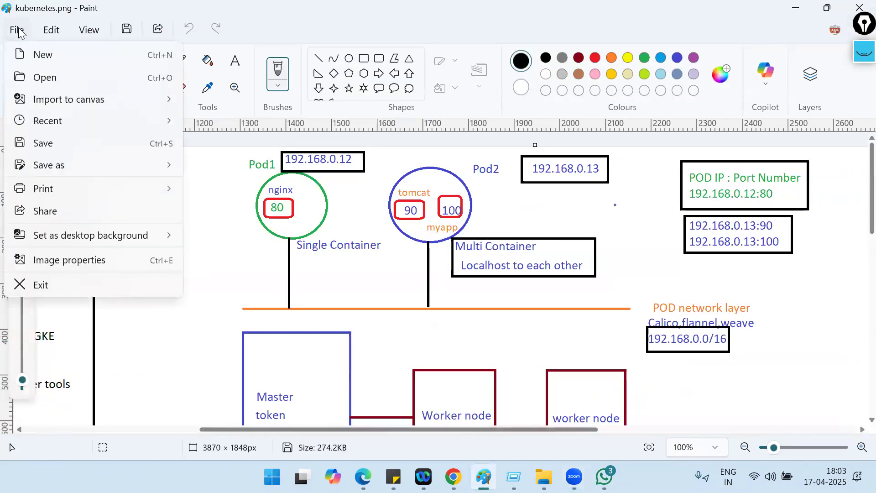
pyautogui.click(39, 55)
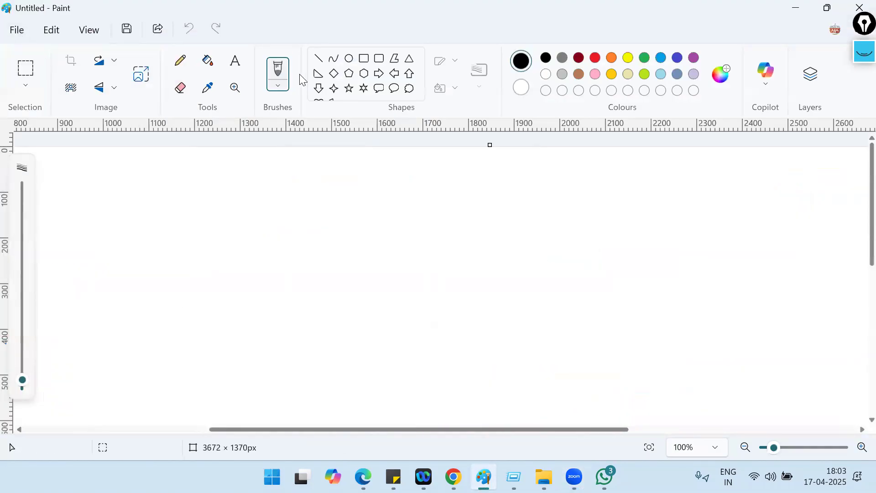
pyautogui.click(208, 61)
pyautogui.click(854, 212)
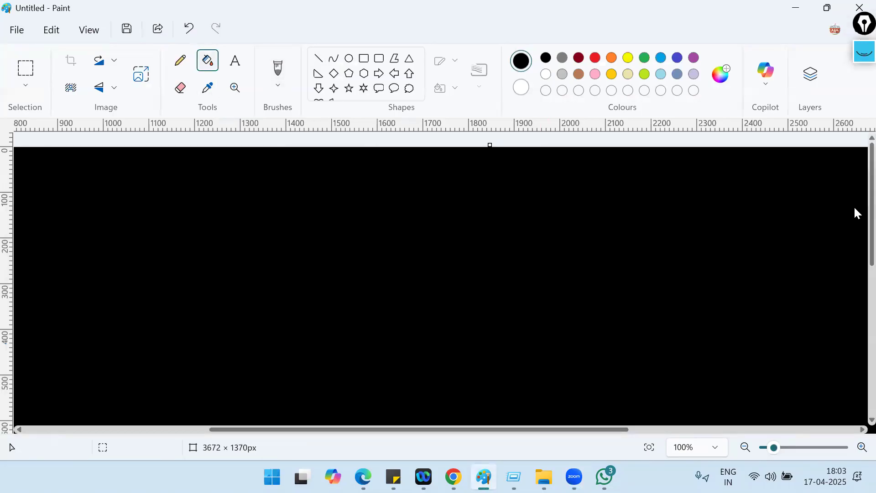
# - Draw a white outlined rectangle about 243 × 259 px in the upper part of the black canvas
pyautogui.click(278, 70)
pyautogui.click(364, 58)
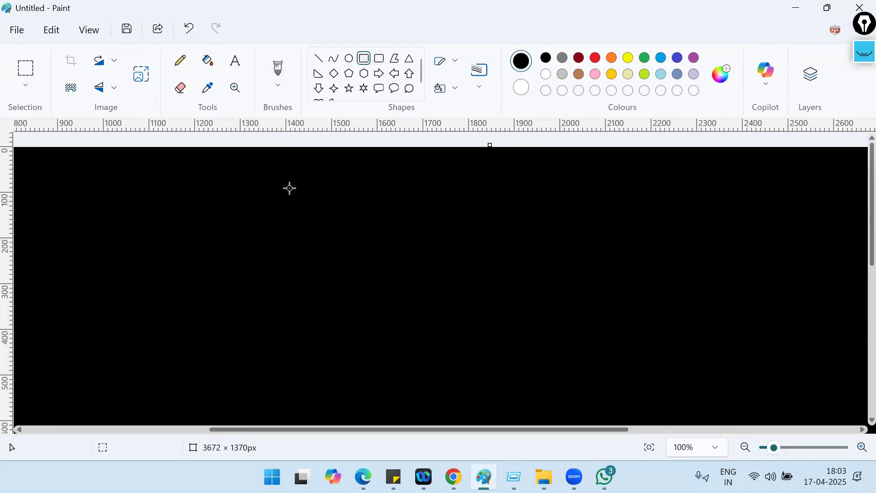
pyautogui.click(545, 74)
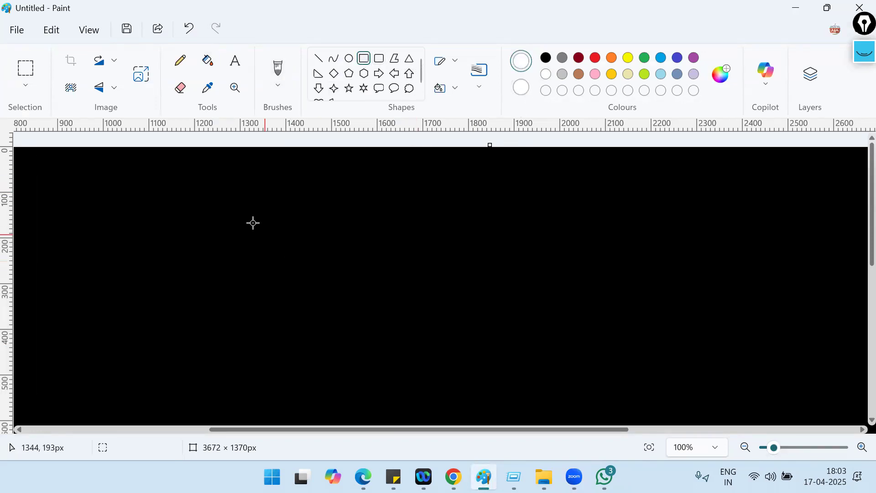
pyautogui.moveTo(188, 190); pyautogui.dragTo(298, 308)
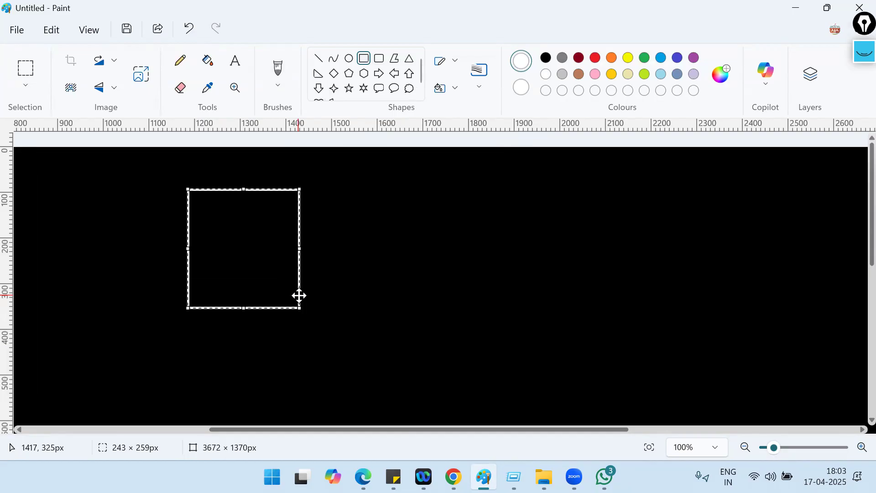
# - Add the white text label "EC2" to the left of the rectangle
pyautogui.click(235, 64)
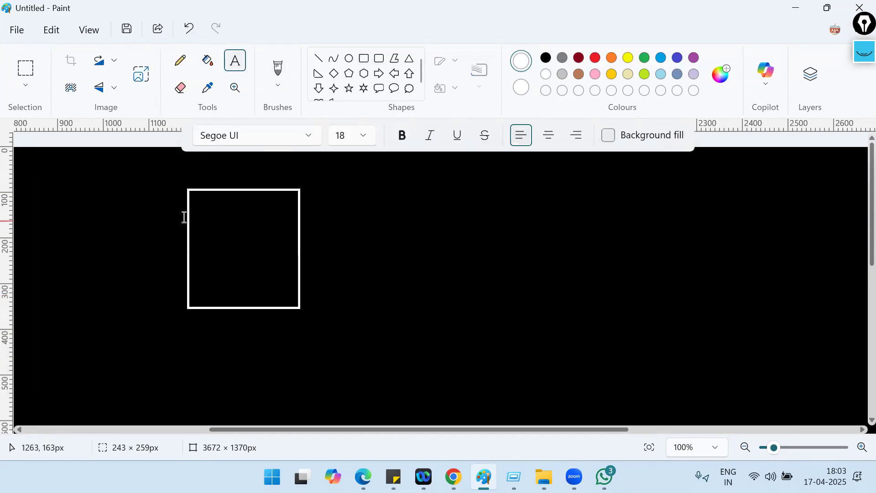
pyautogui.moveTo(107, 221); pyautogui.dragTo(197, 237)
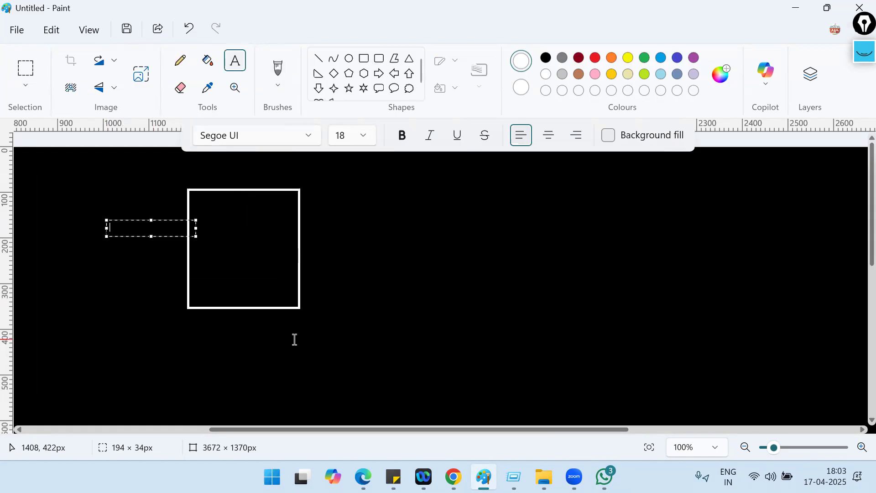
pyautogui.write('EC2')
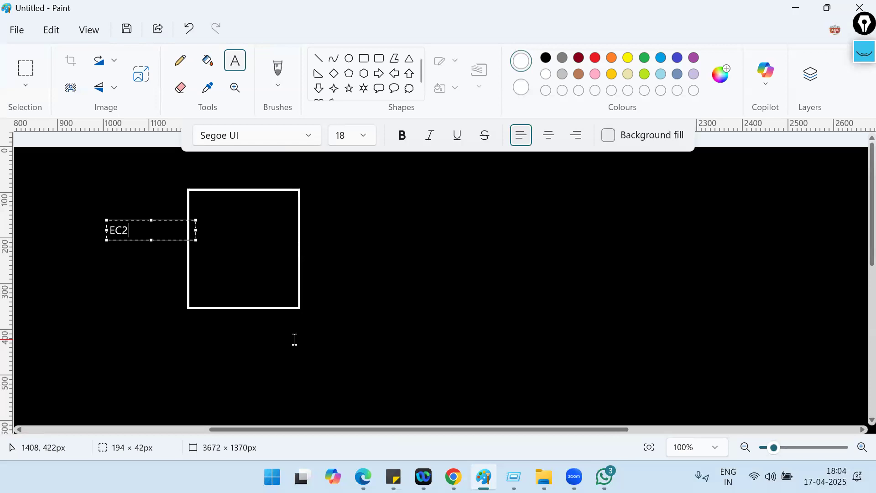
pyautogui.click(417, 190)
# - Add a text box right of the rectangle reading "Admin- Can Do anything" and enlarge it to about 458 × 178 px
pyautogui.click(418, 191)
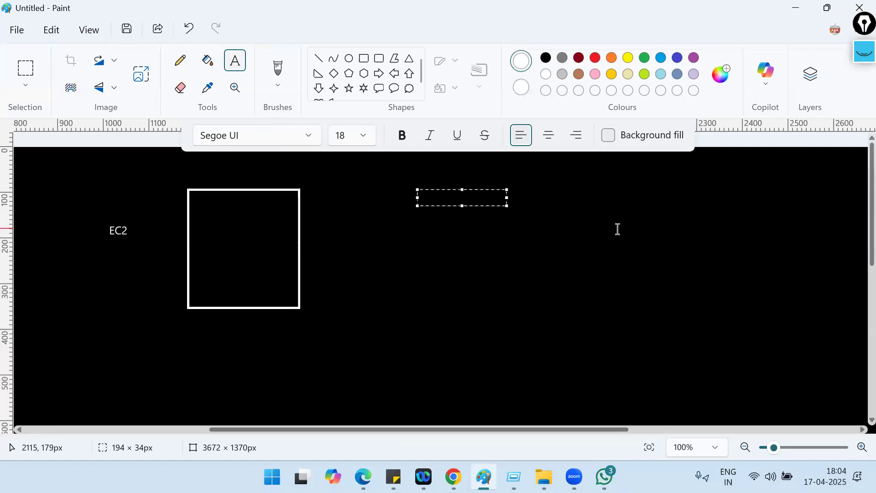
pyautogui.write('A')
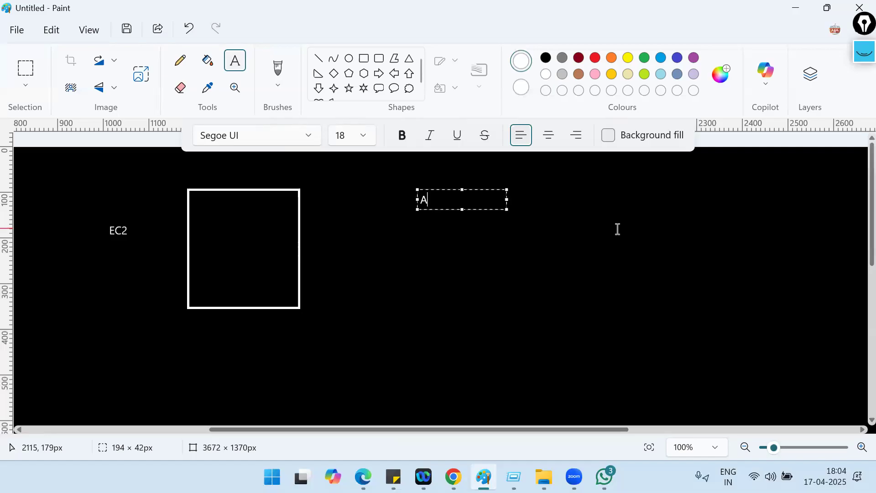
pyautogui.write('dmin- Can Do anythin')
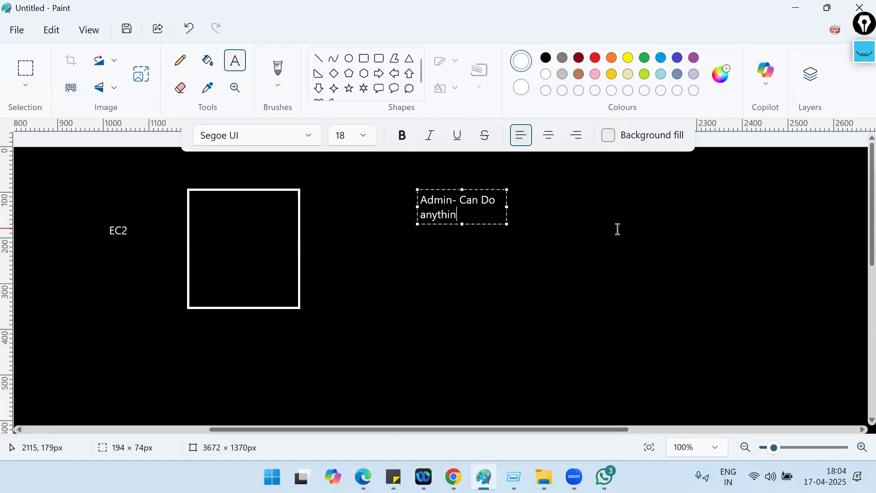
pyautogui.write('g')
pyautogui.moveTo(507, 223); pyautogui.dragTo(627, 272)
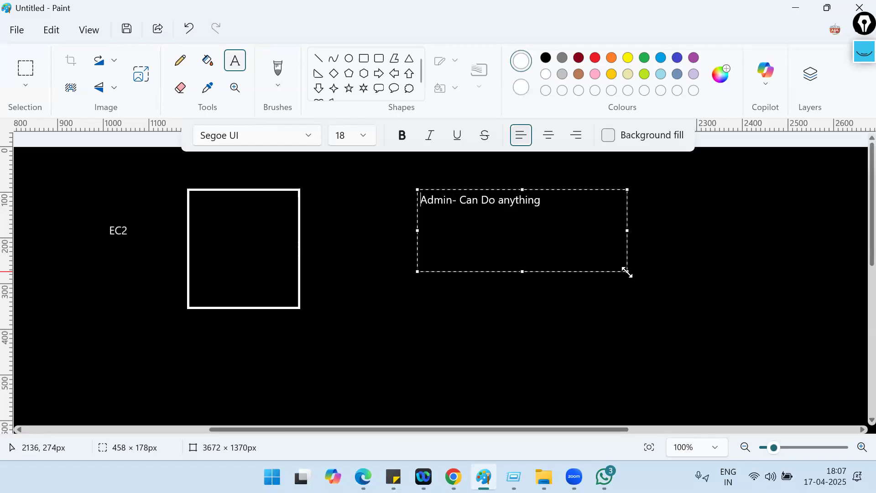
# - Insert the heading "IAM-(Identity Access Management)" on a new line above the Admin line
pyautogui.press('Return')
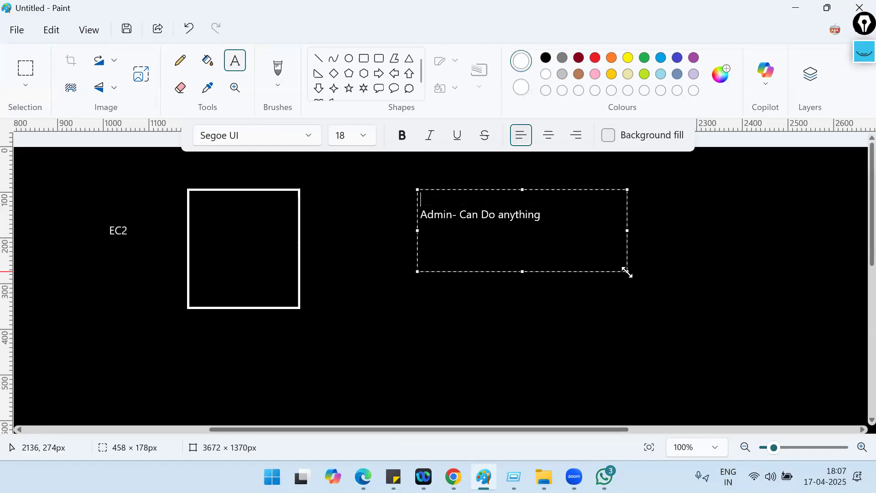
pyautogui.write('IAM')
pyautogui.write('-(Identity Access ')
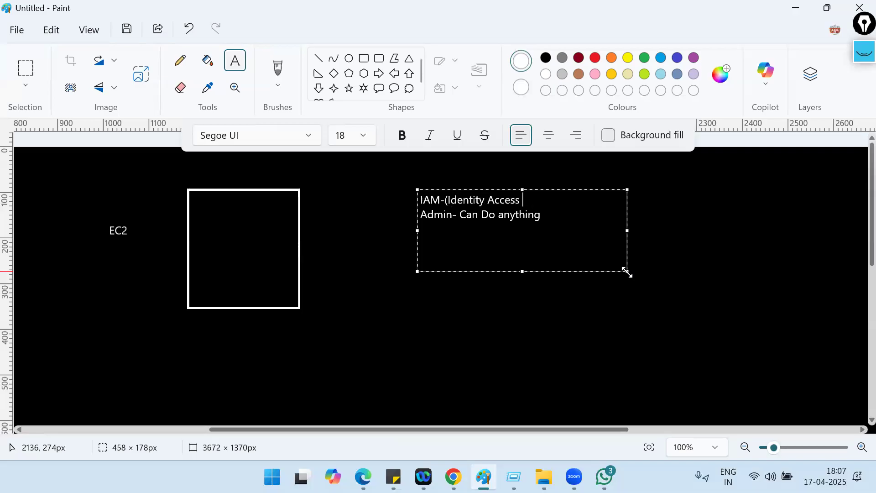
pyautogui.write('Management)')
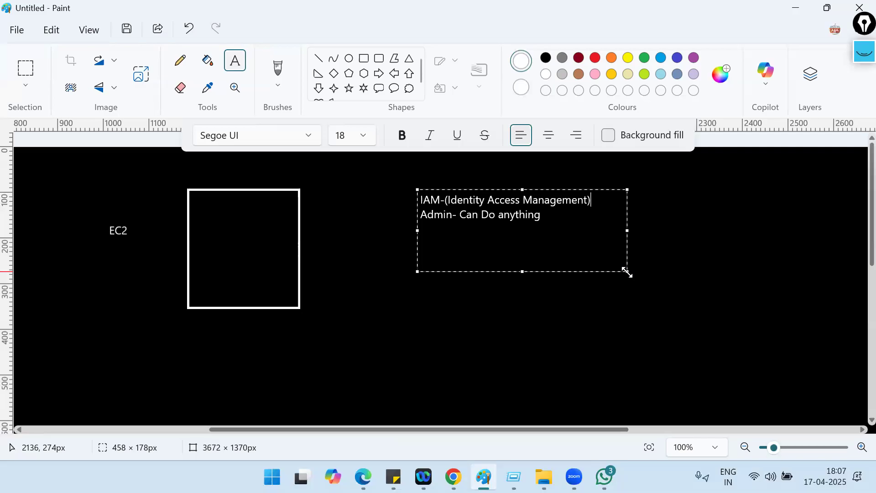
# - List "Groups", "users" and "Roles" on separate lines under the IAM heading
pyautogui.press('Return')
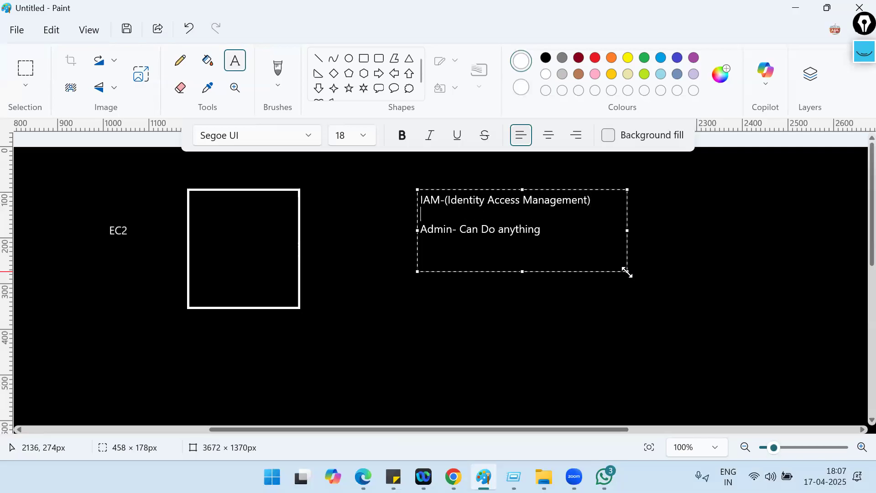
pyautogui.write('Groups')
pyautogui.press('Return')
pyautogui.write('users')
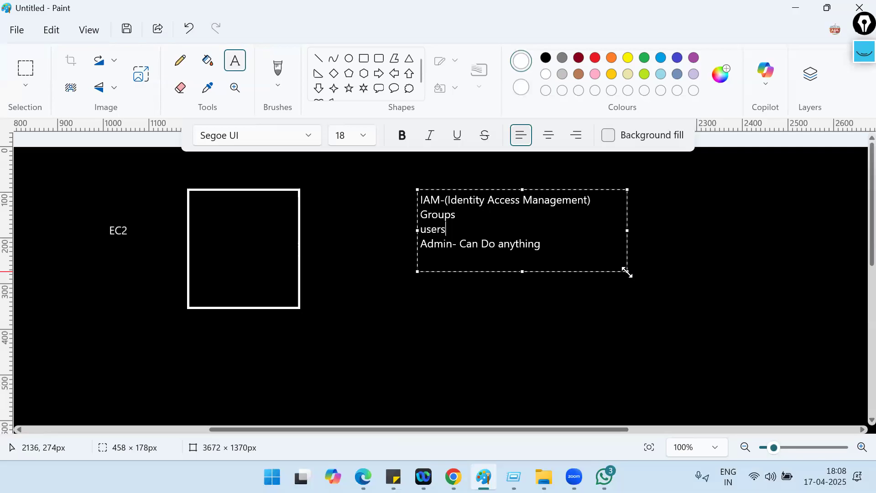
pyautogui.press('Return')
pyautogui.write('Roles')
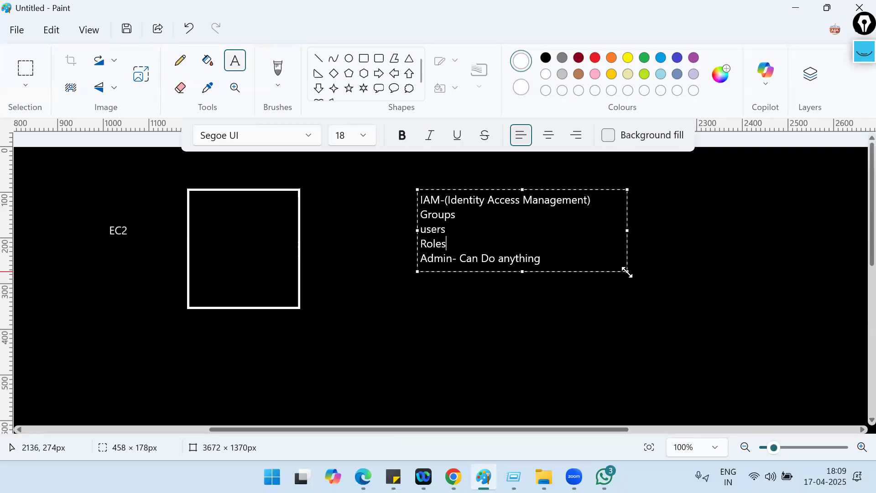
# - Add the line "Policy:- Permission Json document policy" below "Roles" in the IAM notes
pyautogui.press('Return')
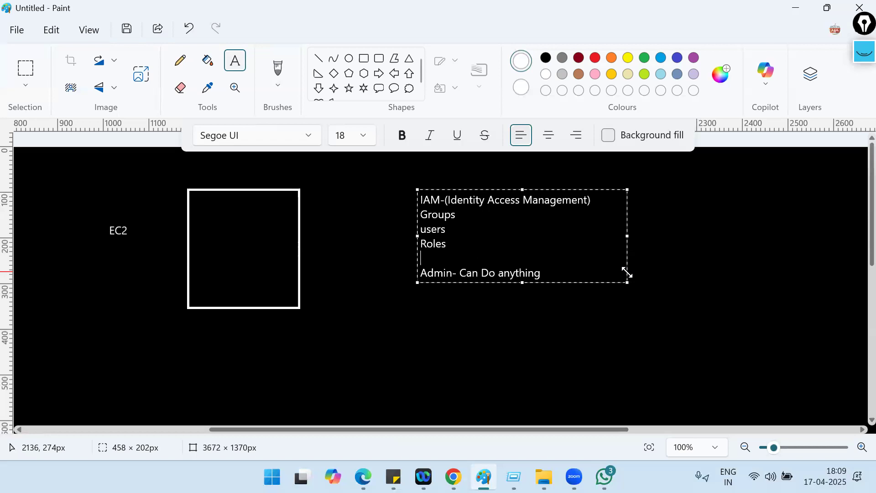
pyautogui.write('Policy:- Permission ')
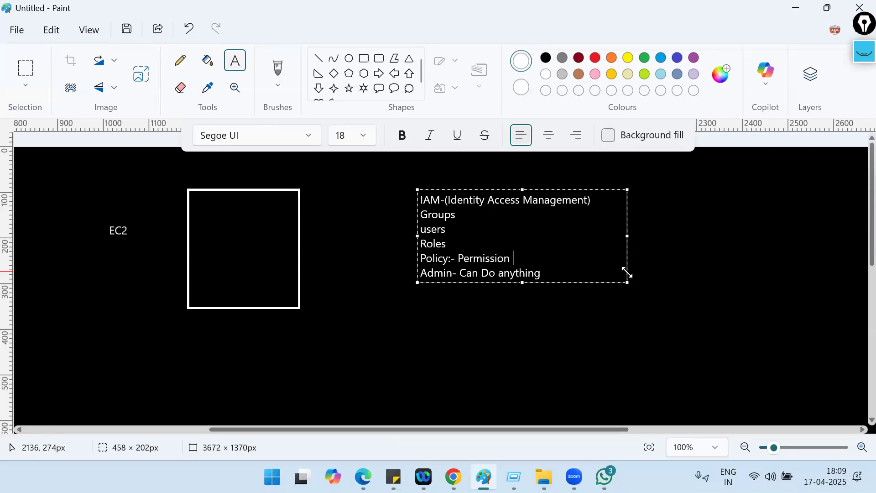
pyautogui.write('Json document o')
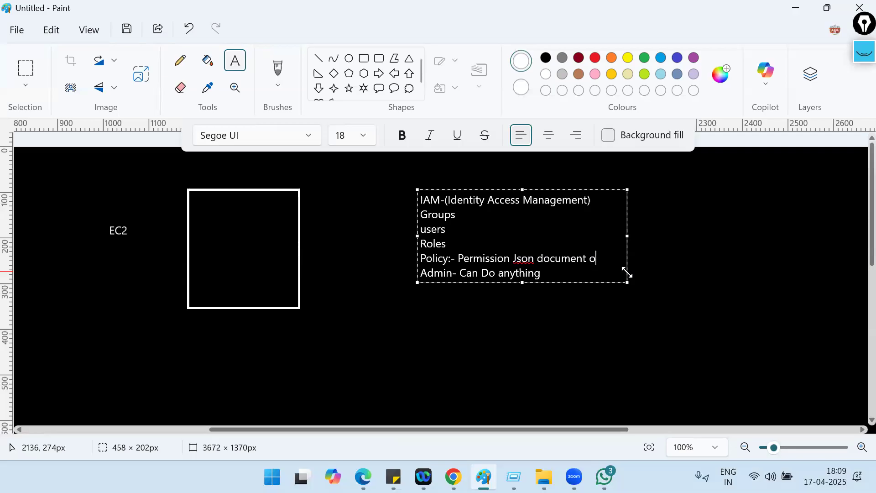
pyautogui.press('BackSpace')
pyautogui.write('policy')
# - Add "Identity Provider" as the last entry of the IAM notes and remove the "Admin- Can Do anything" line
pyautogui.press('Return')
pyautogui.write('Identity Provide')
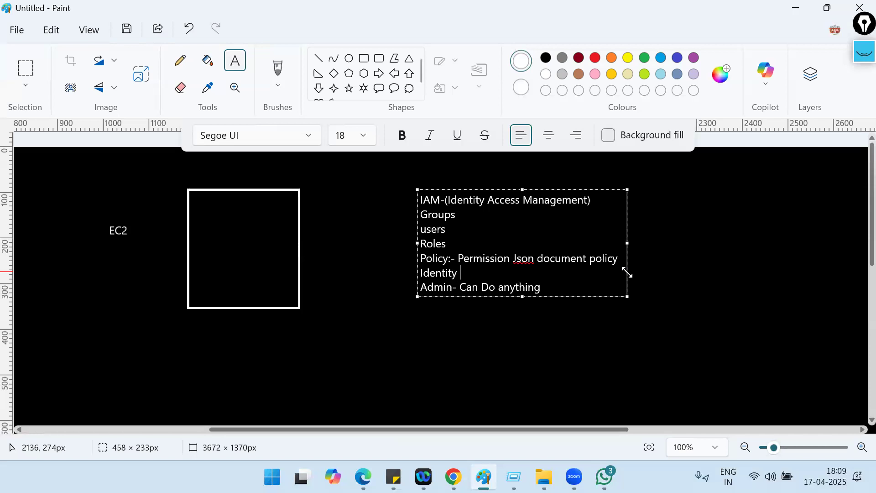
pyautogui.write('r')
pyautogui.hotkey('shift', 'End')
pyautogui.press('BackSpace')
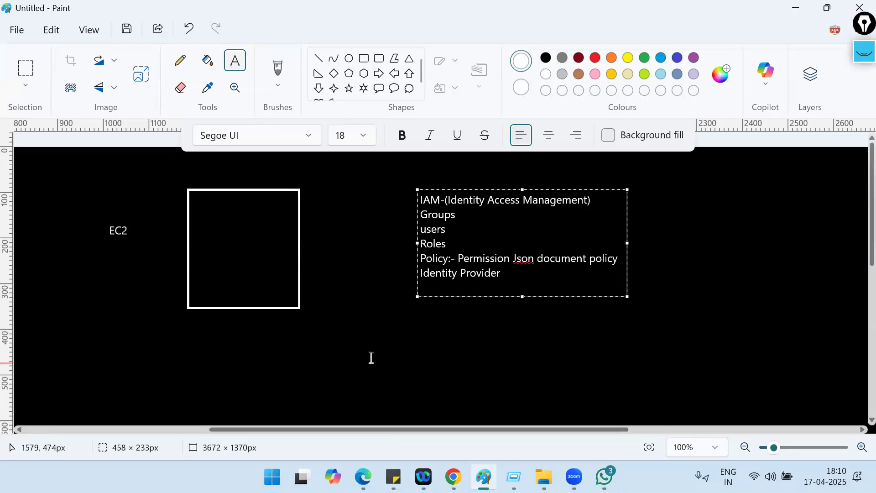
pyautogui.click(393, 338)
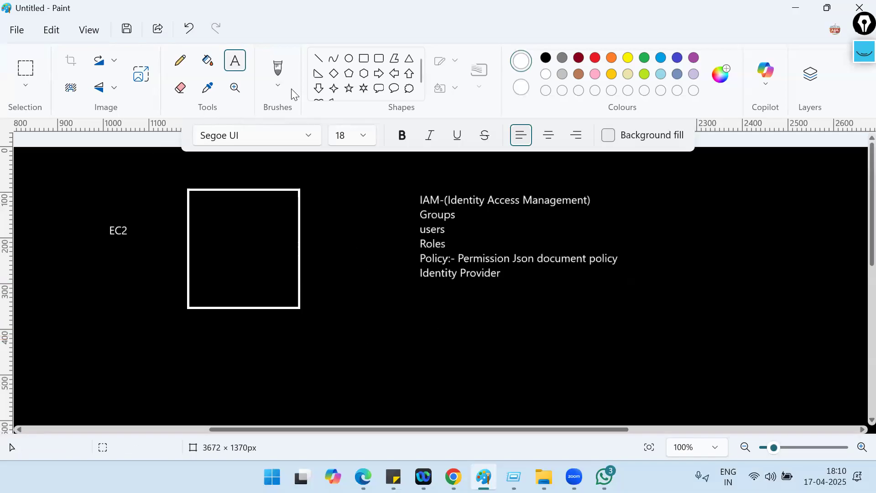
# - Below the IAM notes, add a text box about 1174 × 161 px reading "3 Devs (dev1 dev2 dev3) Full Access to EC2 instance,s3 bucket"
pyautogui.click(364, 58)
pyautogui.scroll(-4, 352, 262)
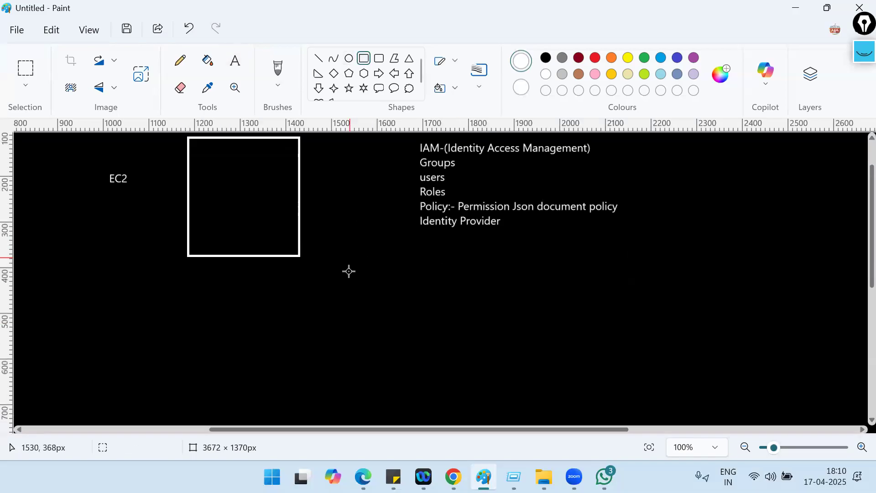
pyautogui.click(235, 61)
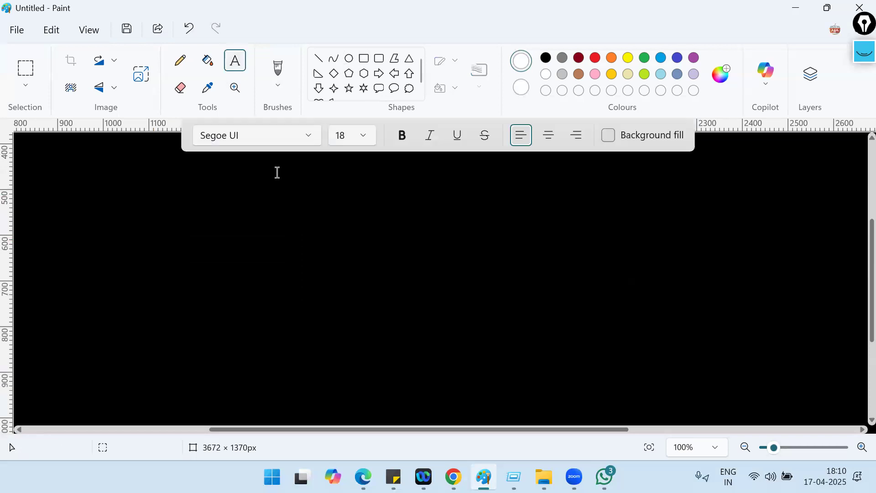
pyautogui.moveTo(145, 204); pyautogui.dragTo(682, 279)
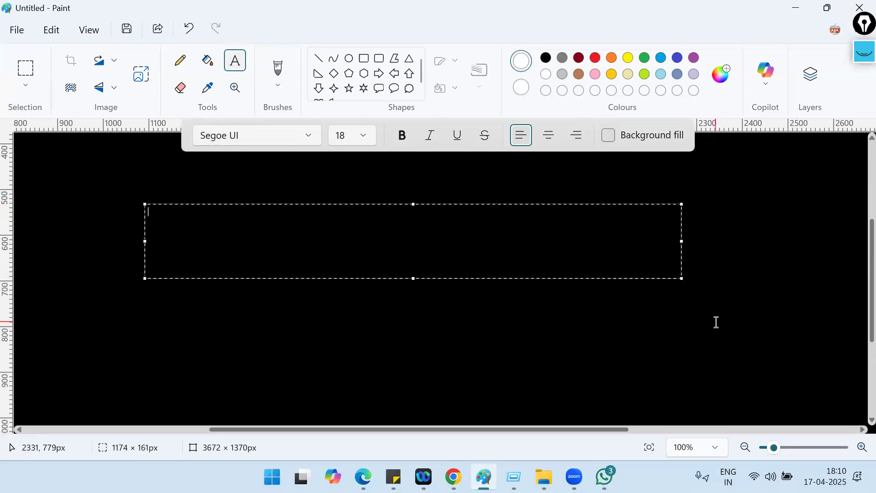
pyautogui.write('3 Devs (dev1 dev2 dev3')
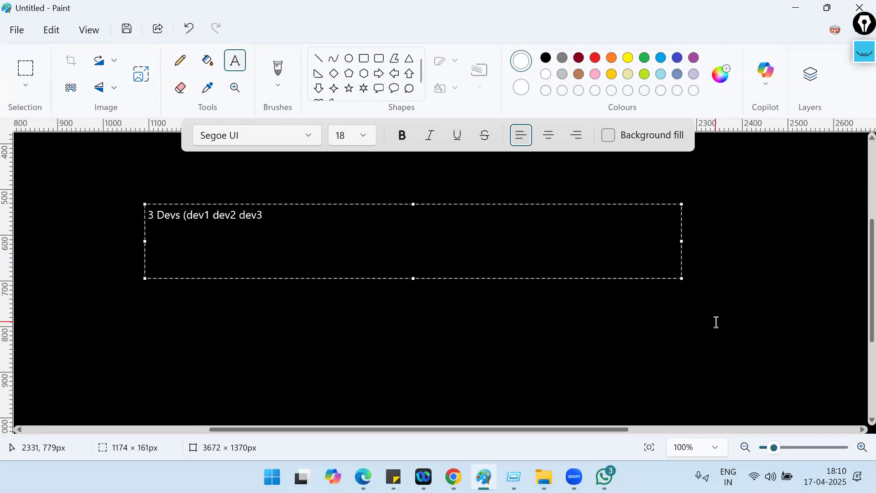
pyautogui.write(') Full Access to EC2 instance')
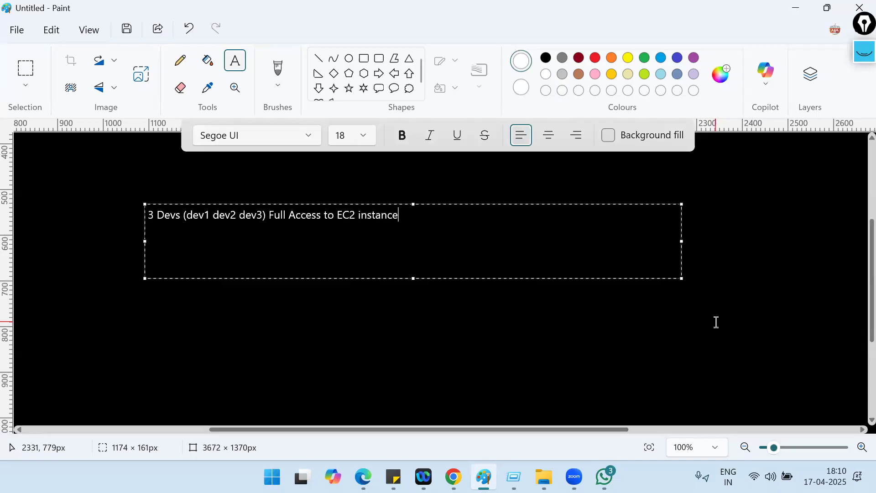
pyautogui.write(',s')
pyautogui.write('3 b')
pyautogui.write('ucket')
# - Add an indented second line reading "Create a group (DevGroup)" under the developers' access note
pyautogui.write('Creae')
pyautogui.press('BackSpace')
pyautogui.write('te a ')
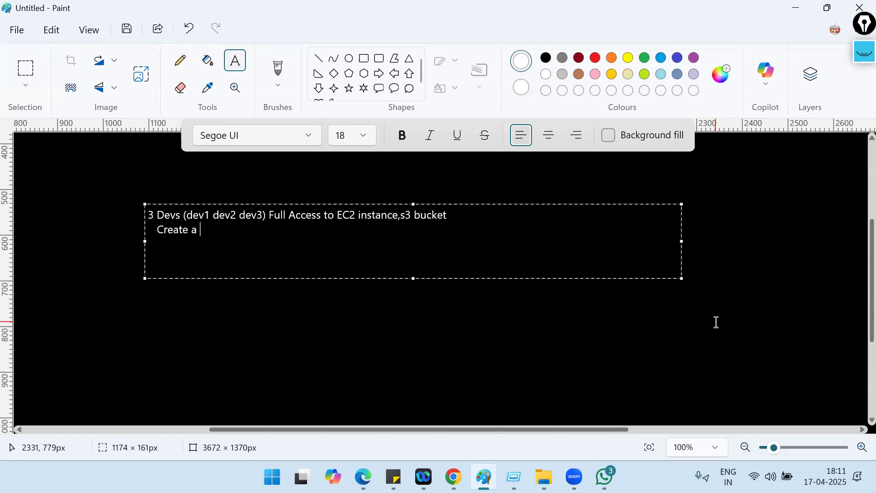
pyautogui.write('group (DevGrou')
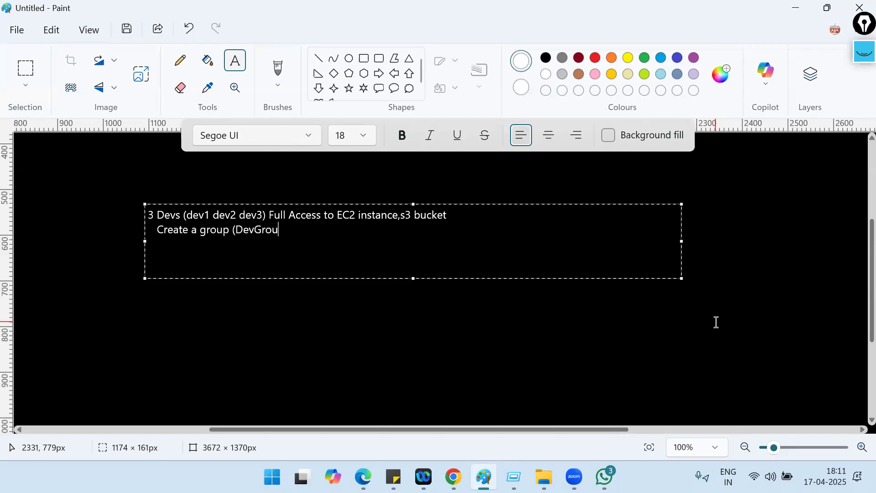
pyautogui.write('p)')
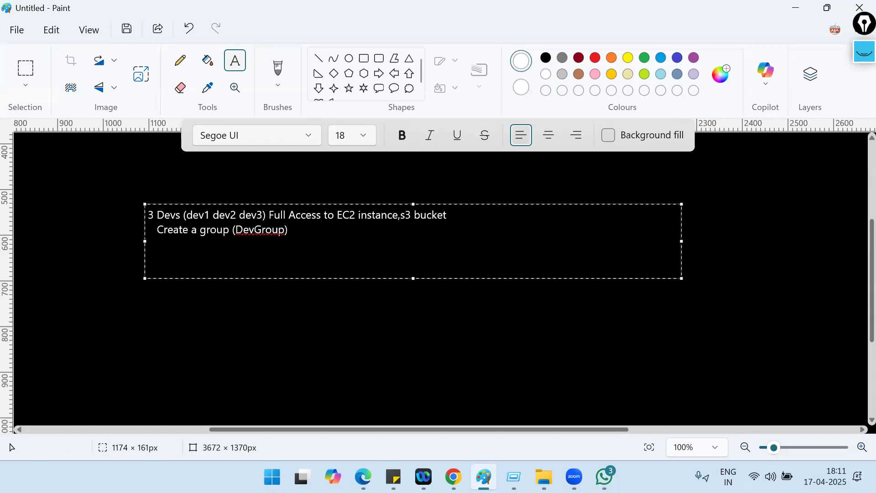
# - Switch back to the browser showing the AWS Console Home page
pyautogui.hotkey('alt', 'Tab')
pyautogui.hotkey('alt', 'Tab')
pyautogui.hotkey('alt', 'Tab')
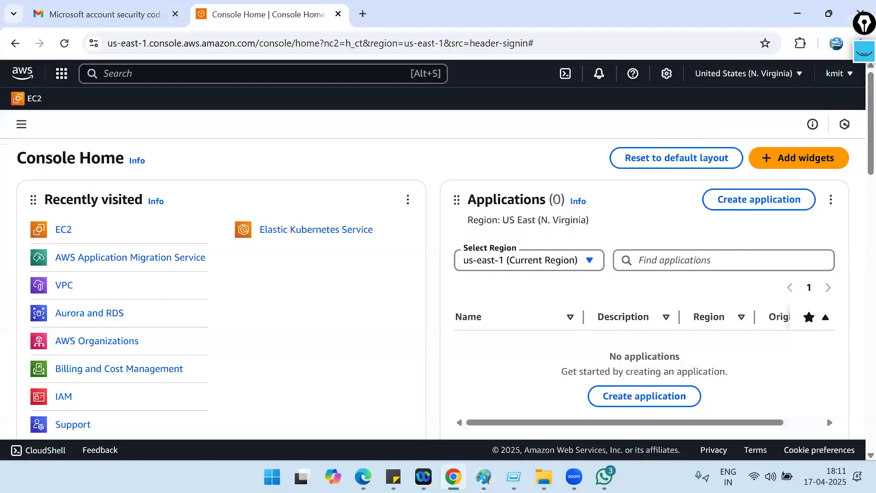
# - Browse the full AWS service list and open the Security, Identity, & Compliance category
pyautogui.click(307, 79)
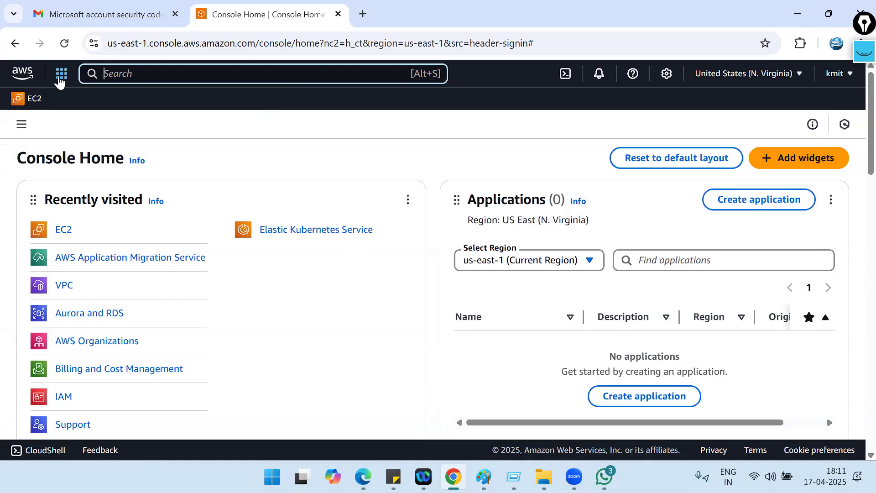
pyautogui.click(61, 75)
pyautogui.scroll(-5, 139, 291)
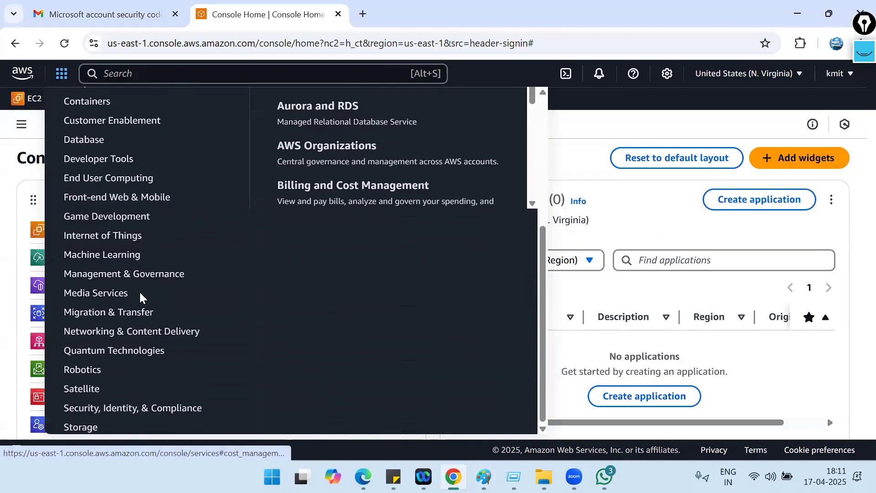
pyautogui.scroll(2, 152, 365)
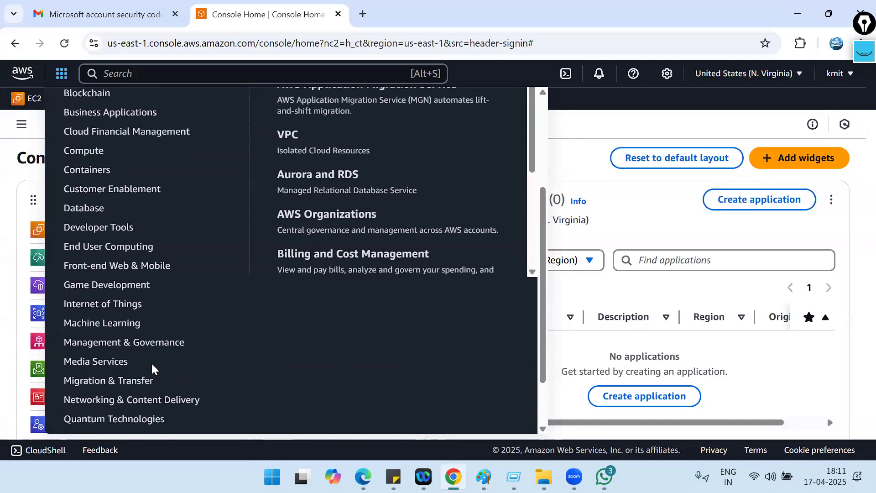
pyautogui.scroll(2, 151, 365)
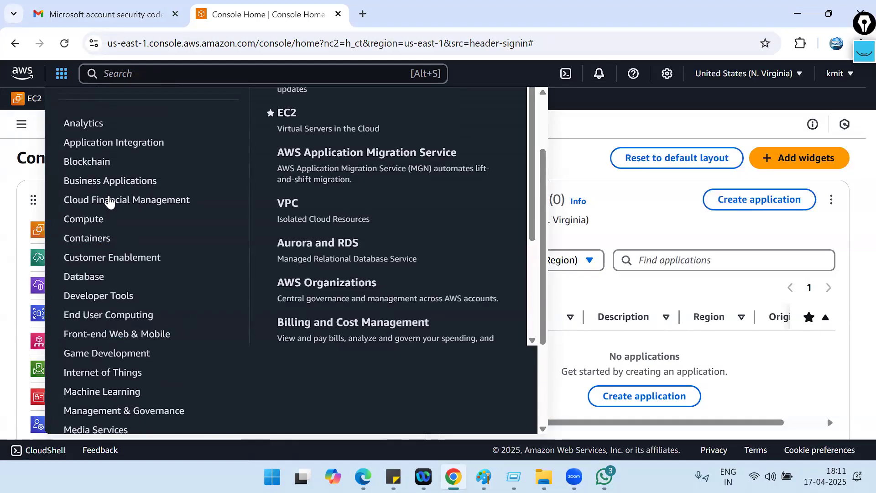
pyautogui.scroll(2, 158, 186)
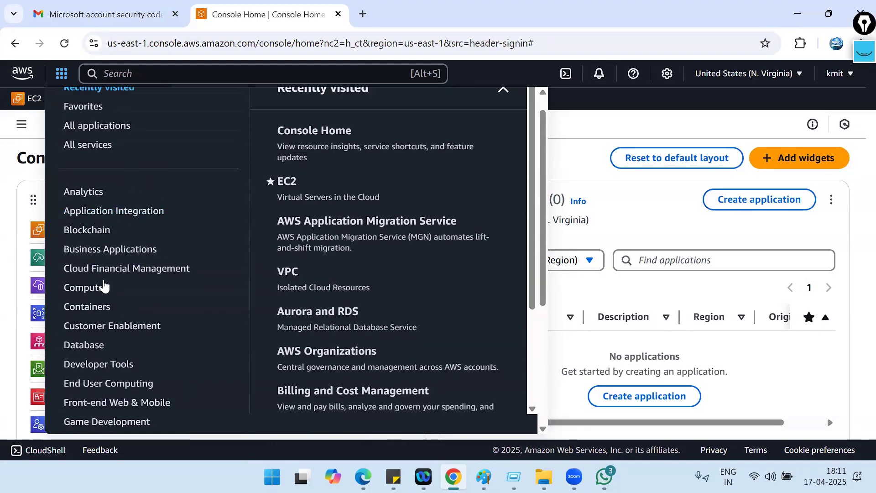
pyautogui.scroll(-1, 112, 351)
pyautogui.scroll(-4, 123, 365)
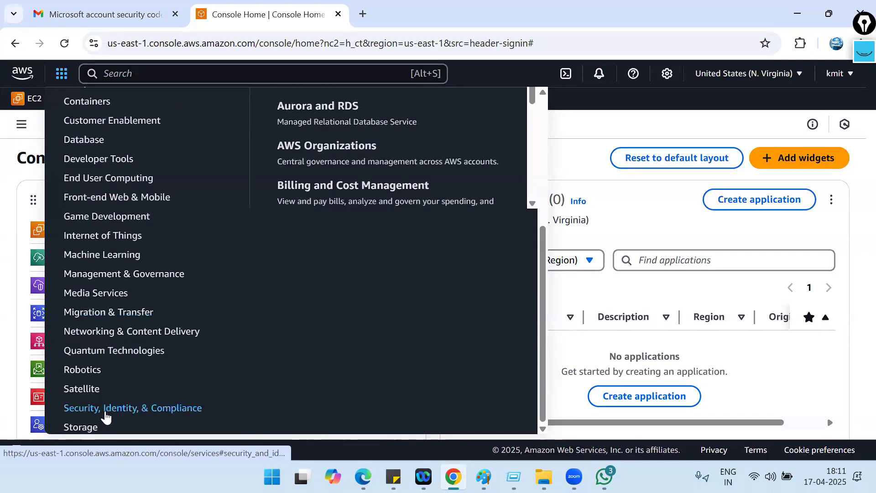
pyautogui.click(105, 412)
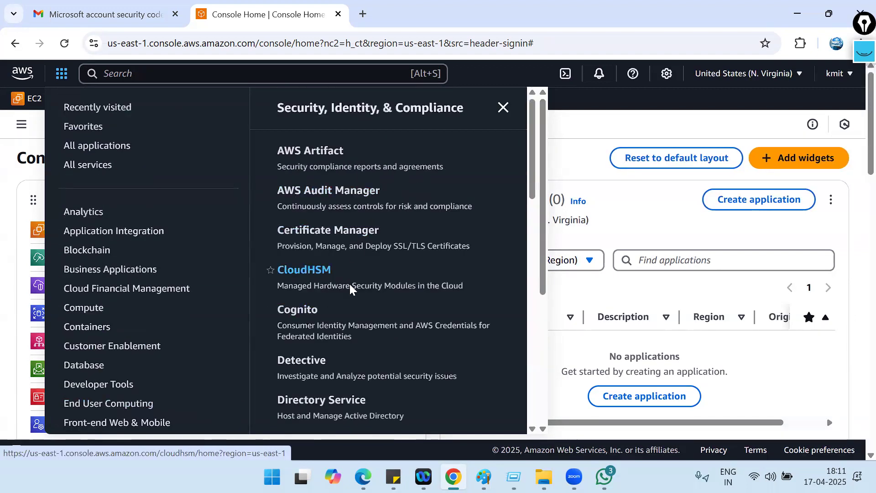
# - Mark IAM and IAM Identity Center as favorite services, then close the service list
pyautogui.scroll(-6, 350, 283)
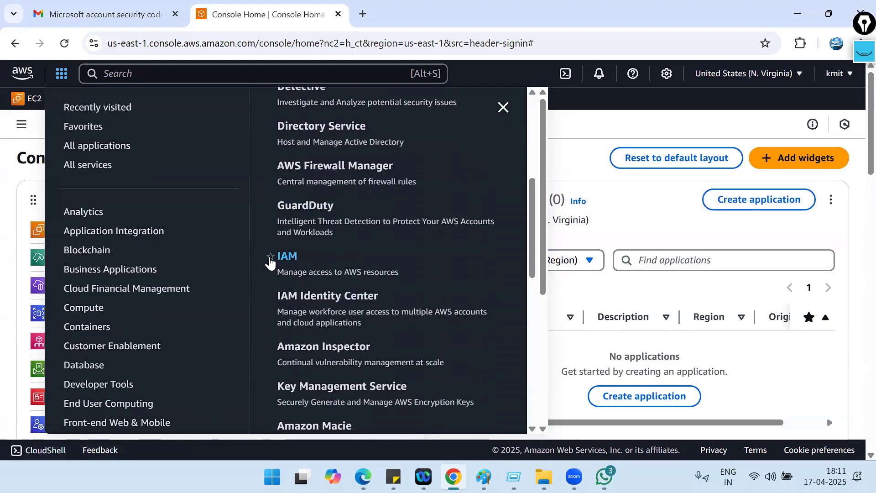
pyautogui.click(270, 258)
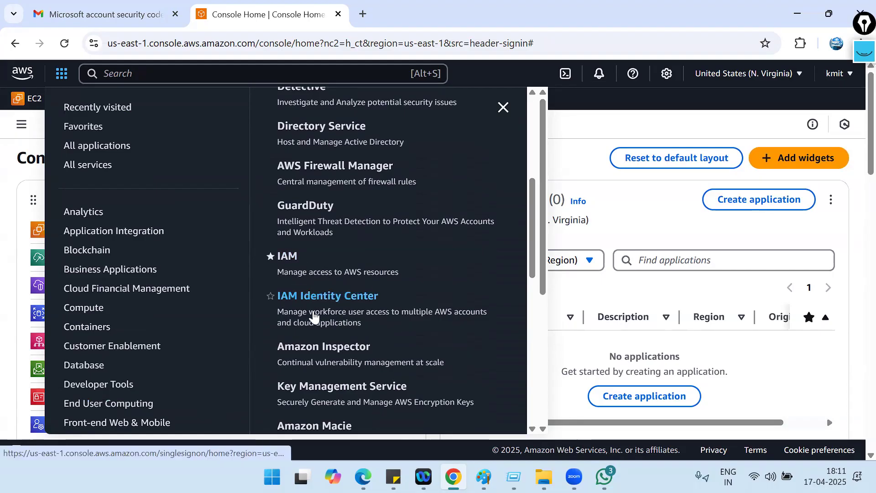
pyautogui.click(271, 298)
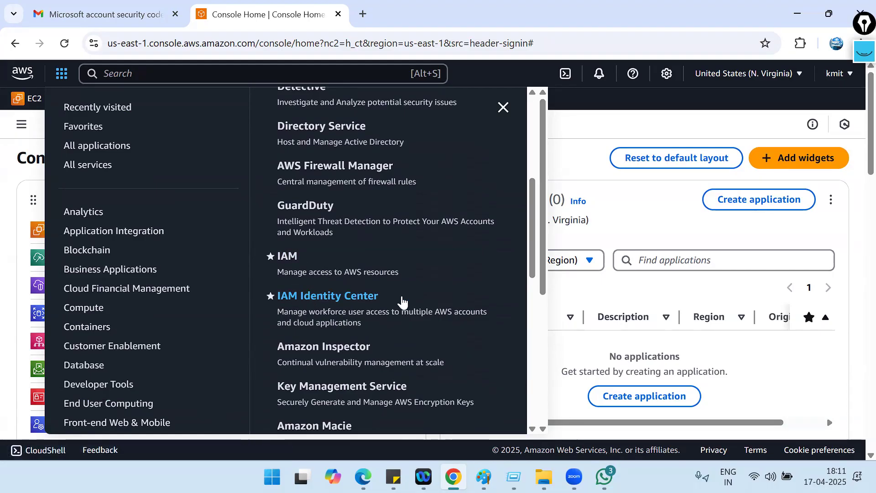
pyautogui.click(14, 190)
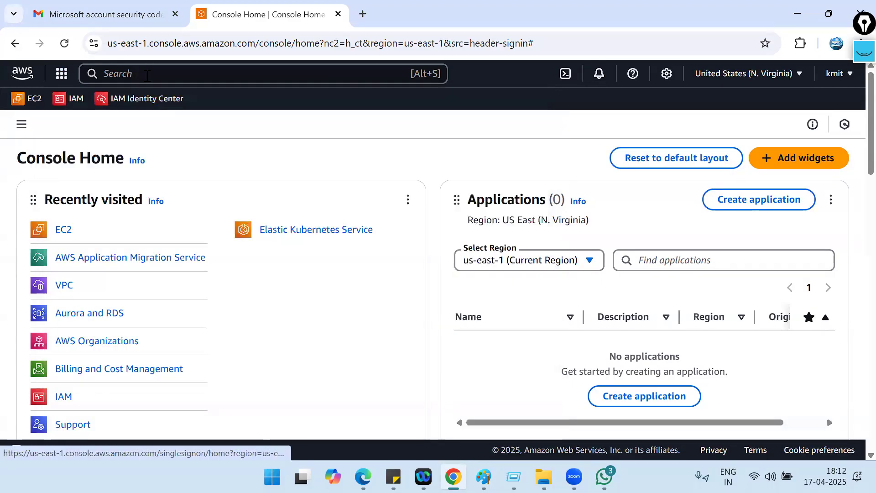
# - Open the IAM dashboard from the favorites and dismiss the "Expand your IAM capabilities" announcement
pyautogui.click(74, 99)
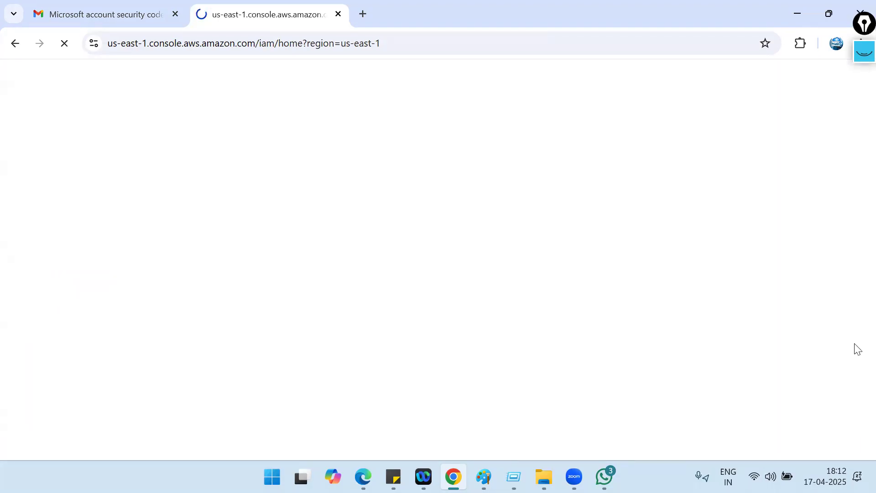
pyautogui.hotkey('alt', 'Tab')
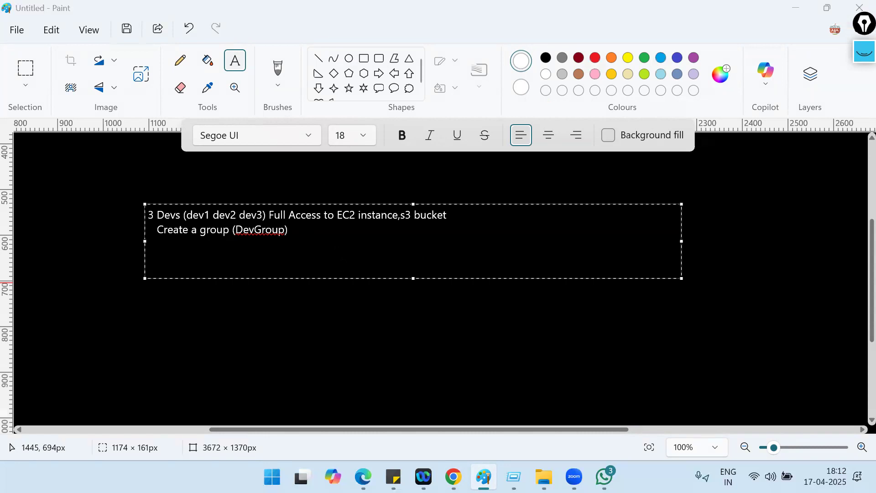
pyautogui.hotkey('alt', 'Tab')
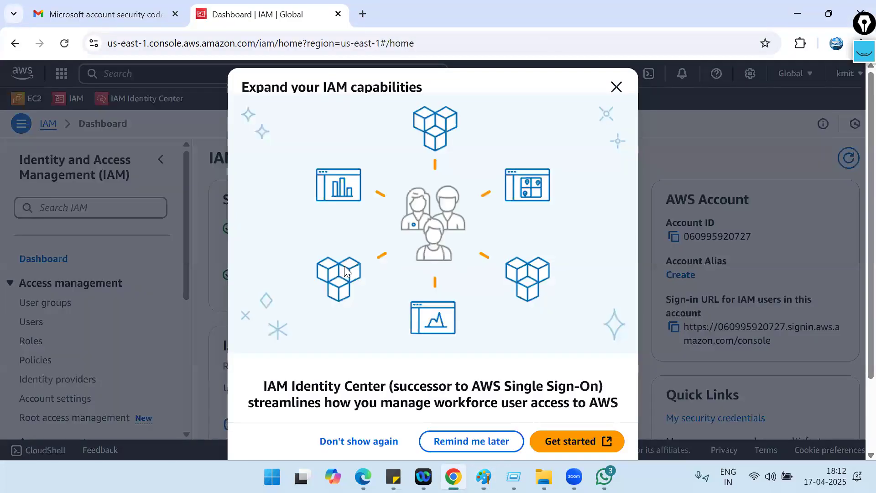
pyautogui.click(616, 86)
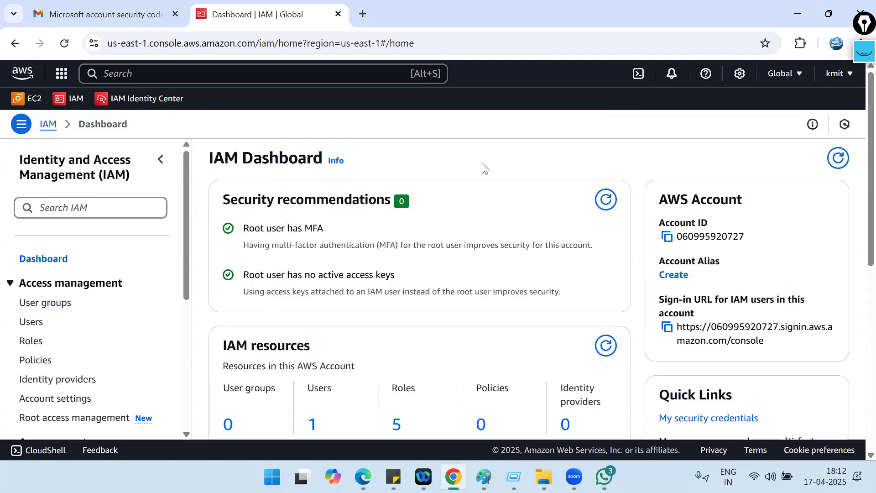
pyautogui.scroll(-1, 73, 265)
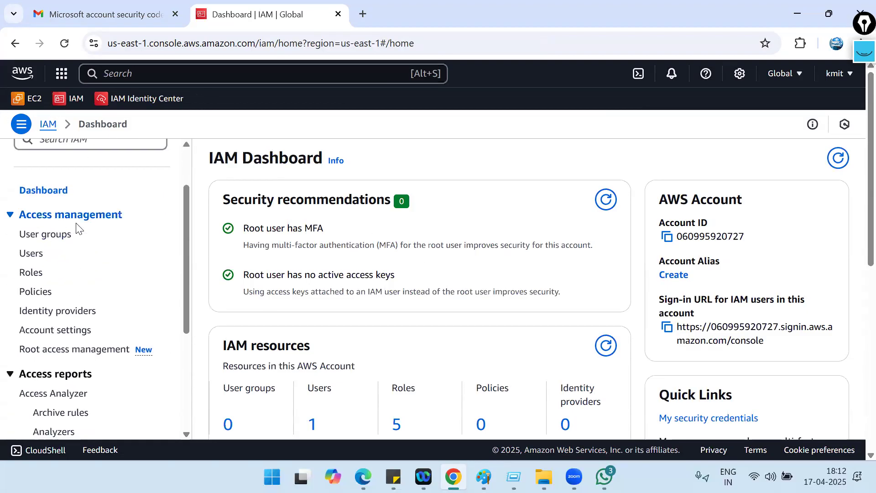
pyautogui.click(45, 235)
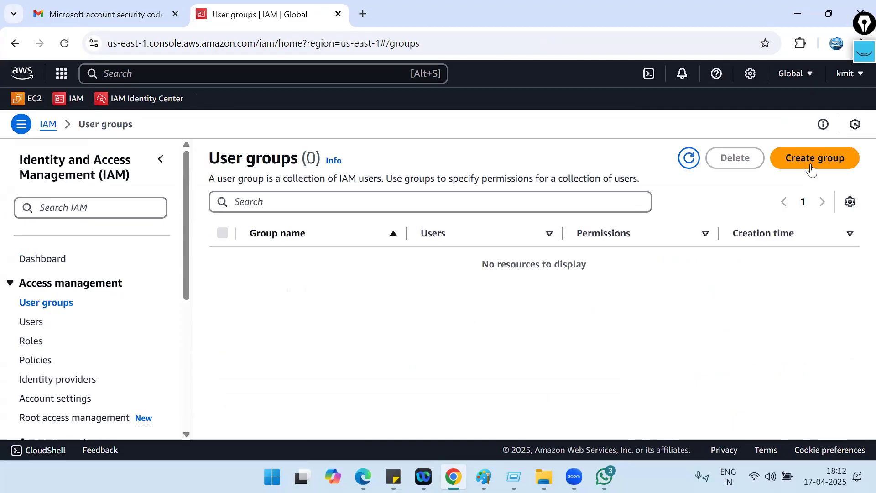
pyautogui.click(815, 158)
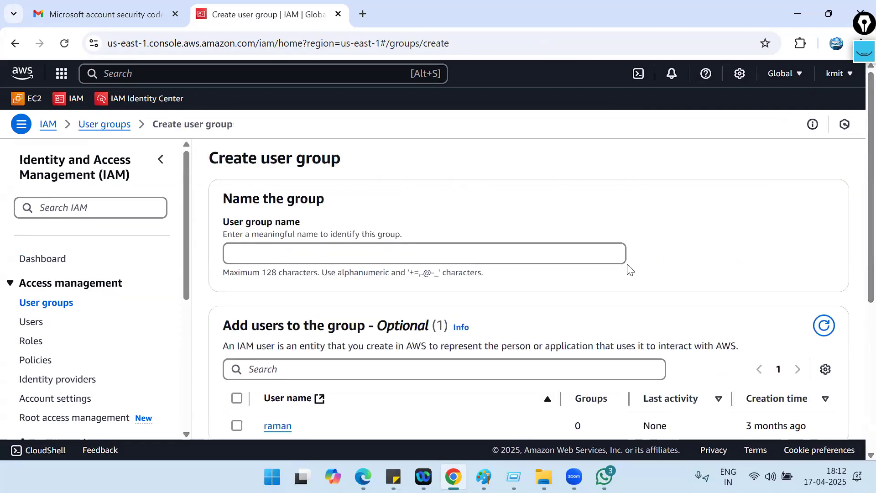
pyautogui.scroll(-4, 628, 268)
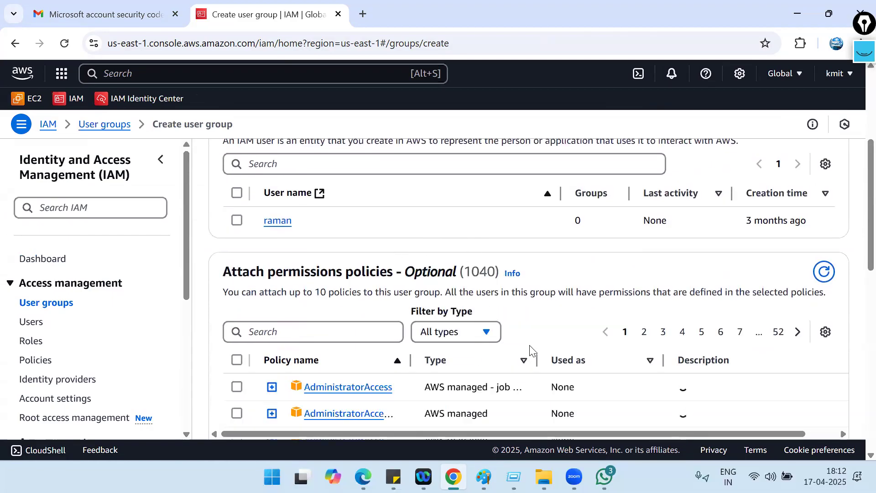
pyautogui.scroll(1, 528, 348)
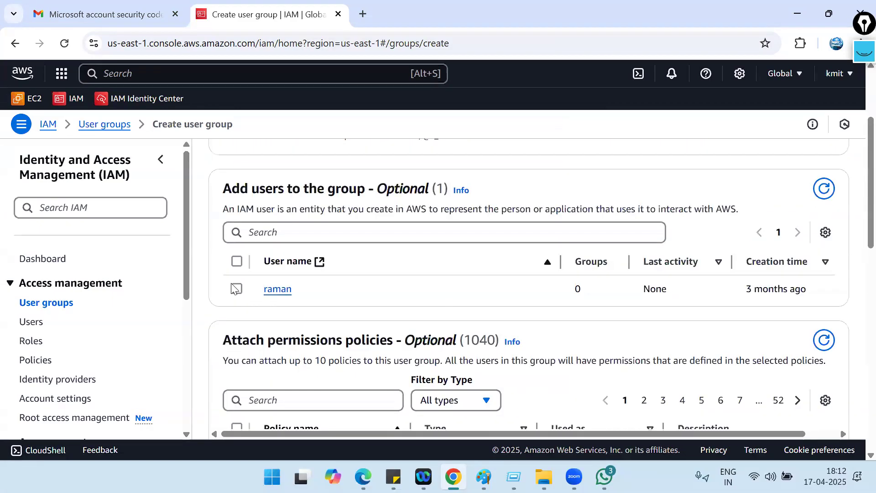
pyautogui.click(236, 288)
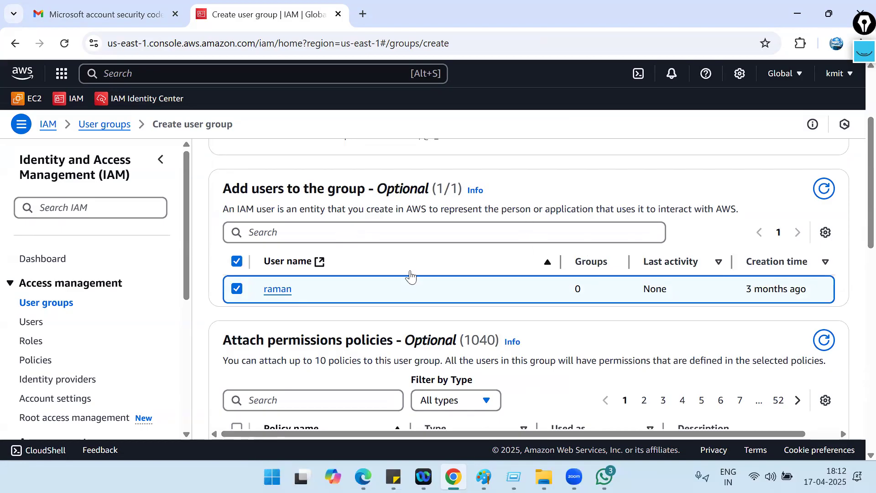
pyautogui.scroll(-3, 411, 276)
pyautogui.scroll(3, 410, 276)
pyautogui.scroll(2, 410, 276)
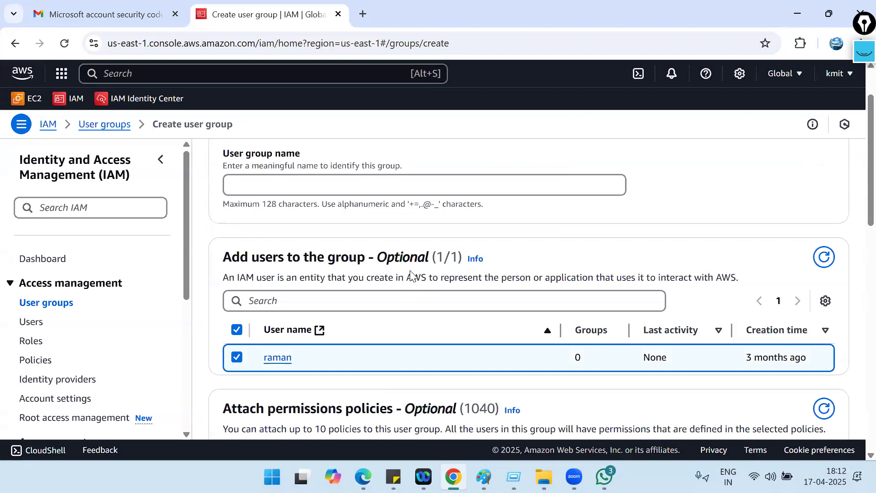
pyautogui.scroll(2, 319, 368)
pyautogui.scroll(-1, 310, 368)
pyautogui.scroll(-4, 319, 368)
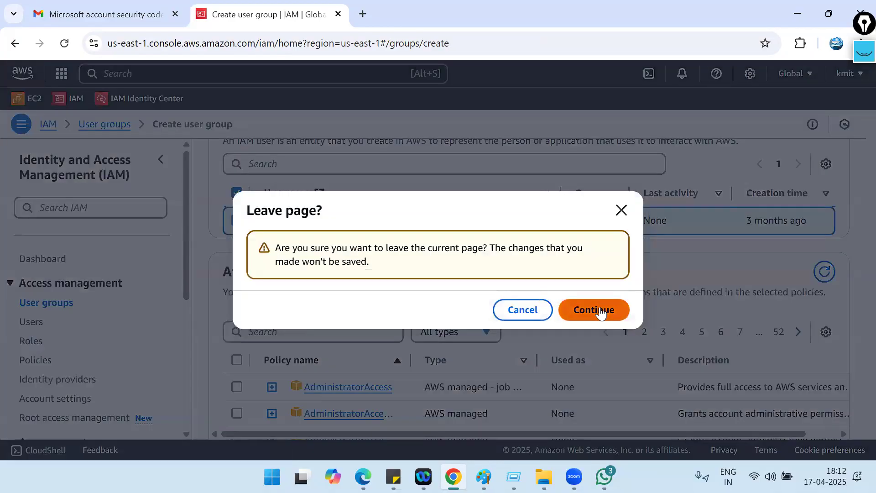
pyautogui.click(599, 309)
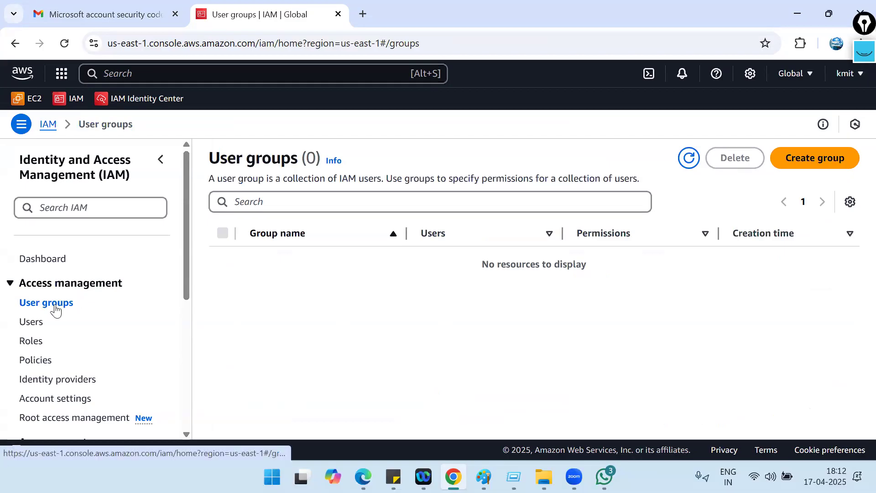
pyautogui.click(688, 158)
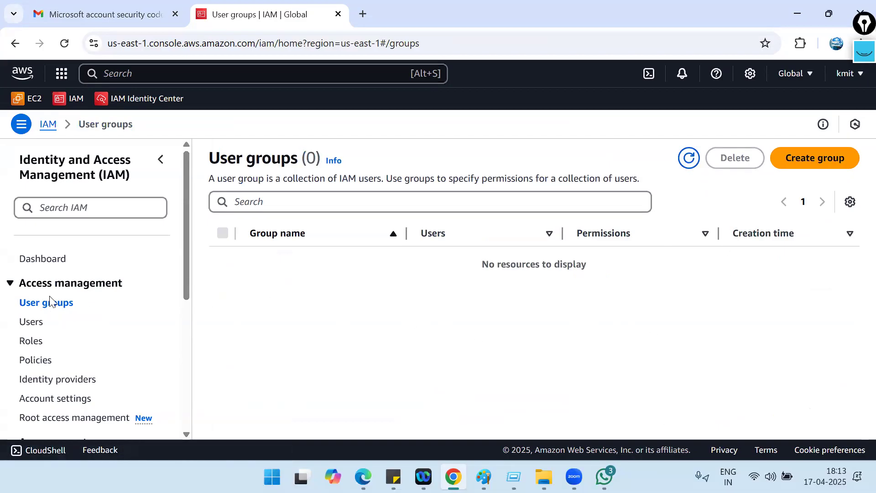
# - Delete the only existing IAM user, confirming the deletion with its user name
pyautogui.click(48, 323)
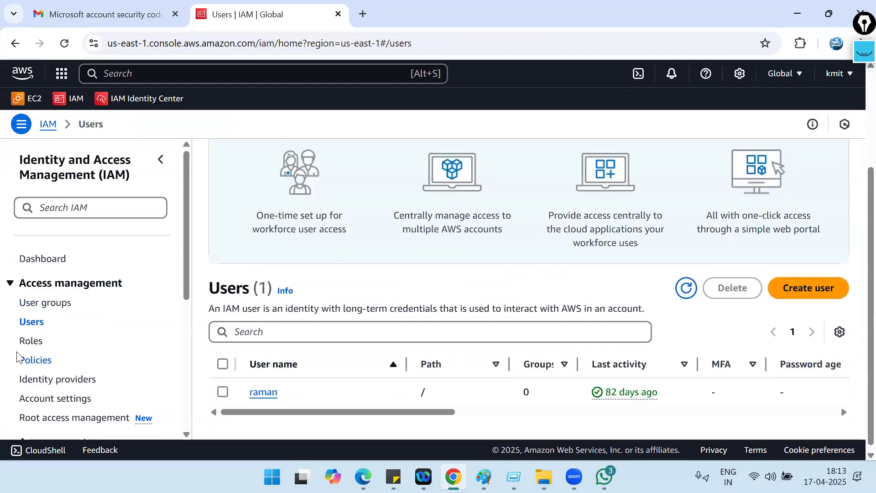
pyautogui.click(223, 392)
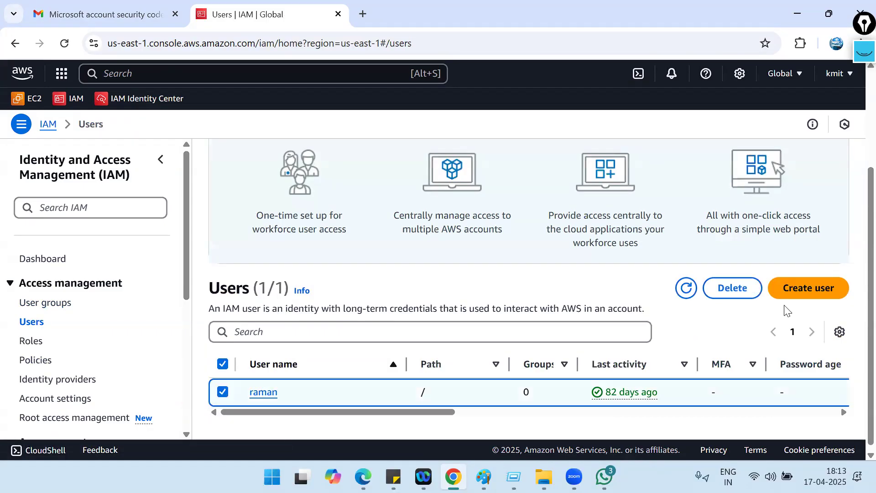
pyautogui.click(739, 294)
pyautogui.click(408, 351)
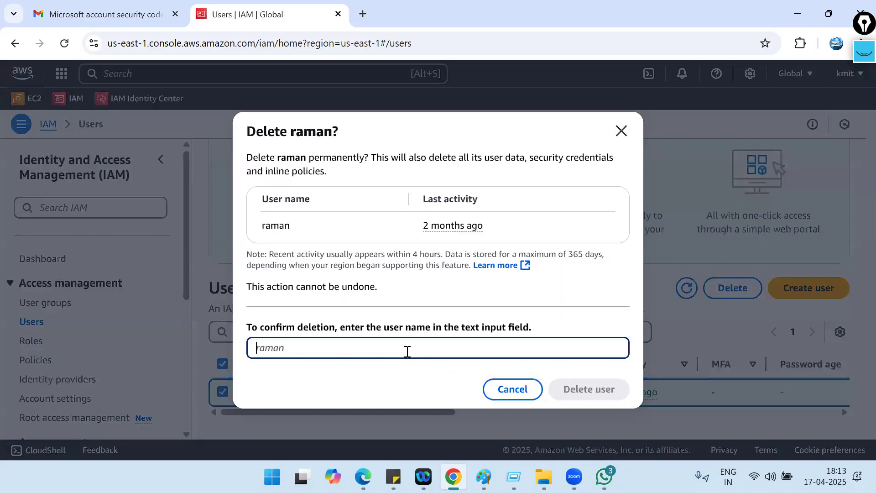
pyautogui.write('raman')
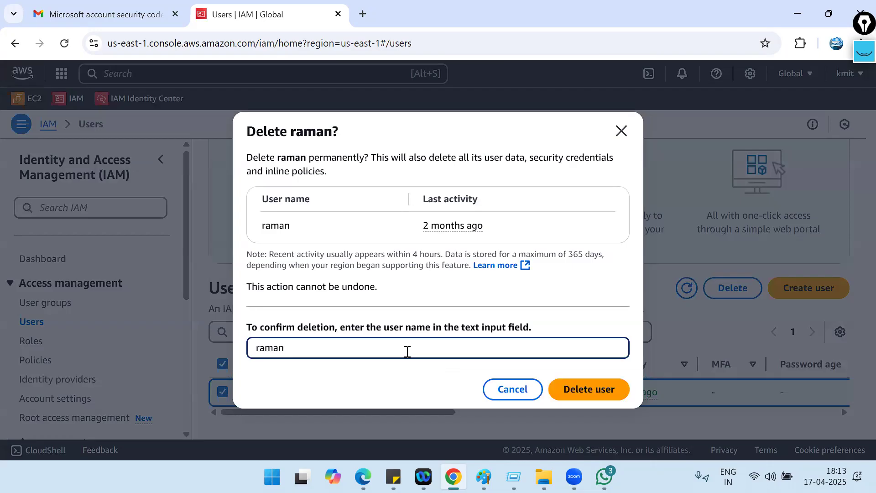
pyautogui.click(595, 389)
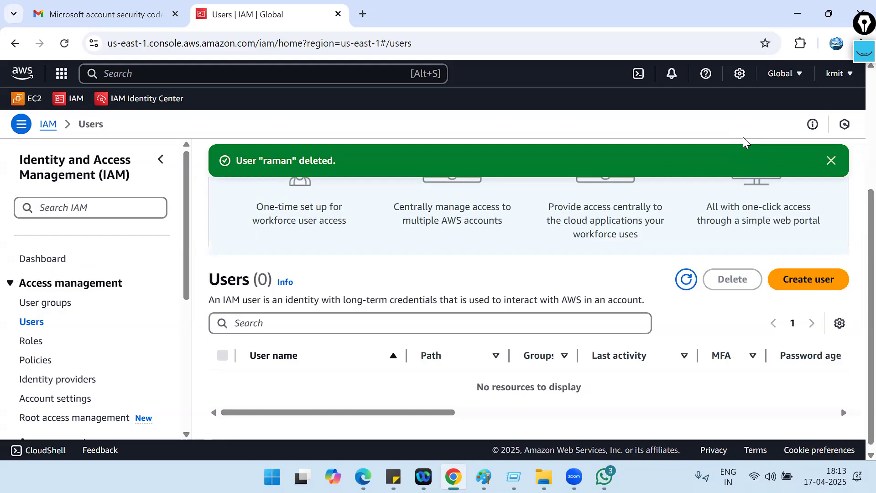
# - Start creating a new IAM user group and name it "DevGroup"
pyautogui.click(61, 303)
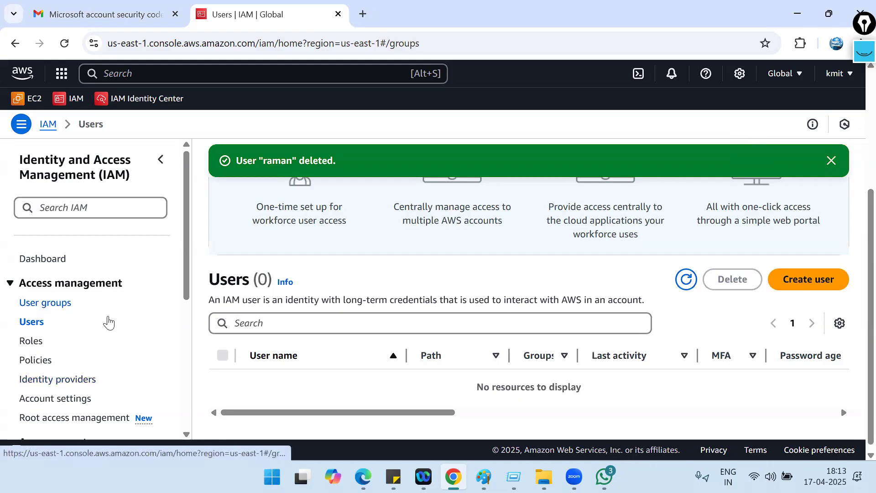
pyautogui.click(835, 202)
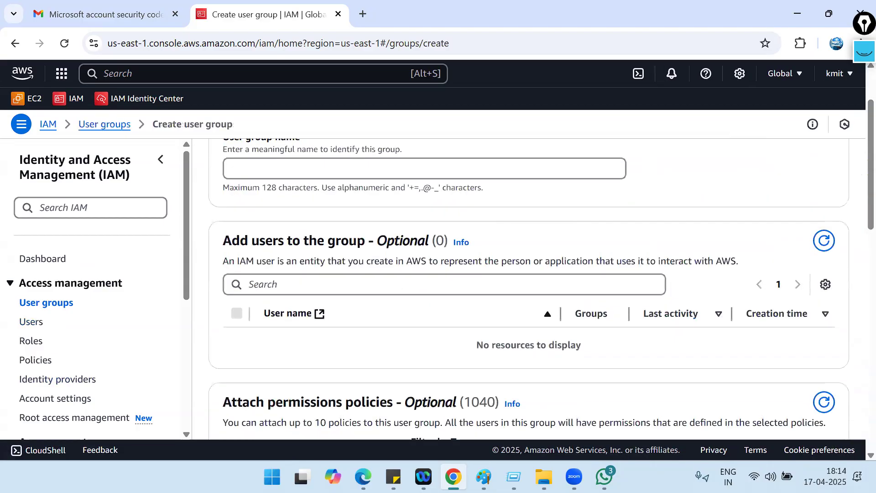
pyautogui.scroll(2, 397, 351)
pyautogui.click(386, 243)
pyautogui.write('D')
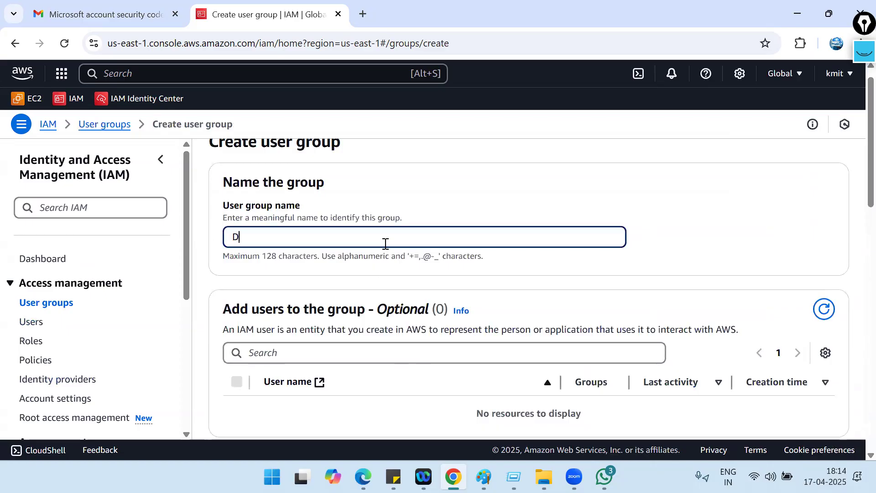
pyautogui.write('evGroup')
# - Examine the permissions policies that can be attached to the group, checking the required developer access in the Paint notes
pyautogui.scroll(-1, 395, 354)
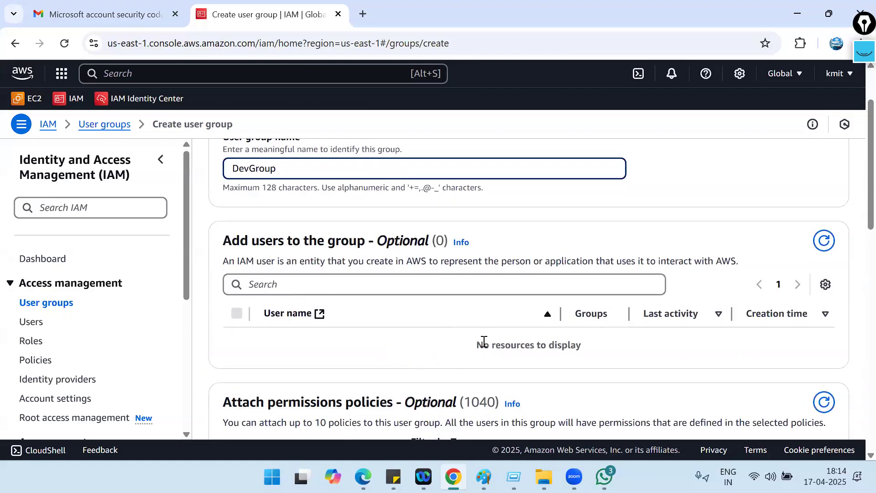
pyautogui.scroll(-3, 486, 342)
pyautogui.moveTo(224, 199); pyautogui.dragTo(356, 202)
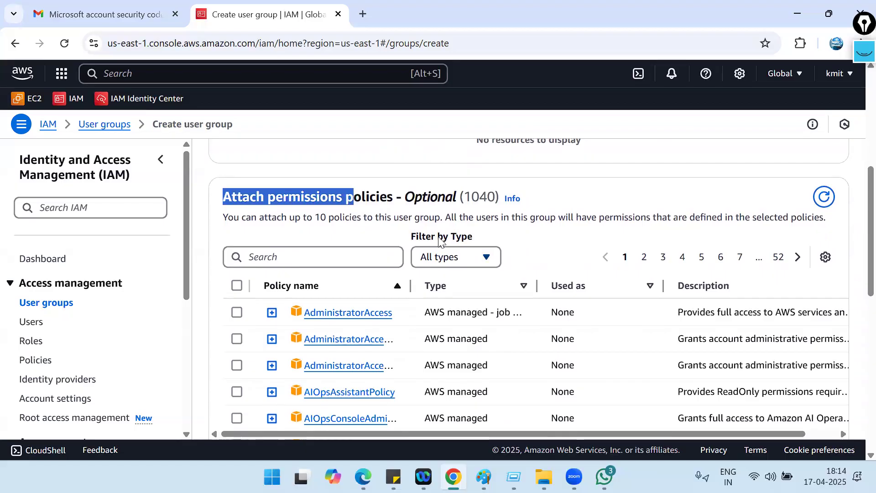
pyautogui.hotkey('alt', 'Tab')
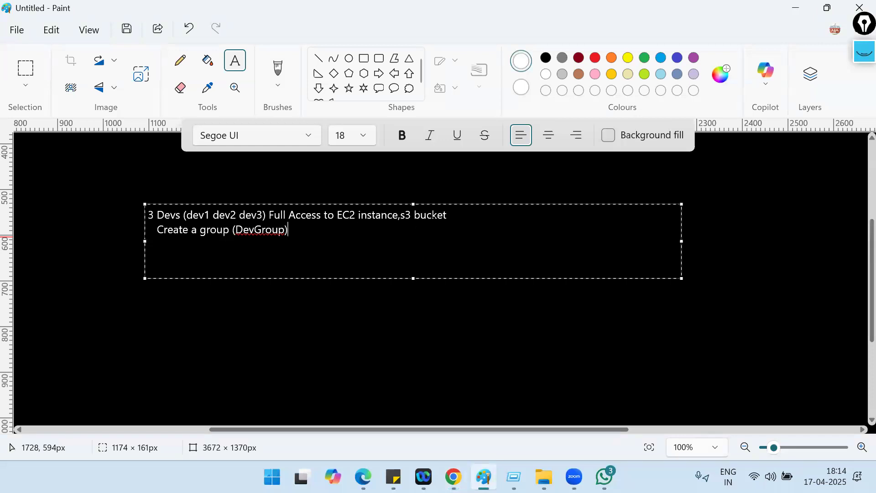
pyautogui.hotkey('alt', 'Tab')
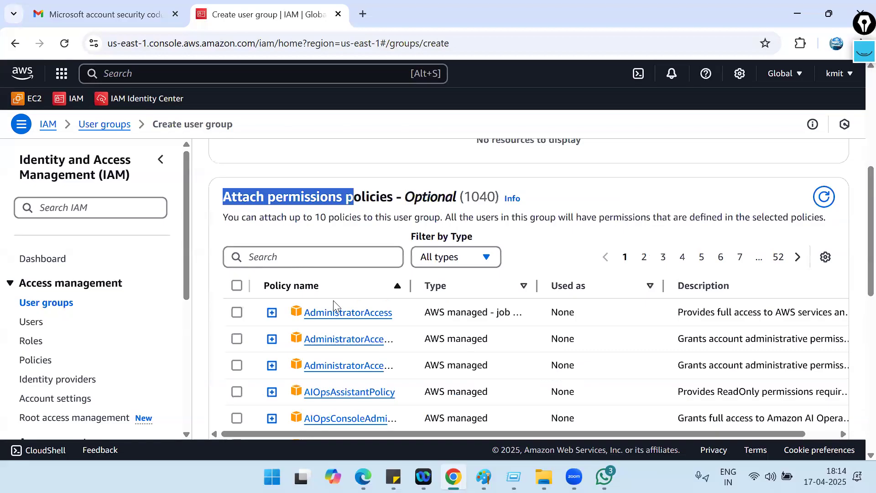
pyautogui.scroll(-6, 364, 325)
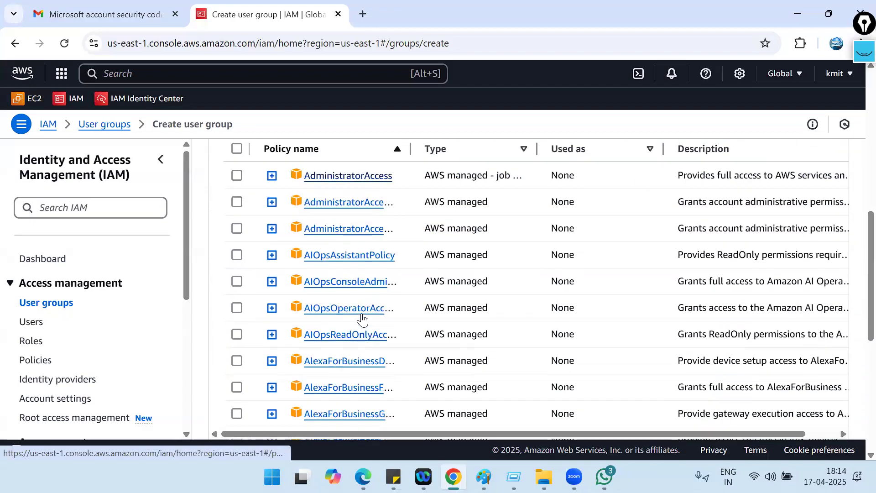
pyautogui.scroll(-4, 361, 322)
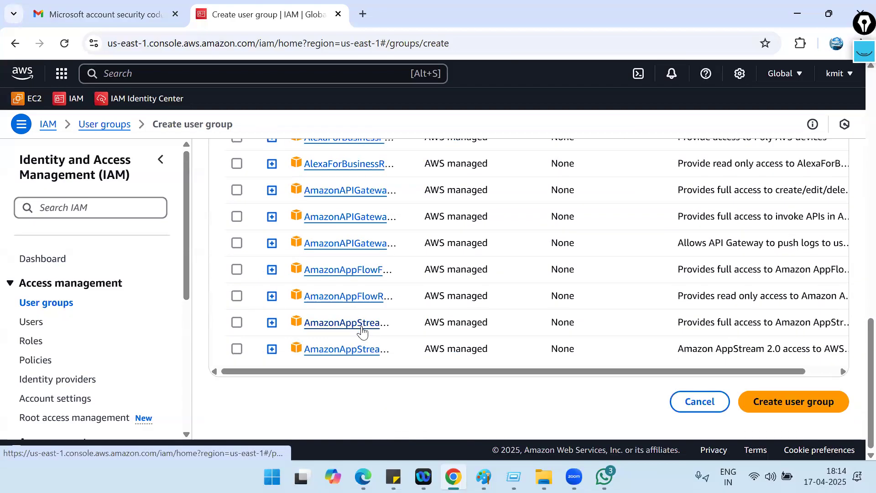
pyautogui.scroll(11, 361, 328)
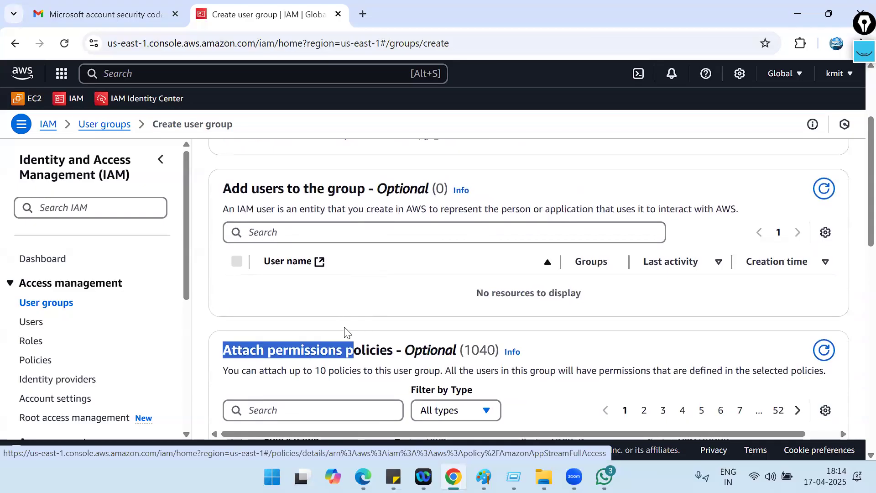
pyautogui.scroll(-1, 345, 332)
pyautogui.click(478, 280)
pyautogui.doubleClick(478, 281)
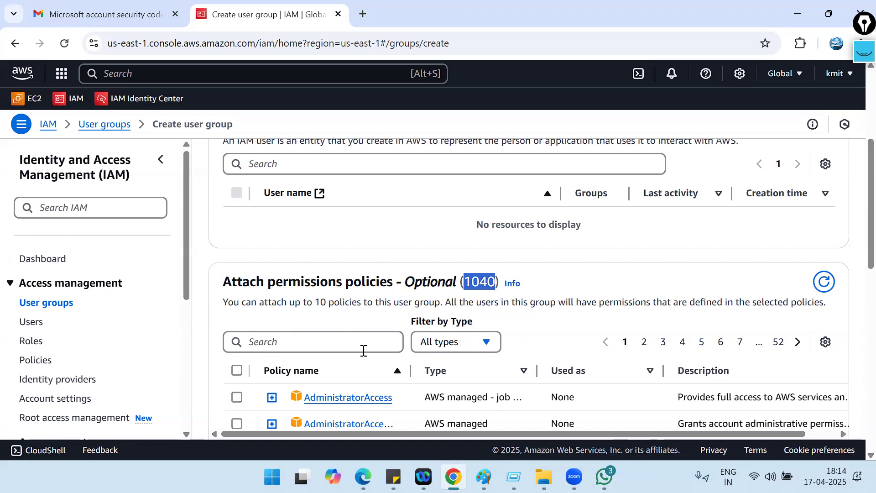
# - Filter the permissions policies by "Ec2", widen the policy name column and select AmazonEC2FullAccess for the group
pyautogui.scroll(-2, 354, 345)
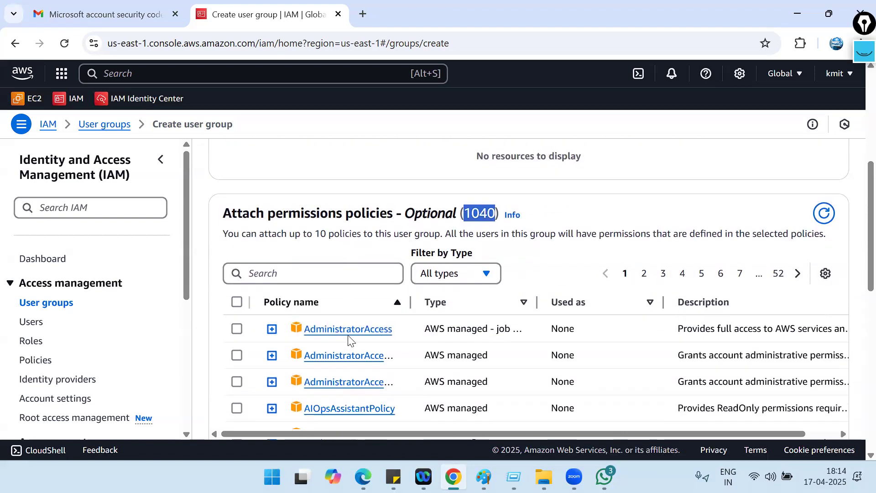
pyautogui.click(340, 283)
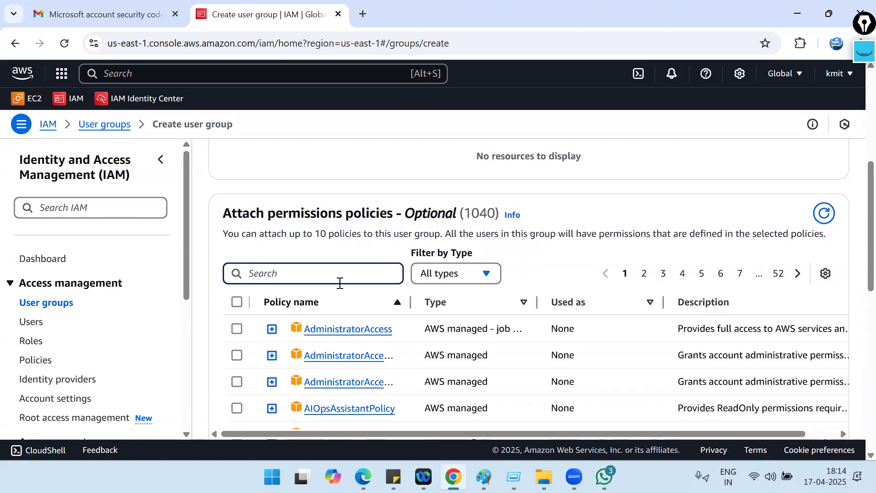
pyautogui.write('E')
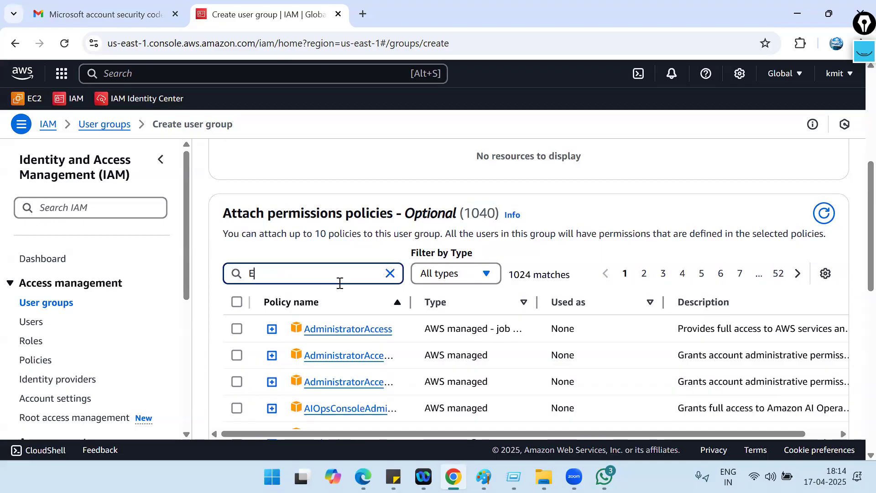
pyautogui.write('c2')
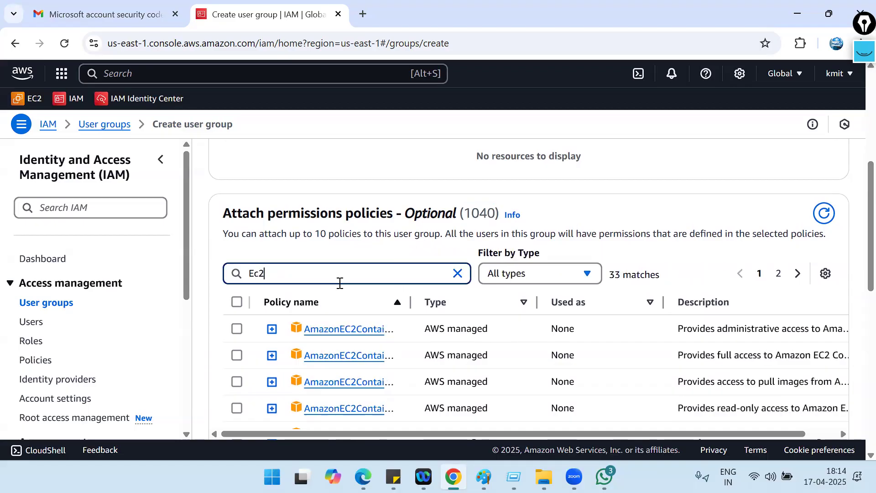
pyautogui.moveTo(410, 302); pyautogui.dragTo(495, 297)
pyautogui.scroll(-1, 398, 328)
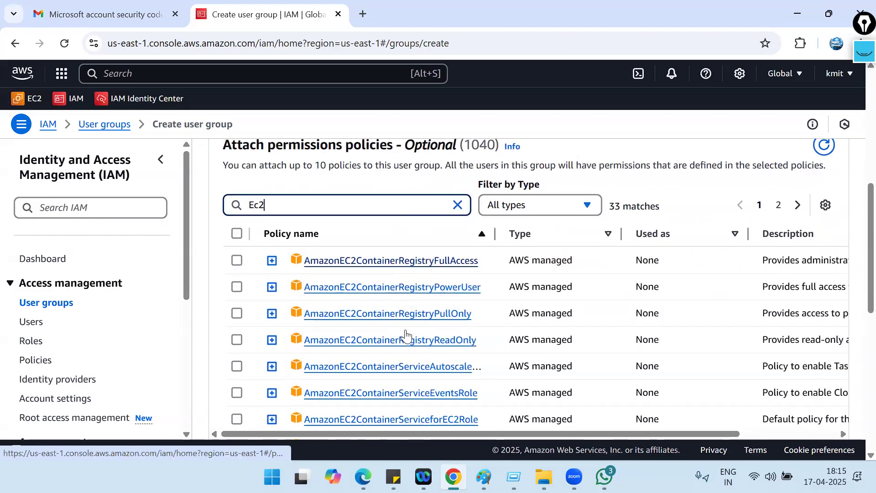
pyautogui.scroll(-2, 398, 328)
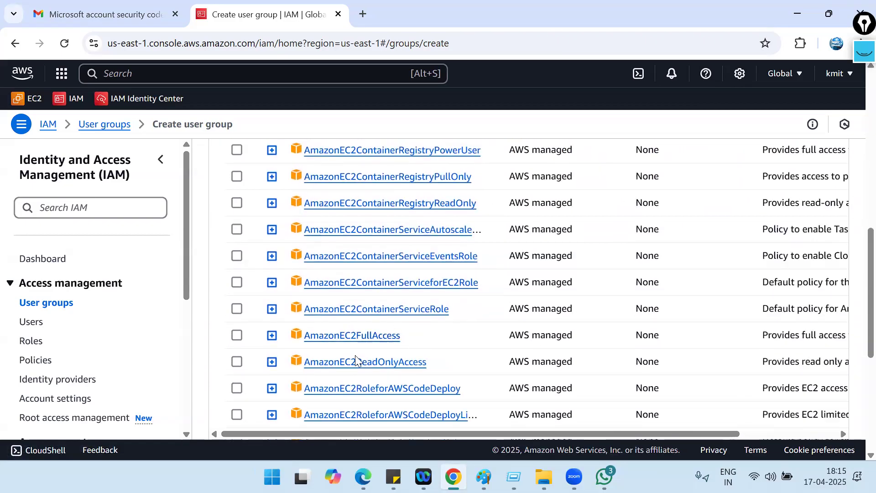
pyautogui.click(237, 335)
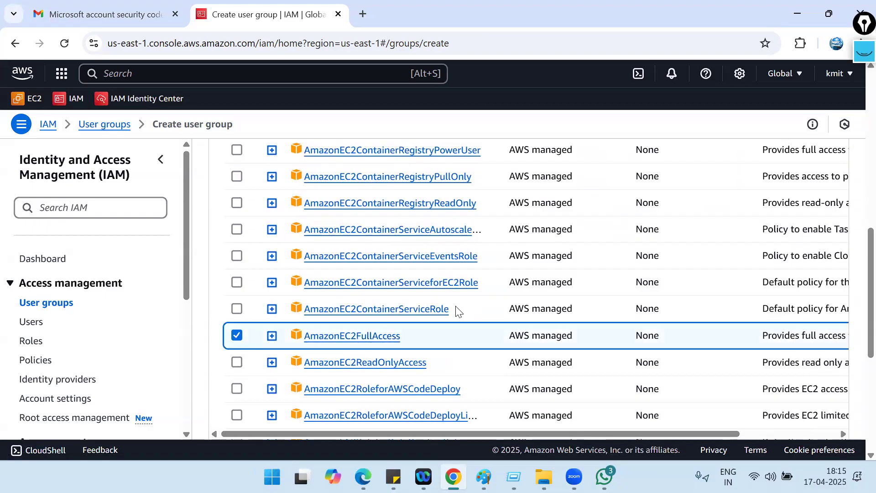
# - Replace the policy filter with "s3" and also select AmazonS3FullAccess for the group
pyautogui.scroll(4, 424, 312)
pyautogui.scroll(-3, 356, 332)
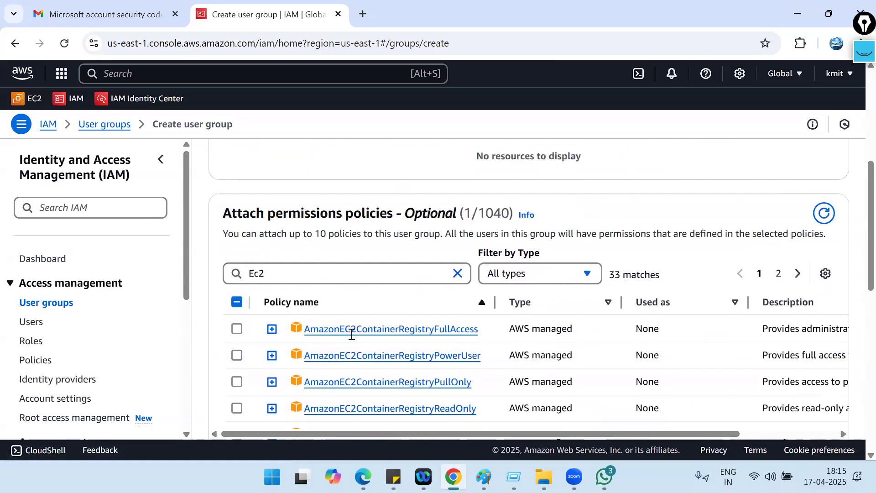
pyautogui.scroll(-1, 333, 346)
pyautogui.scroll(2, 342, 356)
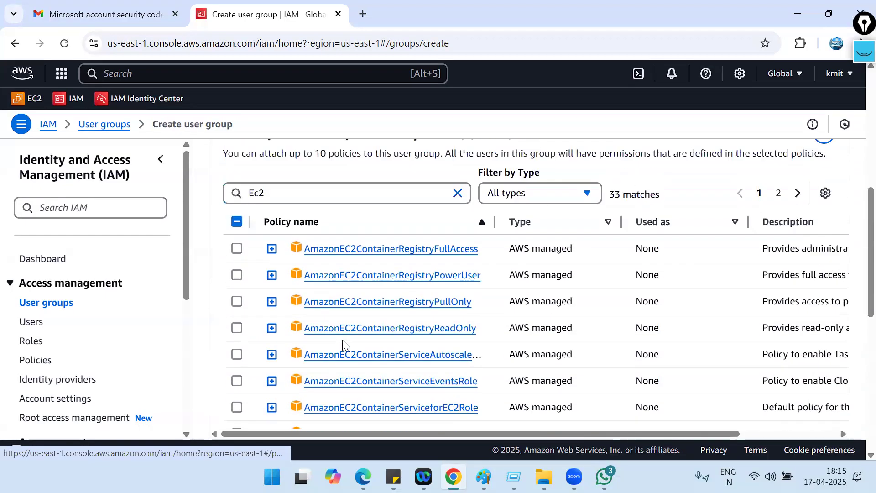
pyautogui.click(457, 205)
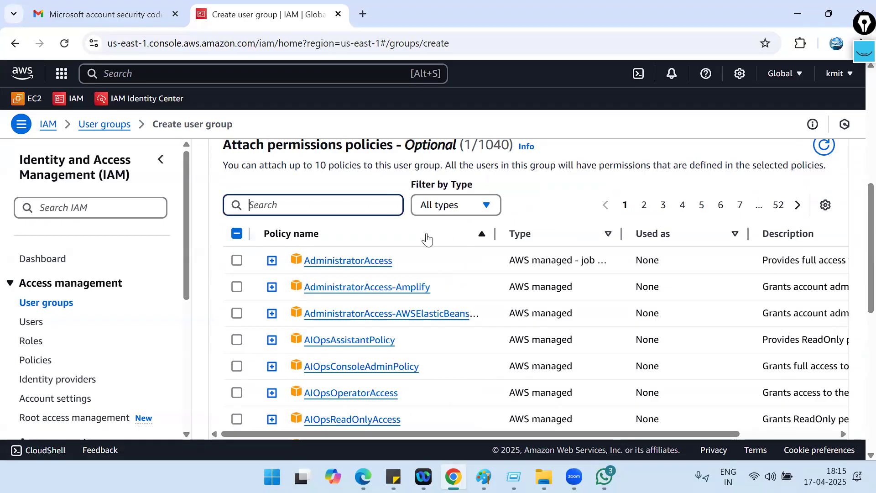
pyautogui.write('s3')
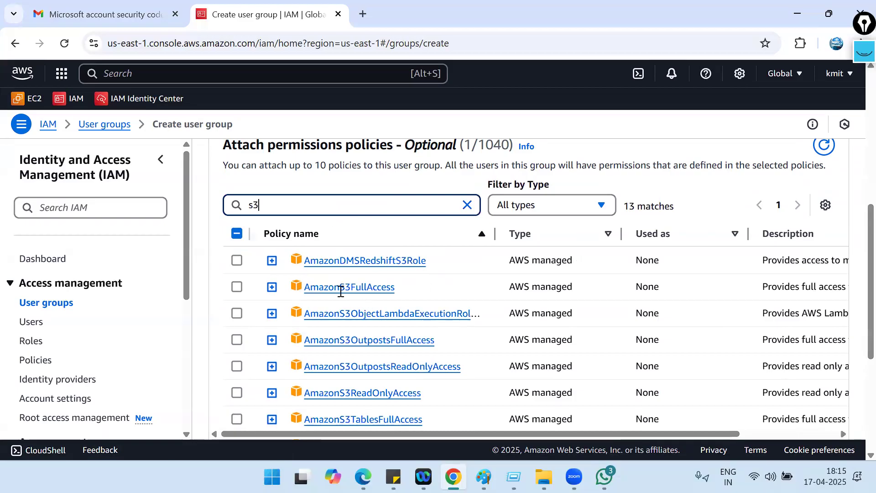
pyautogui.click(237, 286)
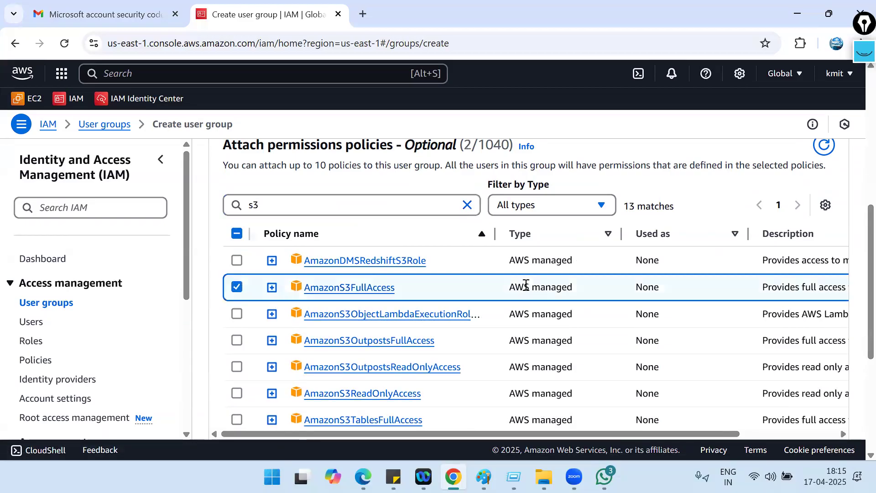
# - Create the DevGroup user group with the selected policies
pyautogui.scroll(-1, 525, 285)
pyautogui.scroll(5, 524, 288)
pyautogui.scroll(-10, 522, 289)
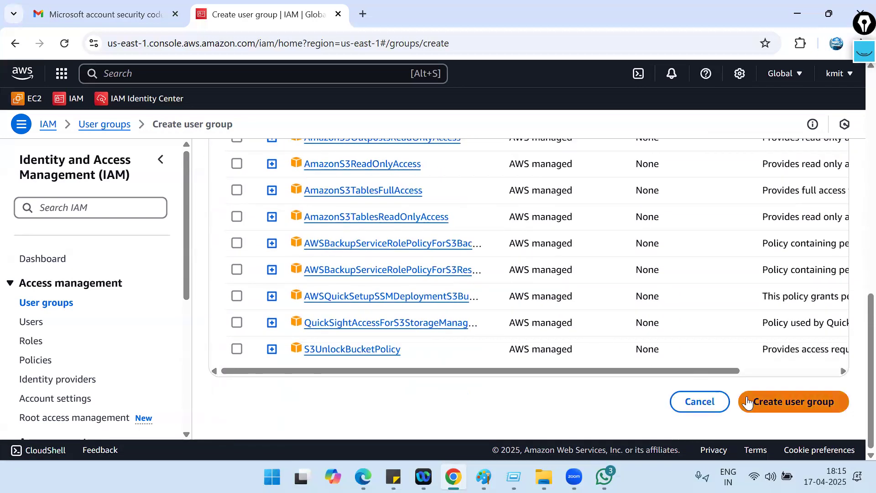
pyautogui.click(746, 404)
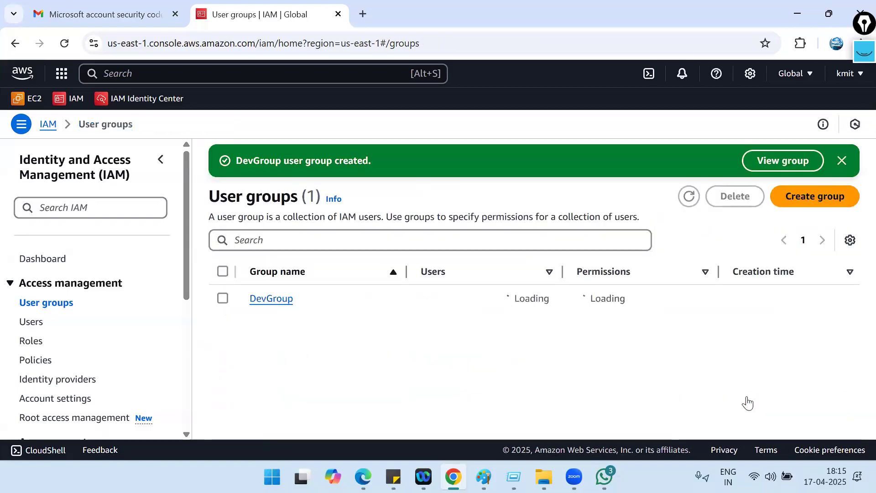
# - Switch to Paint and extend the "Create a group (DevGroup)" note with "and add permission EC2fullAccess and s3fullaccess"
pyautogui.hotkey('alt', 'Tab')
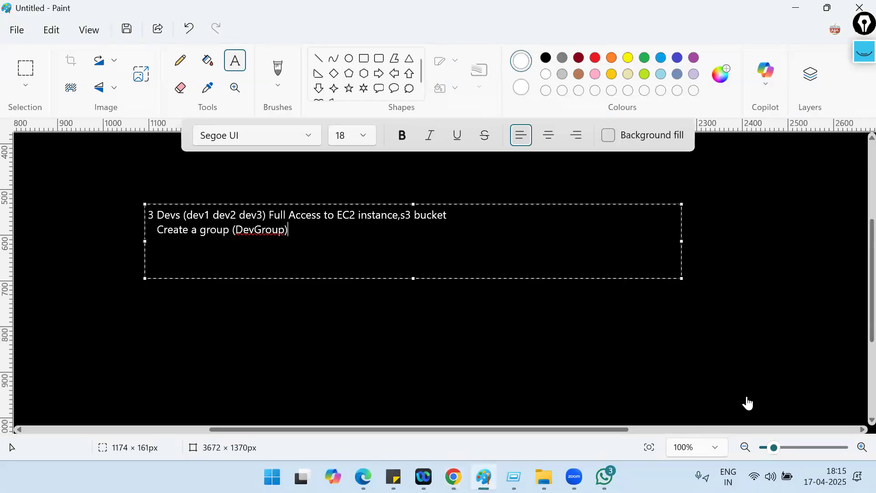
pyautogui.write('and add pwer')
pyautogui.press('BackSpace')
pyautogui.press('BackSpace')
pyautogui.press('BackSpace')
pyautogui.write('ermission')
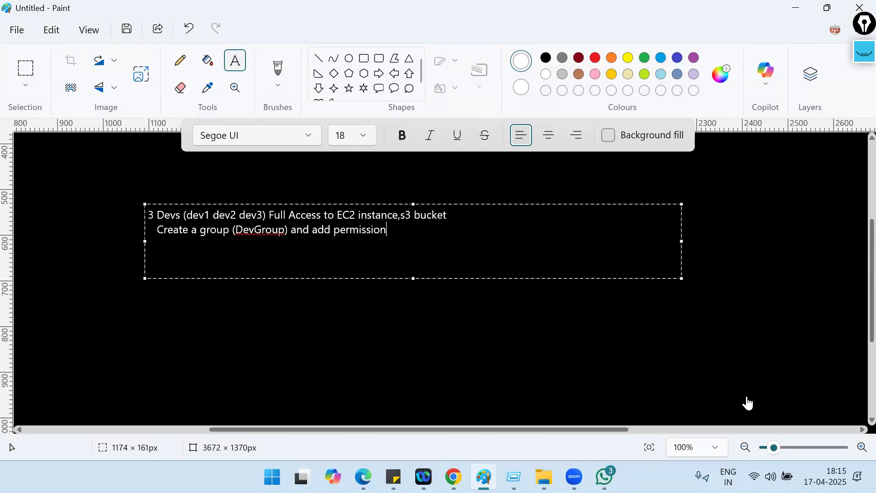
pyautogui.write(' EC2fullAccess and s3 fullaccess')
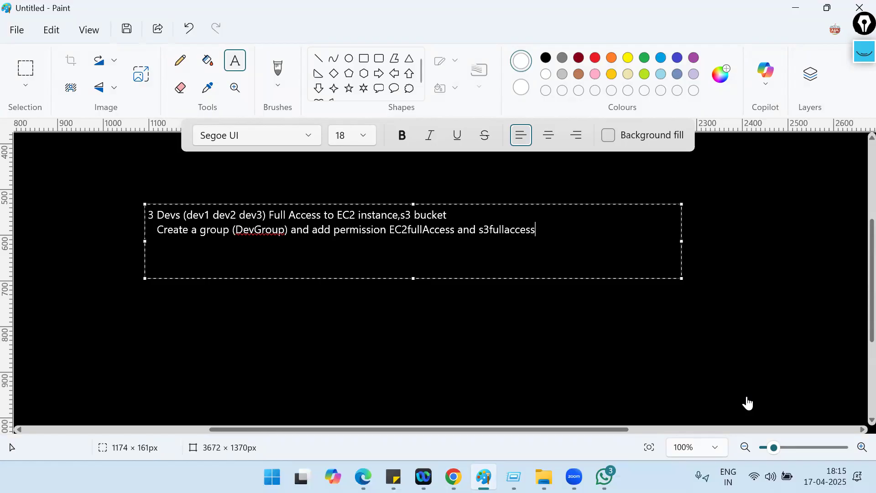
# - Add the note line "Create users (dev1,dev2,dev3) and add them in DevGroup" below the group line
pyautogui.press('Return')
pyautogui.write('Create users (dev1')
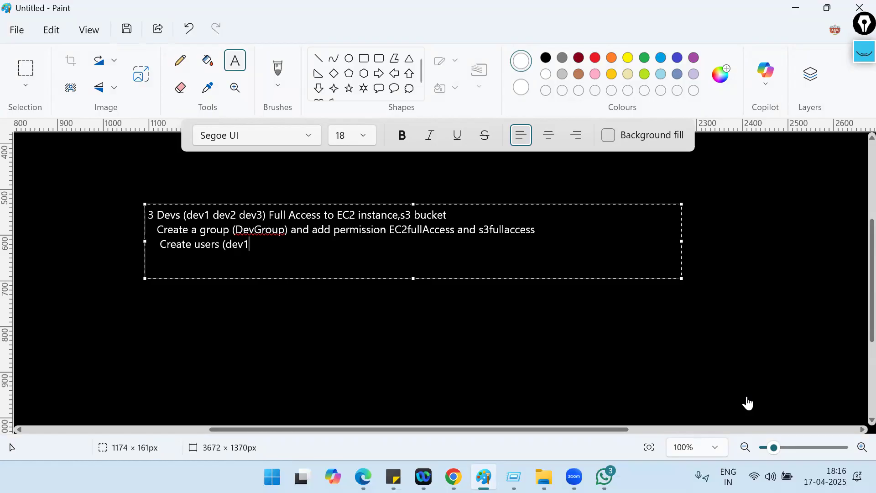
pyautogui.write(',dev2,dev3) and add them in')
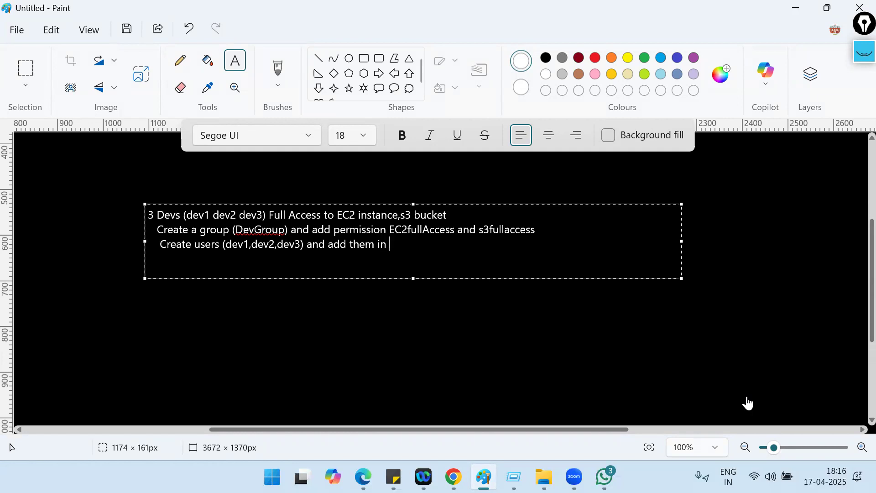
pyautogui.write(' DevGroup')
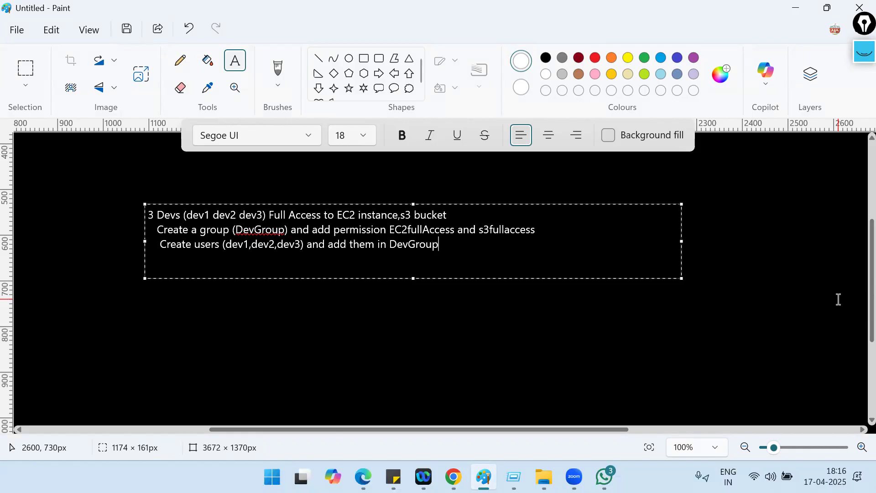
# - Return to the AWS console in Chrome and start creating a new IAM user with the user name "dev1"
pyautogui.hotkey('alt', 'Tab')
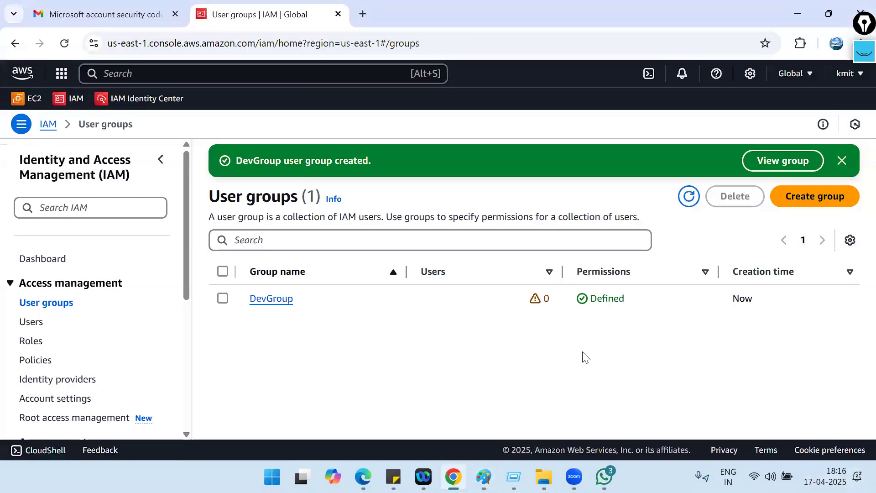
pyautogui.click(30, 321)
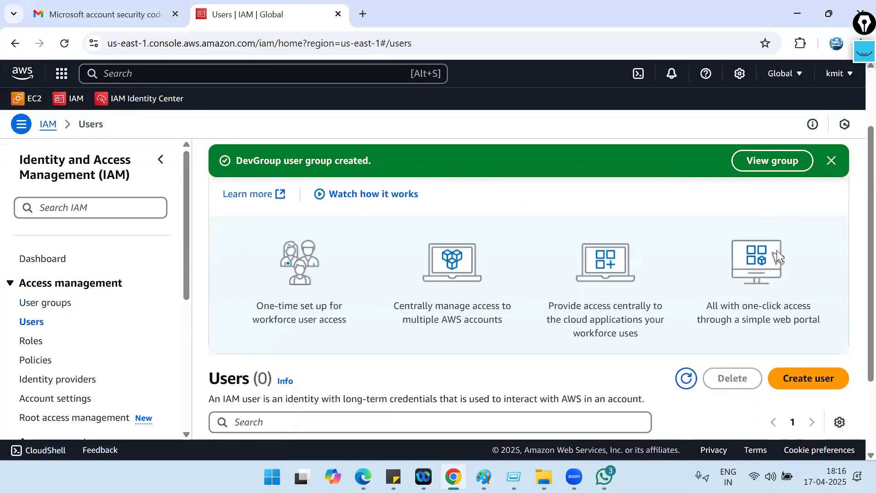
pyautogui.click(826, 385)
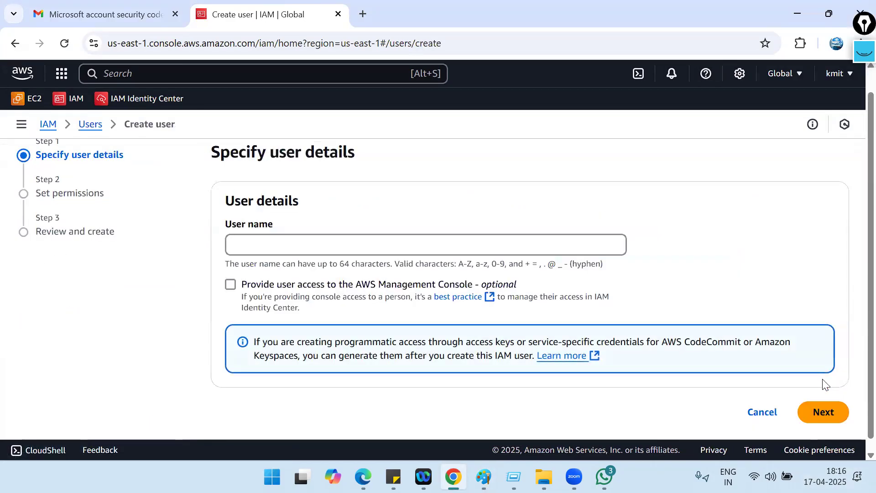
pyautogui.click(493, 252)
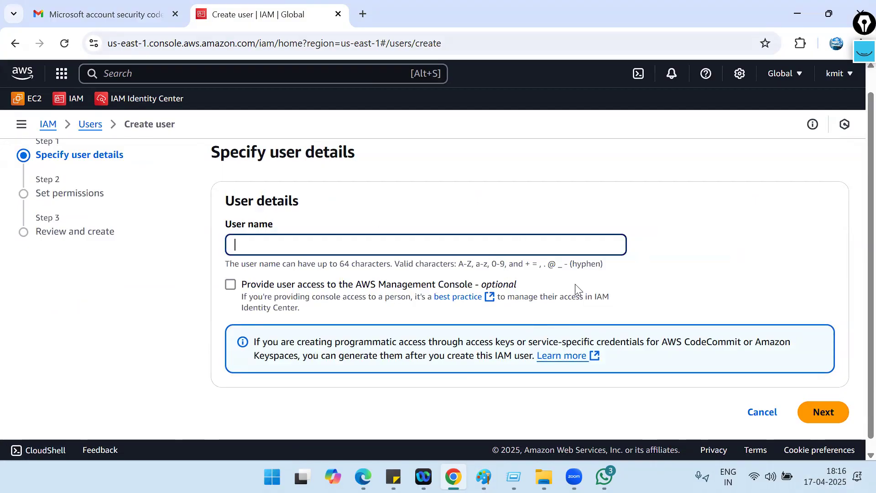
pyautogui.write('dev1')
# - Provide the user with access to the AWS Management Console and choose to create an IAM user as the user type
pyautogui.click(231, 286)
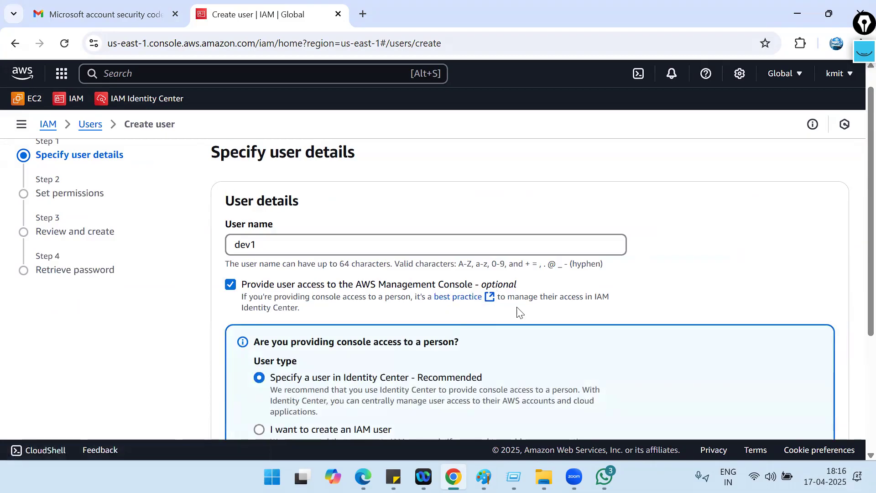
pyautogui.scroll(-4, 514, 310)
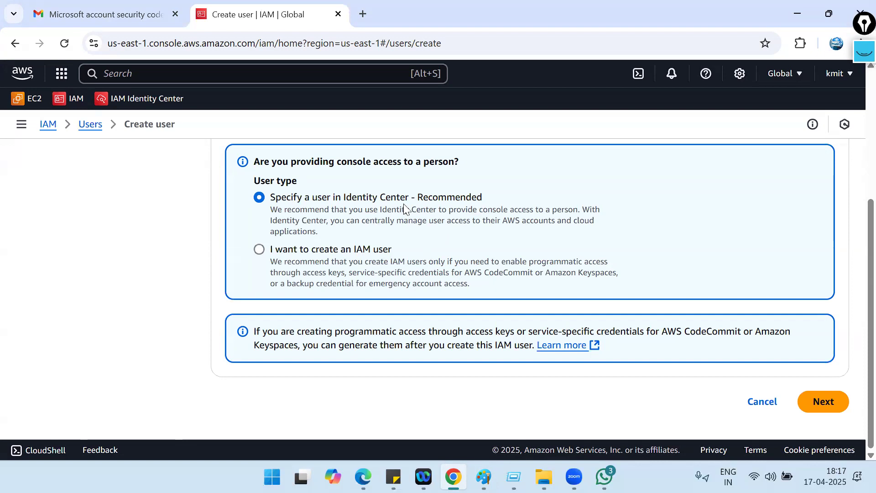
pyautogui.click(351, 251)
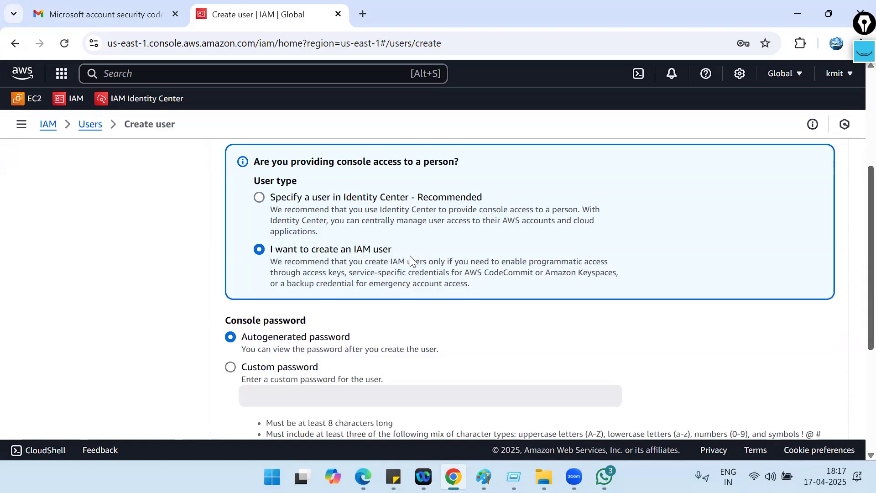
# - Review the console password rules, keep the autogenerated password and the required reset at next sign-in, and continue to the permissions settings
pyautogui.scroll(-1, 411, 258)
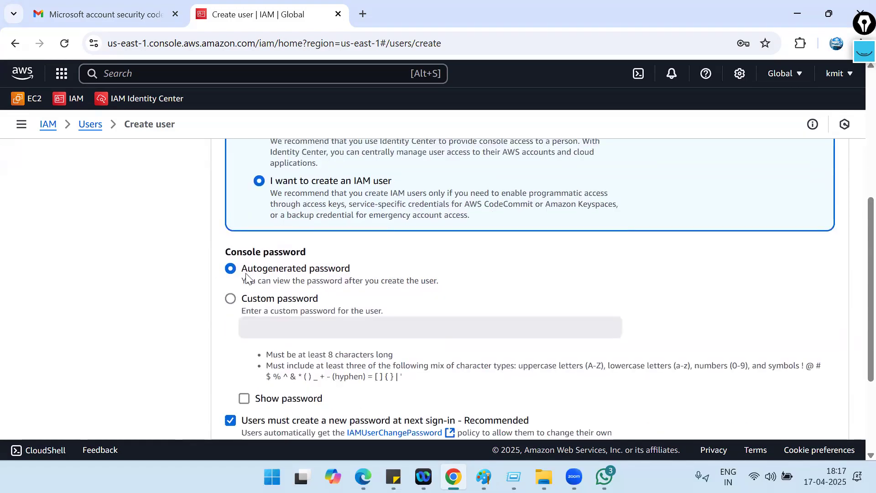
pyautogui.moveTo(243, 272); pyautogui.dragTo(360, 273)
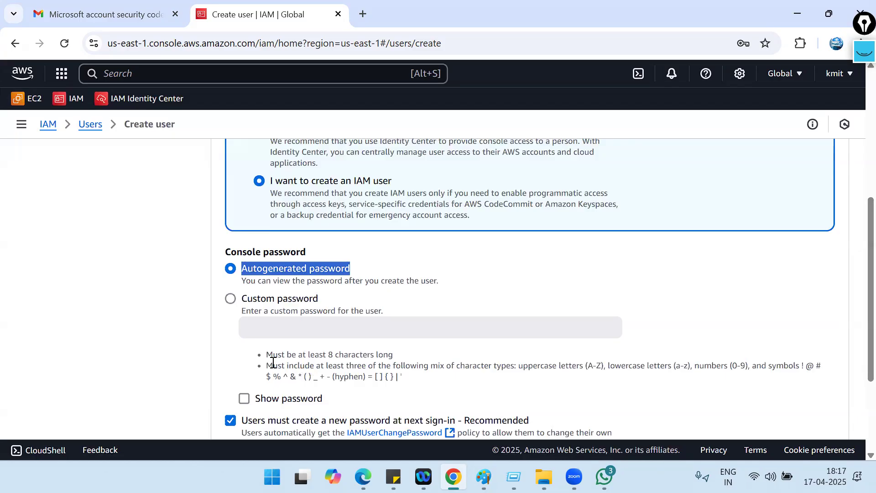
pyautogui.moveTo(265, 356); pyautogui.dragTo(395, 354)
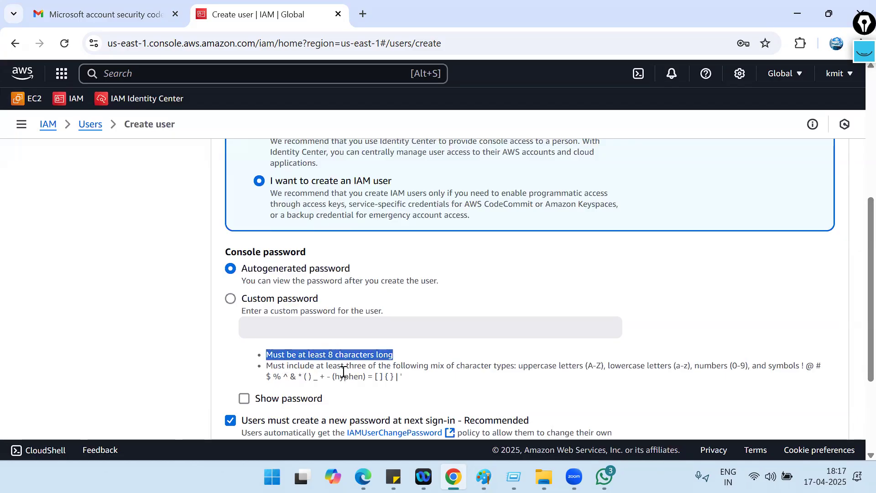
pyautogui.moveTo(266, 368); pyautogui.dragTo(528, 364)
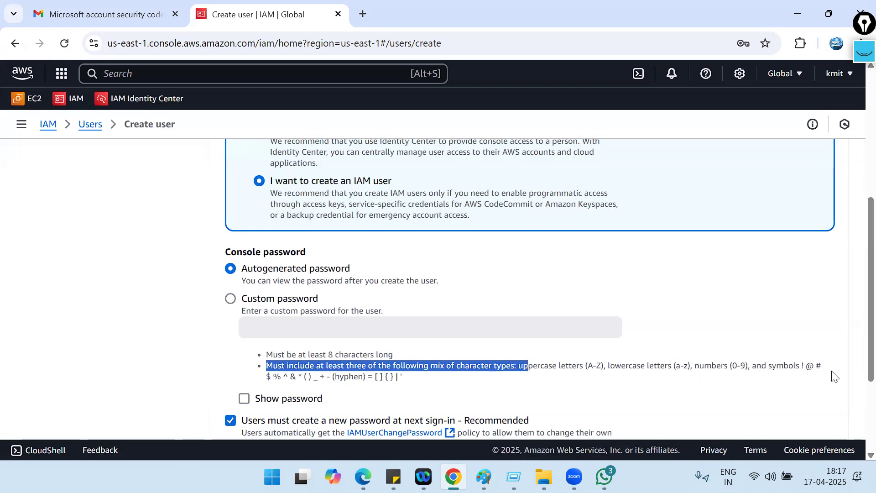
pyautogui.scroll(-1, 834, 376)
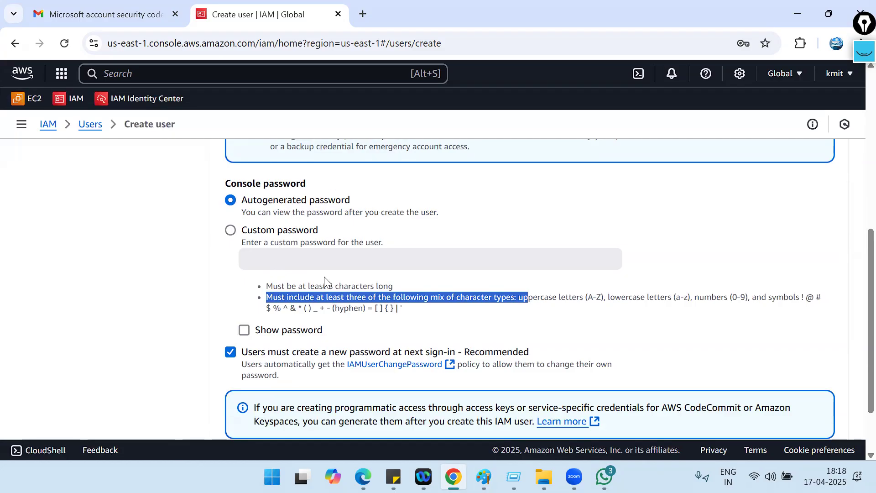
pyautogui.scroll(-2, 324, 280)
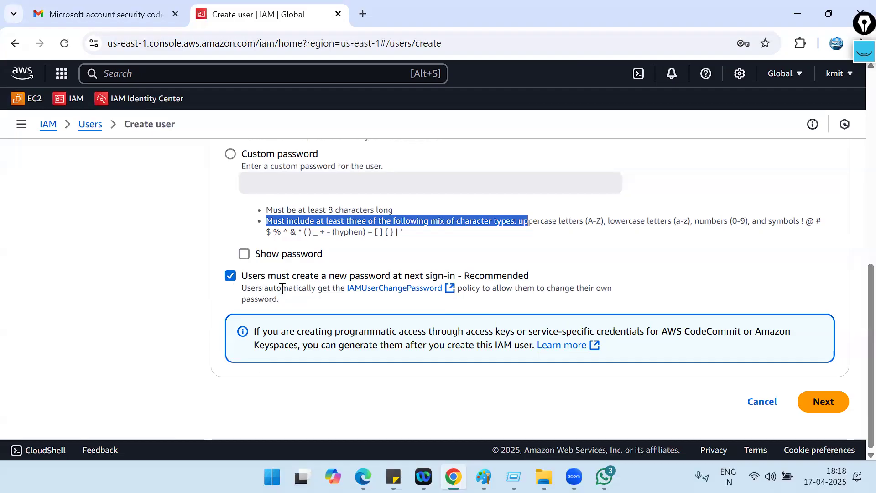
pyautogui.click(813, 394)
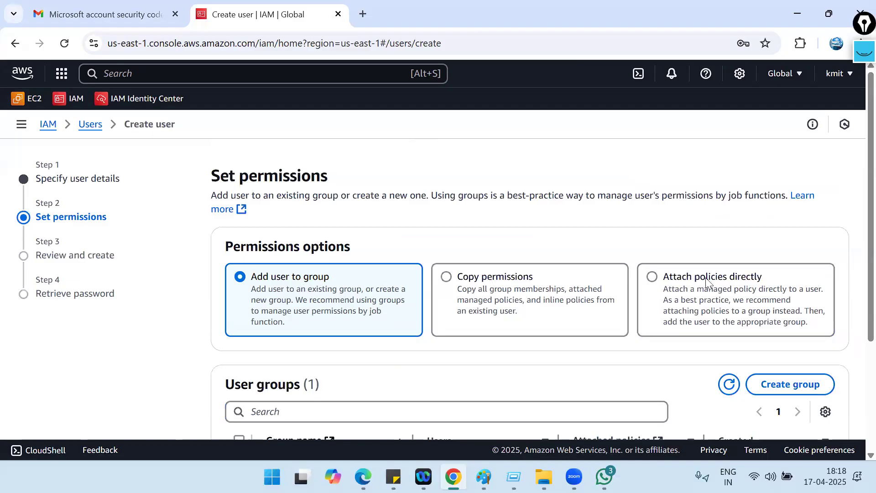
# - Keep the Add user to group option but leave DevGroup unselected, and continue to the review of the new user
pyautogui.moveTo(351, 247); pyautogui.dragTo(219, 260)
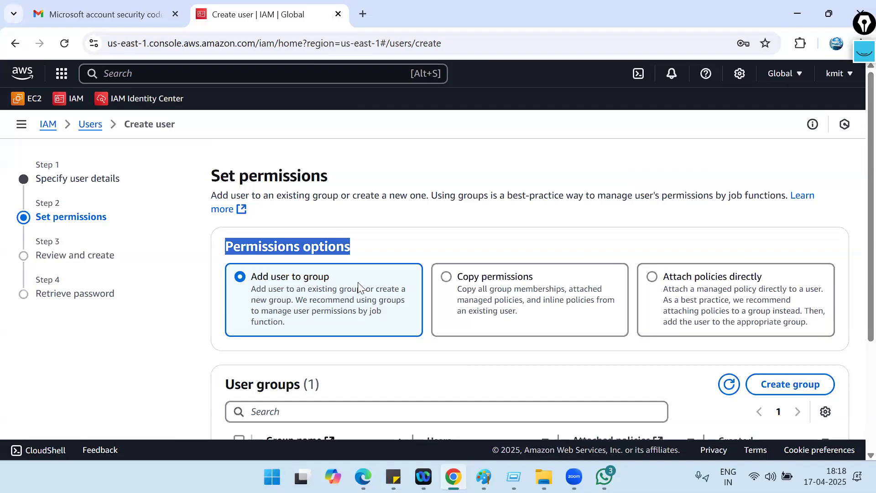
pyautogui.scroll(-3, 358, 283)
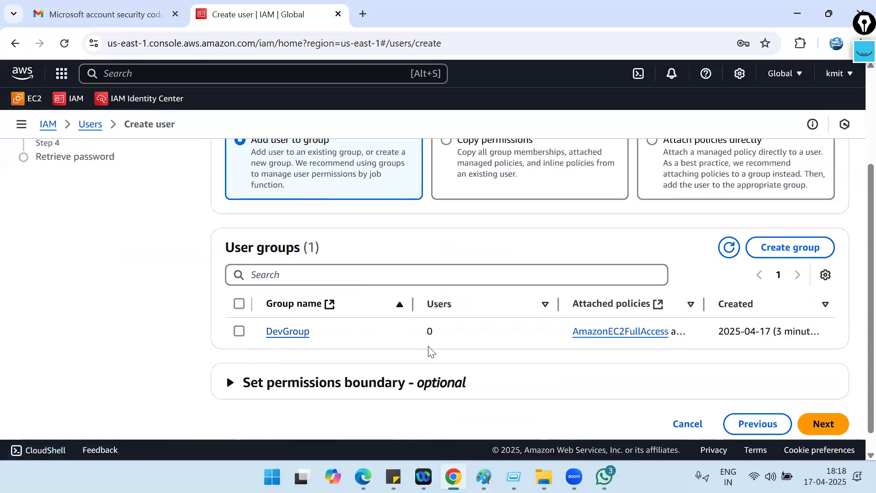
pyautogui.scroll(-1, 419, 355)
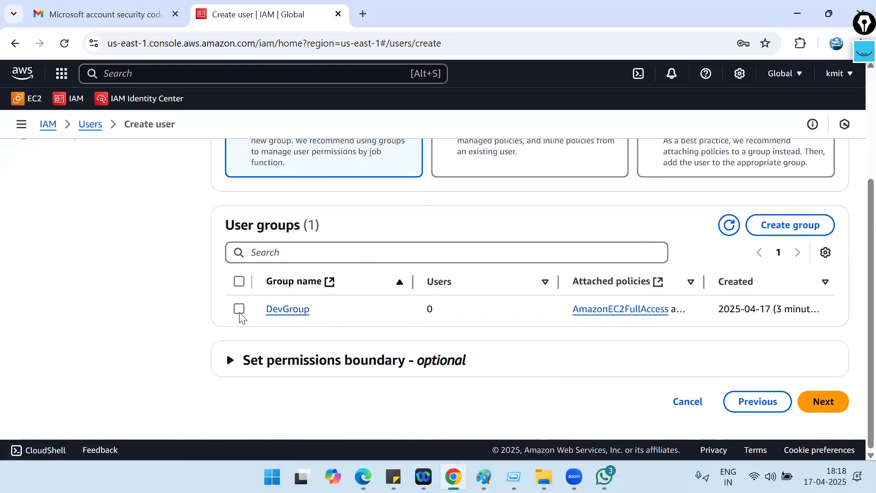
pyautogui.click(239, 309)
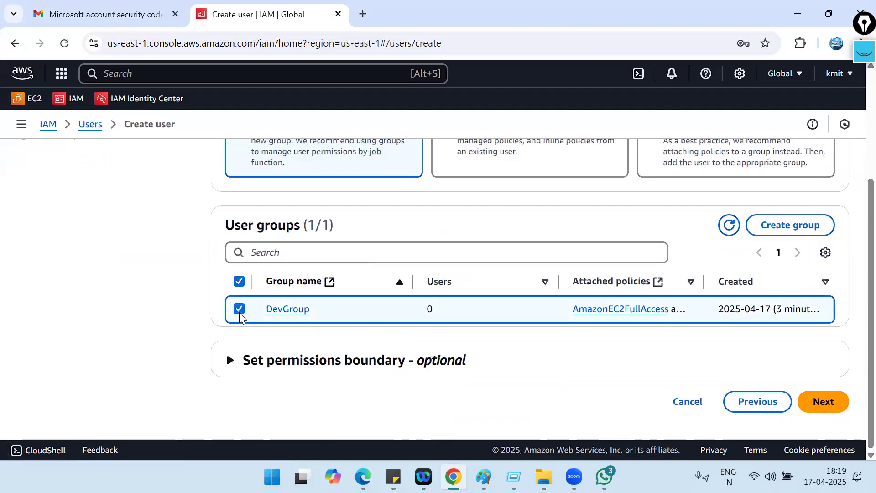
pyautogui.click(239, 310)
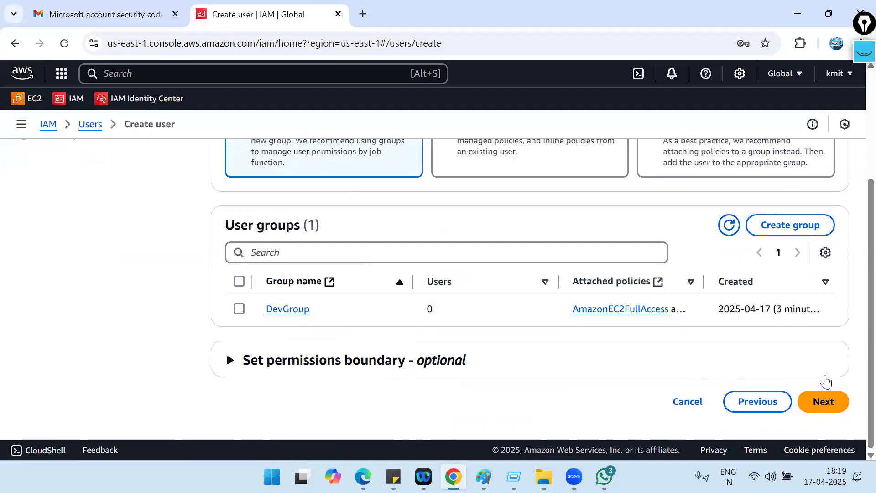
pyautogui.click(828, 401)
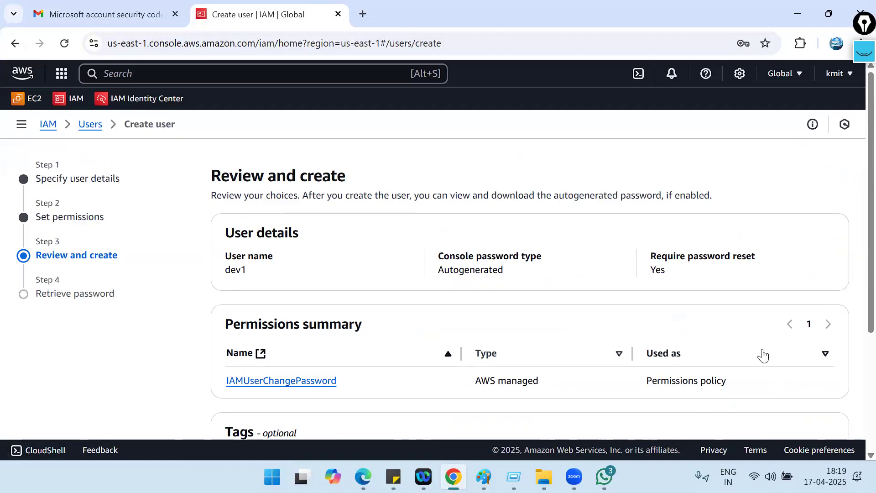
# - Add a tag to the new user with the key "Name" and the value "dev1"
pyautogui.scroll(-4, 763, 356)
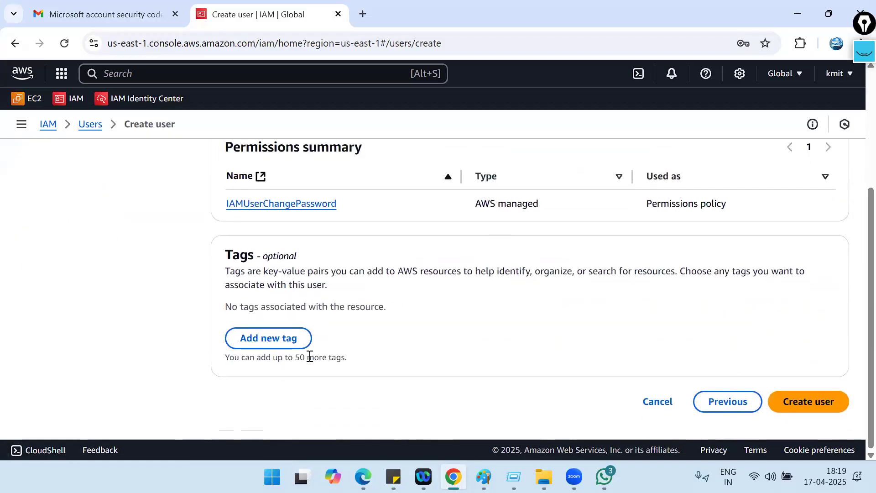
pyautogui.click(287, 344)
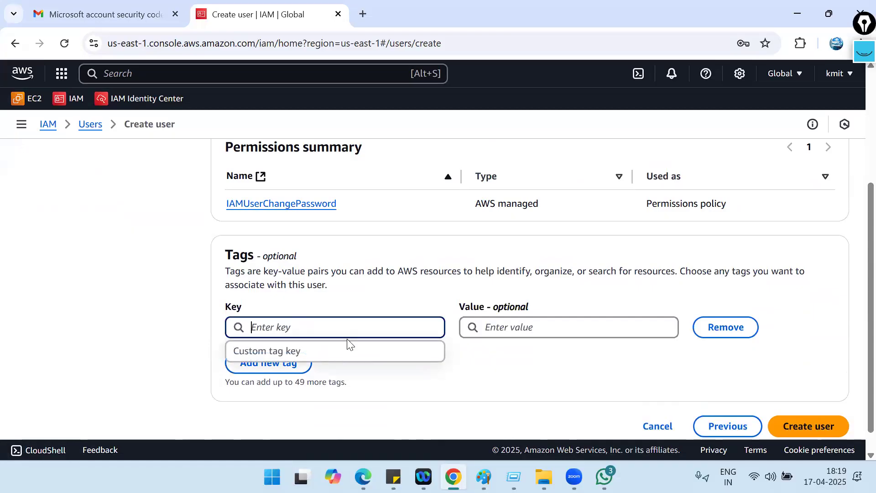
pyautogui.write('Name')
pyautogui.press('Tab')
pyautogui.press('Tab')
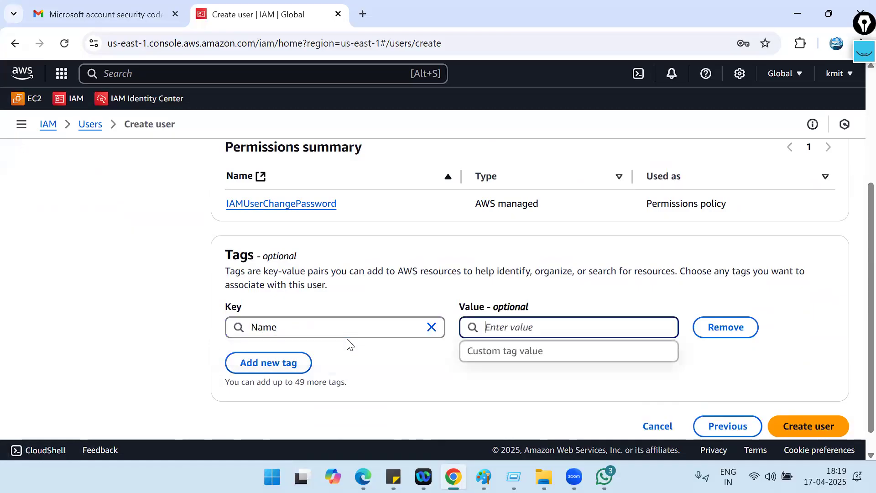
pyautogui.write('dev1')
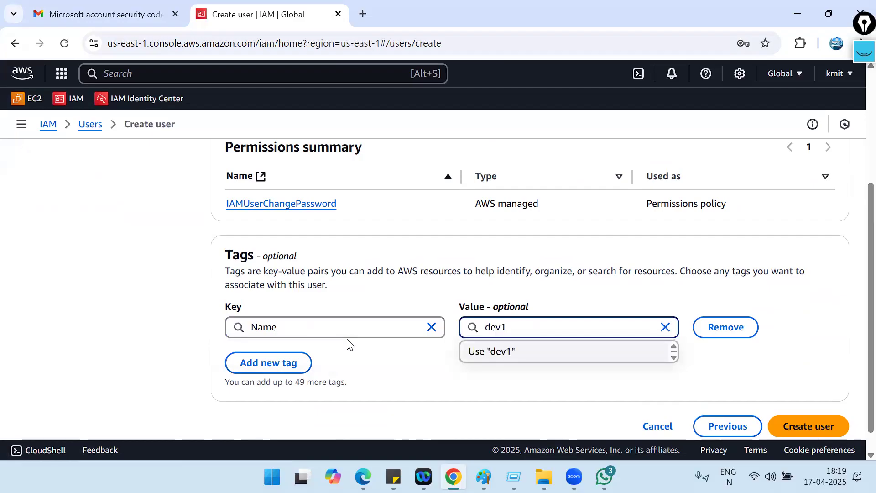
# - Check the review page and create the IAM user dev1
pyautogui.click(799, 378)
pyautogui.scroll(-1, 750, 374)
pyautogui.scroll(2, 748, 373)
pyautogui.scroll(-2, 746, 373)
pyautogui.click(812, 401)
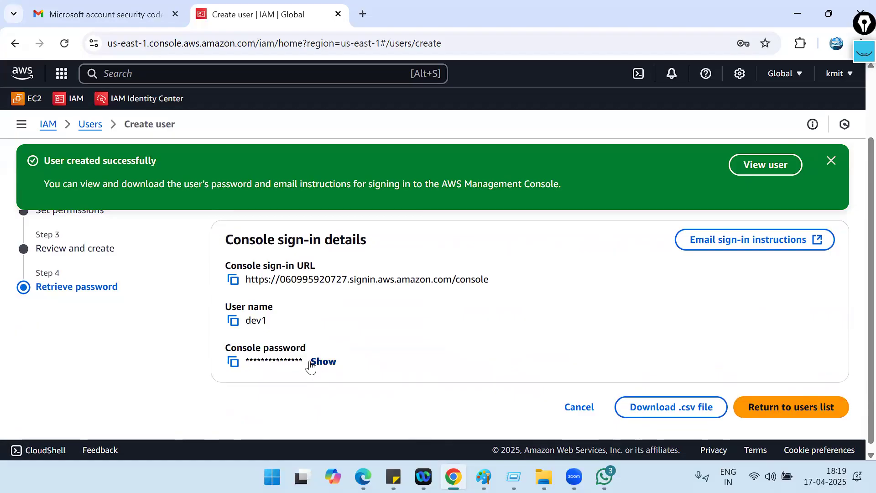
# - Download dev1's credentials as a .csv file and examine the user name, password and console sign-in URL in Excel
pyautogui.scroll(-1, 630, 360)
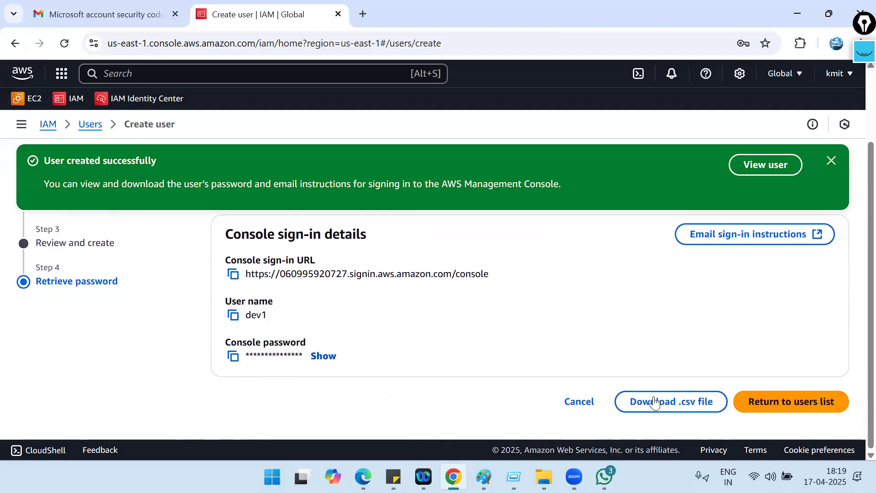
pyautogui.click(718, 401)
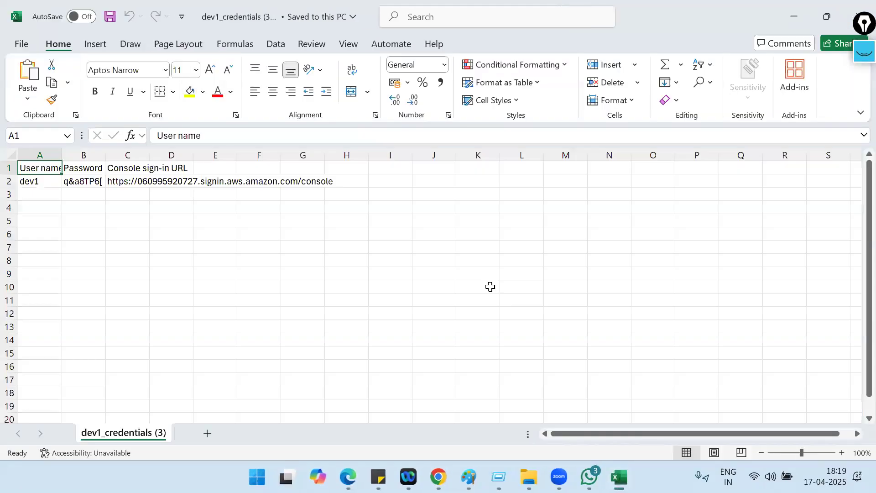
pyautogui.click(34, 181)
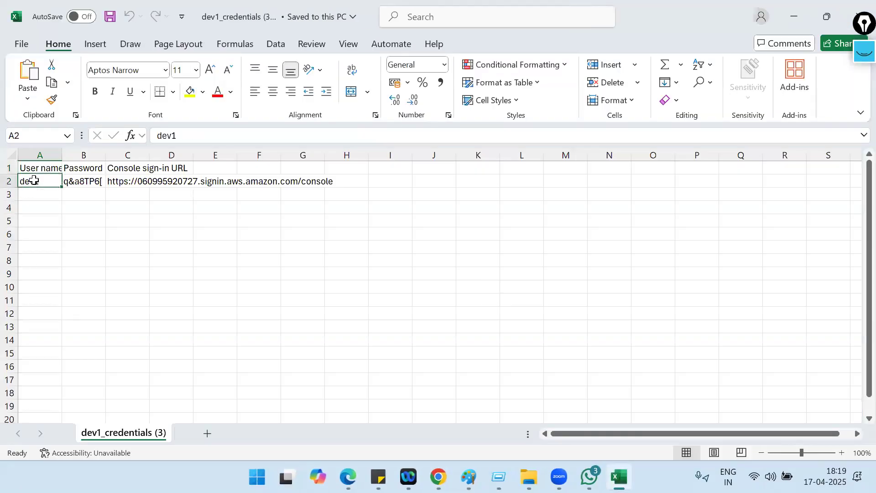
pyautogui.click(73, 181)
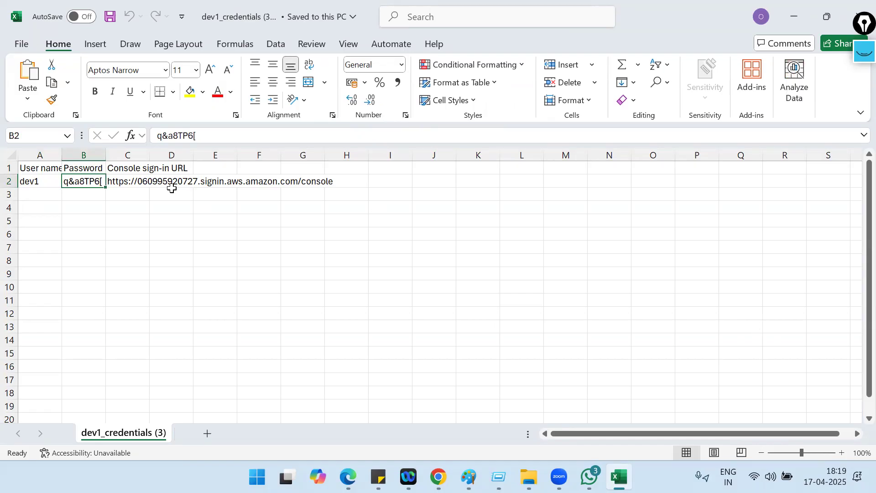
pyautogui.click(123, 182)
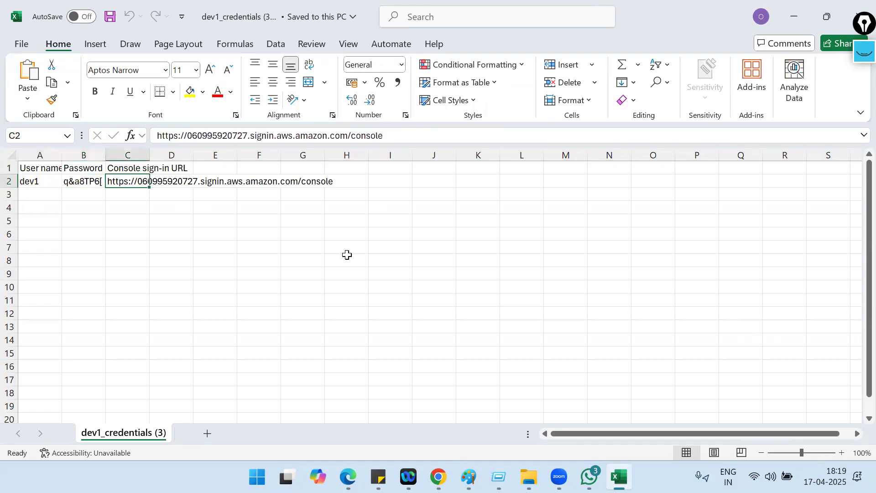
# - Copy the console sign-in URL from the credentials file and open it in a new Chrome Incognito window
pyautogui.moveTo(395, 135); pyautogui.dragTo(153, 133)
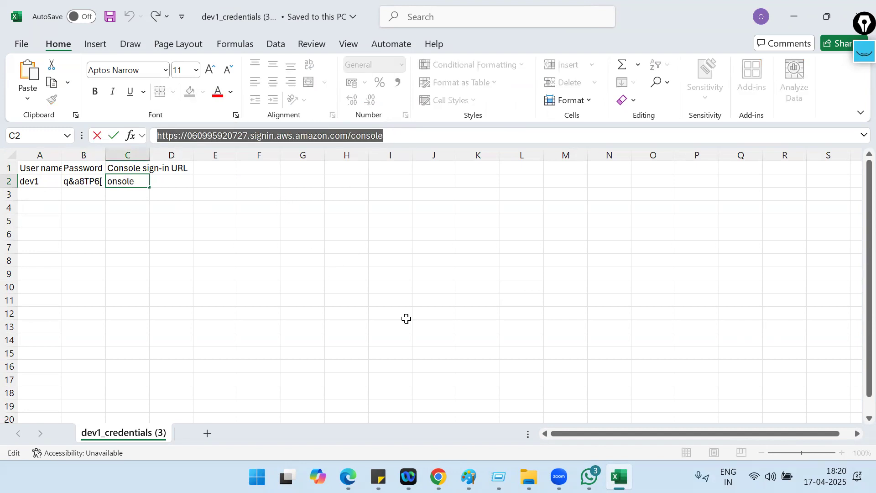
pyautogui.hotkey('alt', 'Tab')
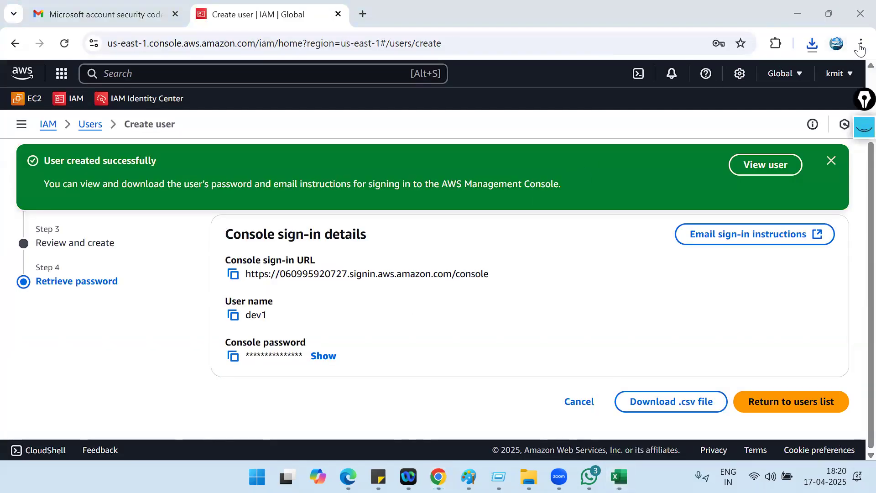
pyautogui.click(859, 45)
pyautogui.click(767, 112)
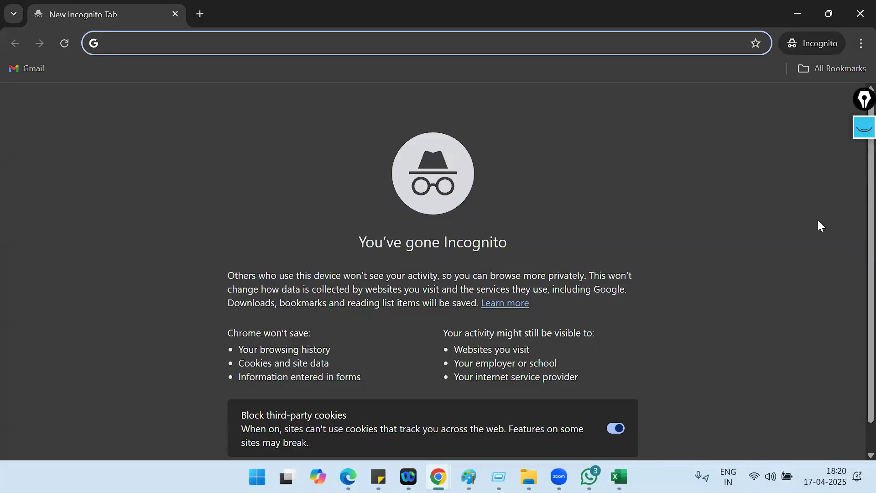
pyautogui.write('https://060995920727.signin.aws.amazon.com/console')
pyautogui.press('Return')
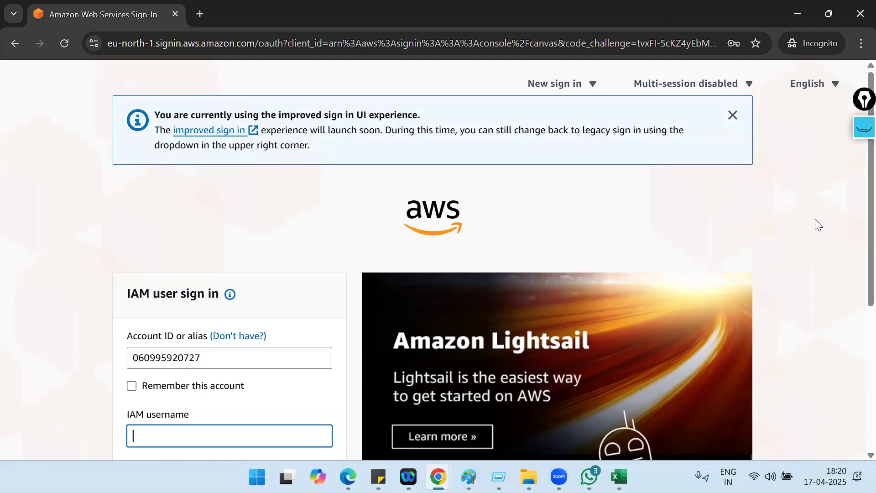
# - Check the account ID on the IAM sign-in form, and copy dev1's password from the credentials file in Excel
pyautogui.moveTo(213, 357); pyautogui.dragTo(105, 358)
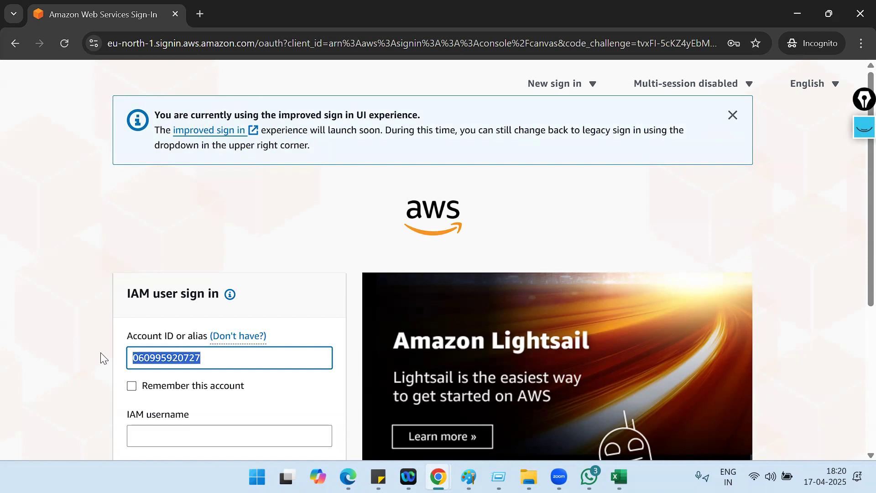
pyautogui.scroll(-3, 145, 409)
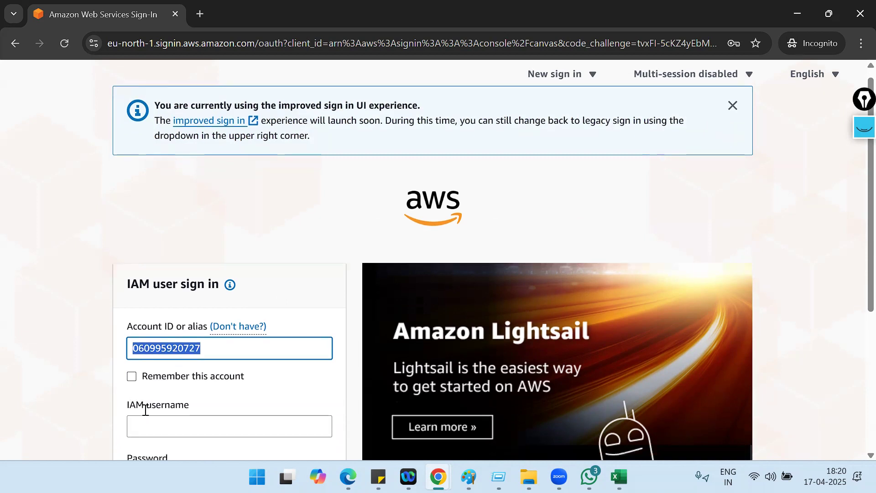
pyautogui.hotkey('alt', 'Tab')
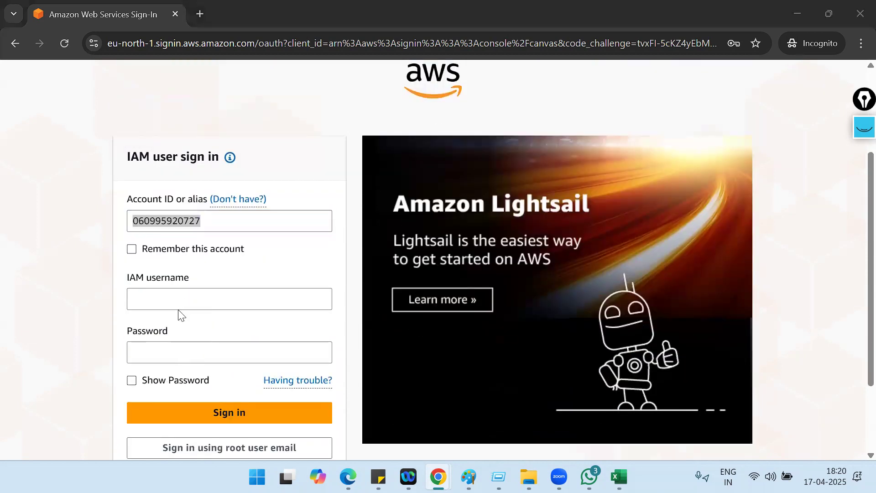
pyautogui.hotkey('alt', 'Tab')
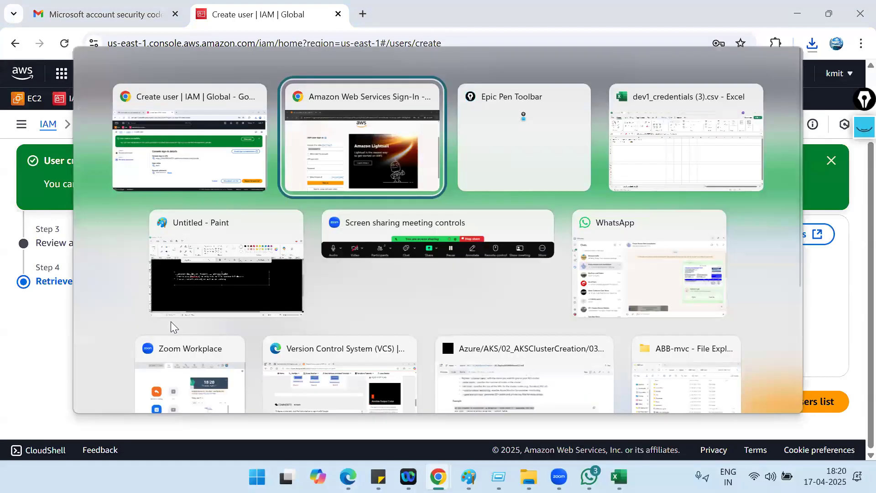
pyautogui.hotkey('alt', 'Tab')
pyautogui.hotkey('alt', 'Tab')
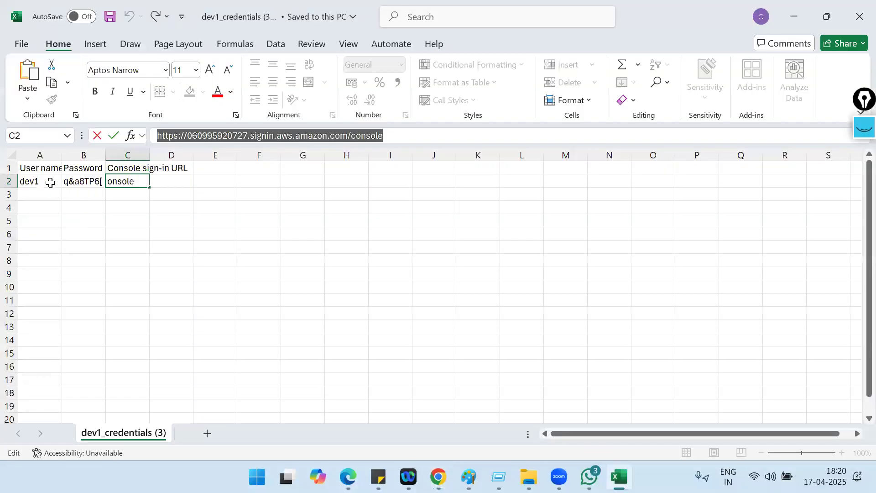
pyautogui.click(36, 181)
pyautogui.click(81, 181)
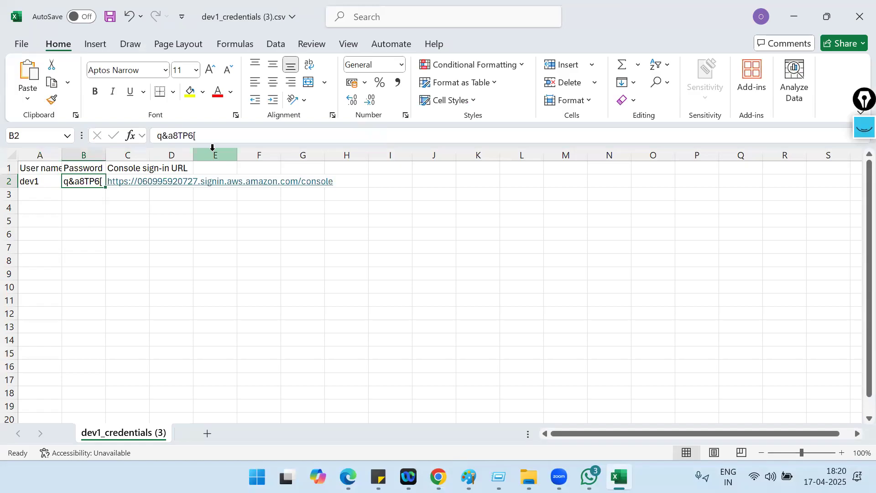
pyautogui.moveTo(203, 135); pyautogui.dragTo(126, 134)
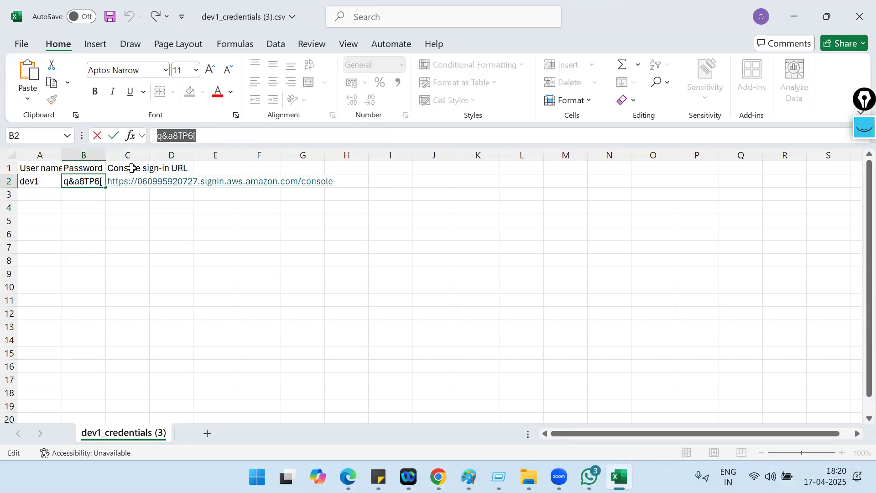
pyautogui.hotkey('alt', 'Tab')
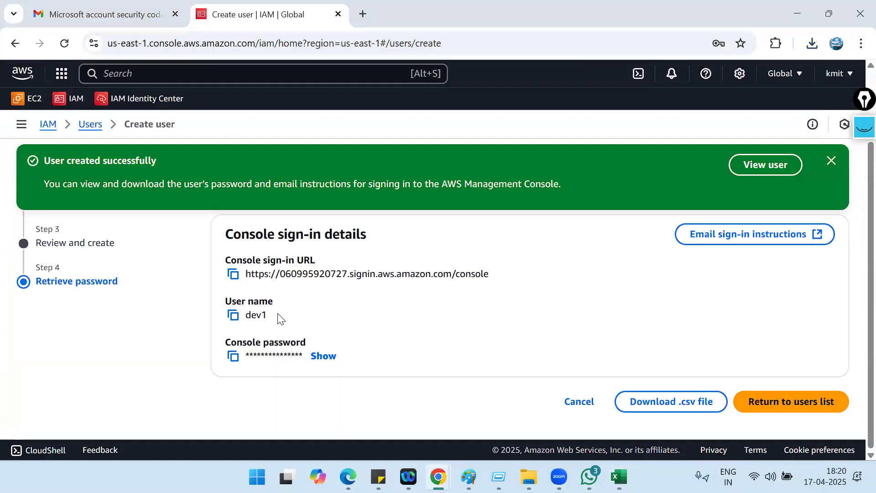
# - Sign in to the AWS console in the Incognito window as dev1, entering the copied password and showing it for checking
pyautogui.hotkey('alt', 'Tab')
pyautogui.hotkey('alt', 'Tab')
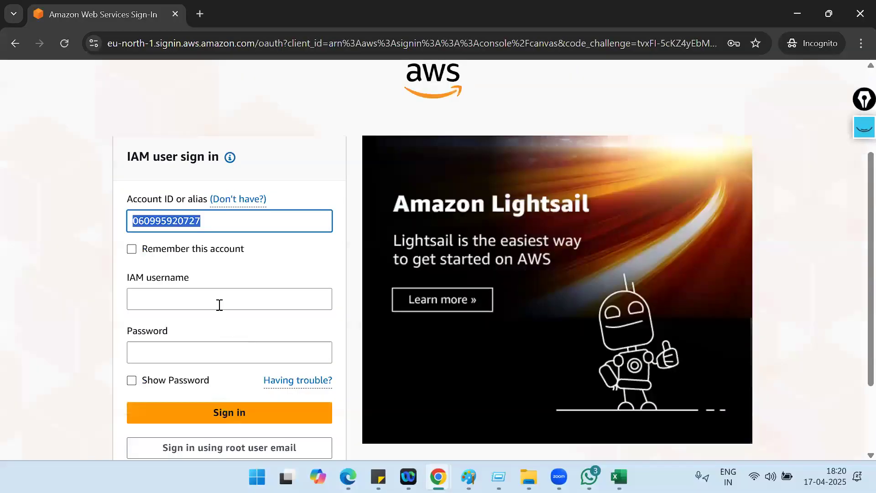
pyautogui.click(210, 294)
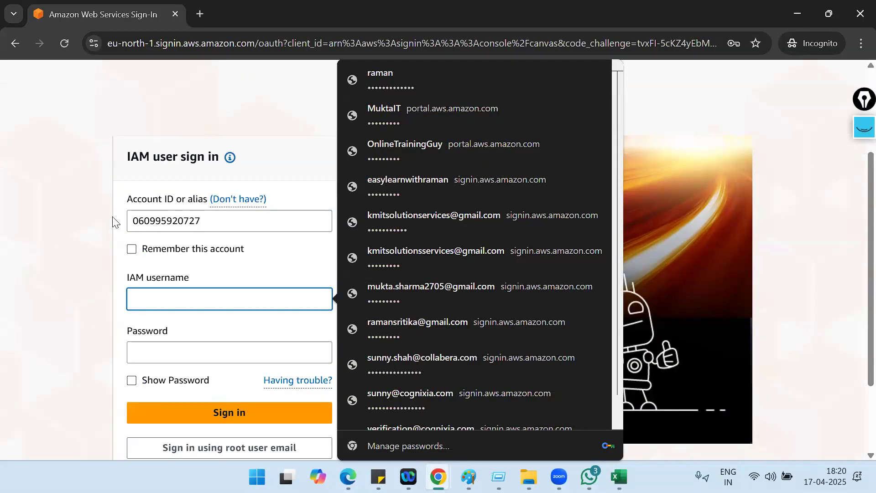
pyautogui.write('dev1')
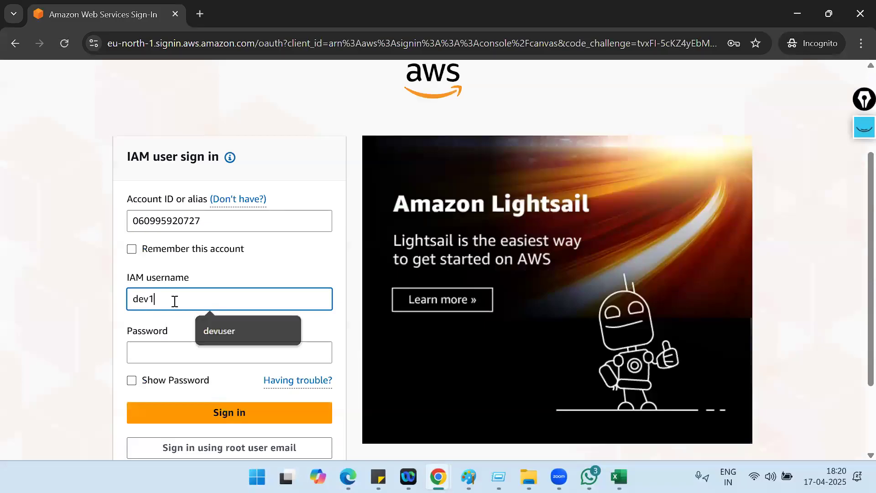
pyautogui.click(166, 347)
pyautogui.hotkey('ctrl', 'v')
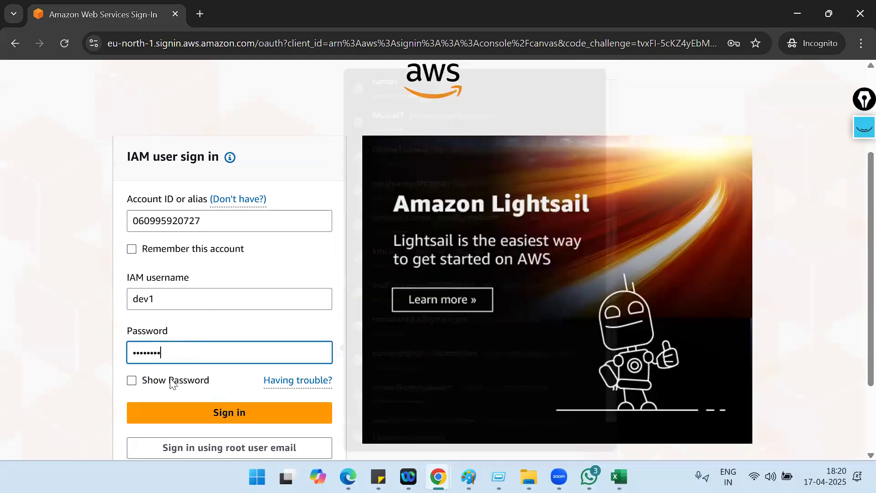
pyautogui.scroll(-1, 191, 379)
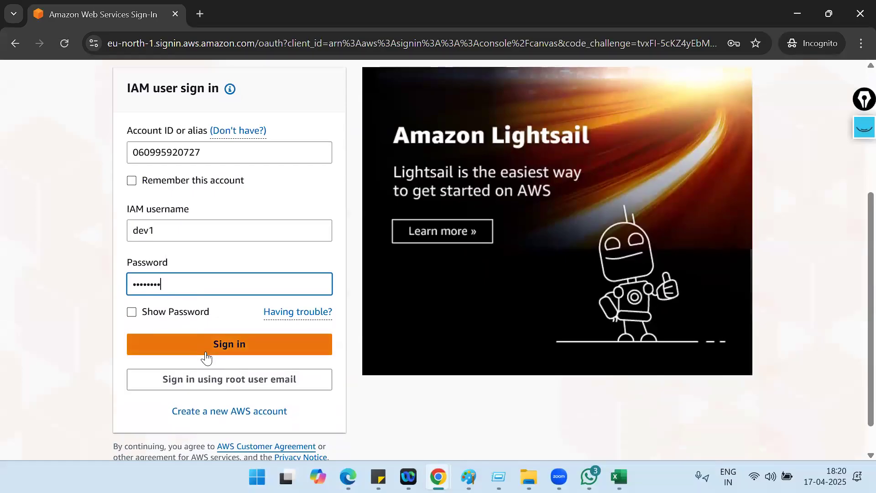
pyautogui.click(140, 314)
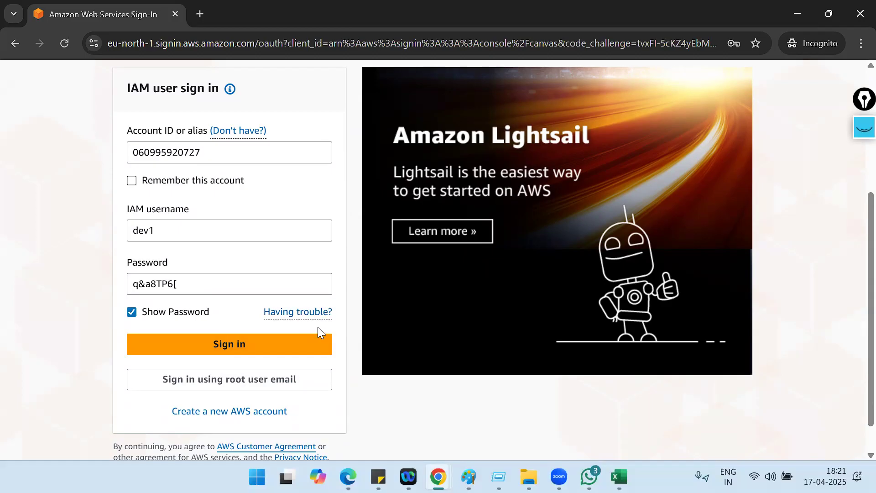
pyautogui.click(305, 351)
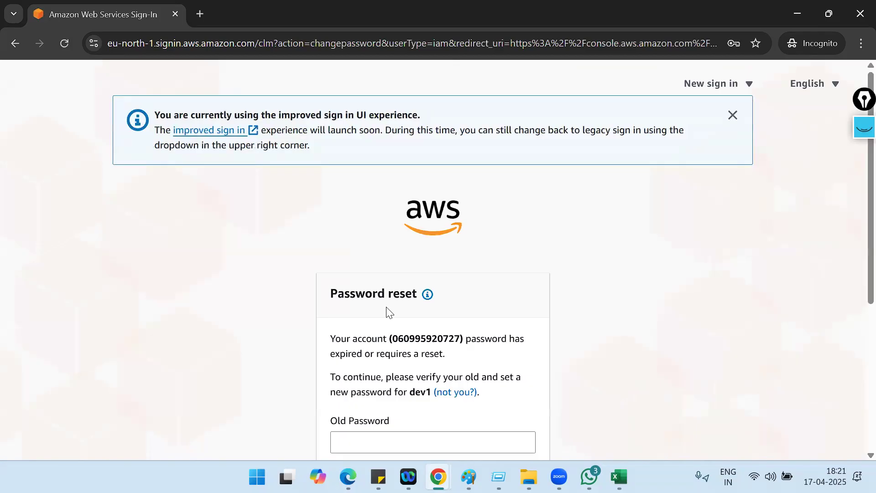
# - Reset dev1's password by entering the old password, then entering and confirming a new one, and check the outcome
pyautogui.scroll(-3, 383, 285)
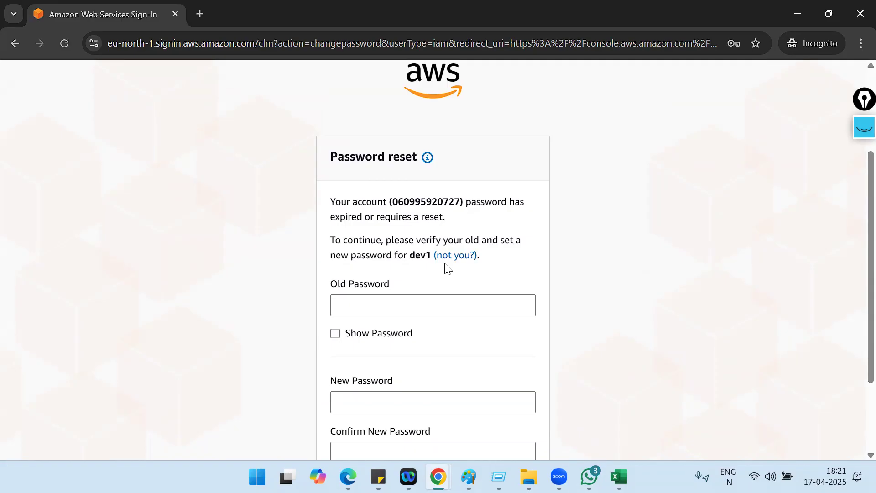
pyautogui.click(419, 314)
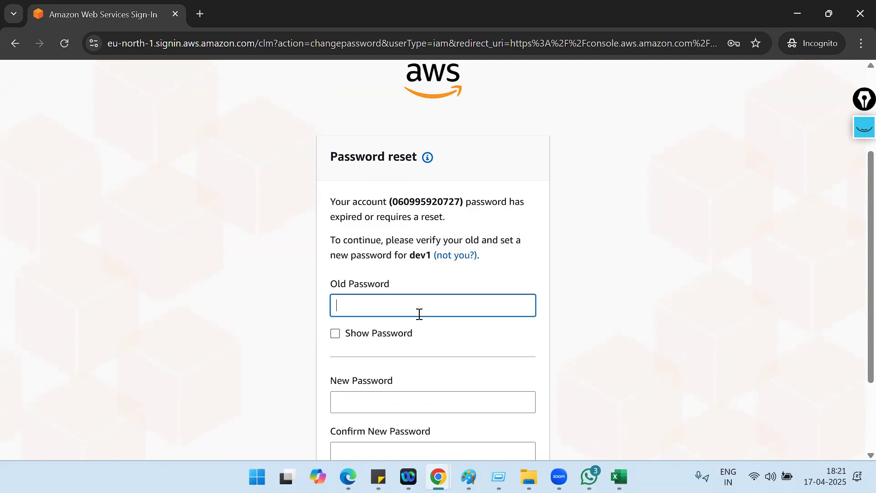
pyautogui.hotkey('ctrl', 'v')
pyautogui.scroll(-3, 412, 336)
pyautogui.click(404, 286)
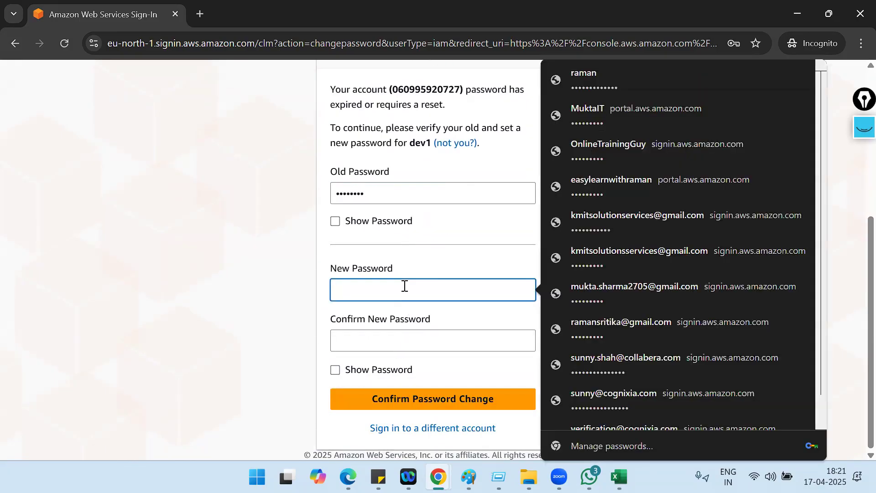
pyautogui.write('a')
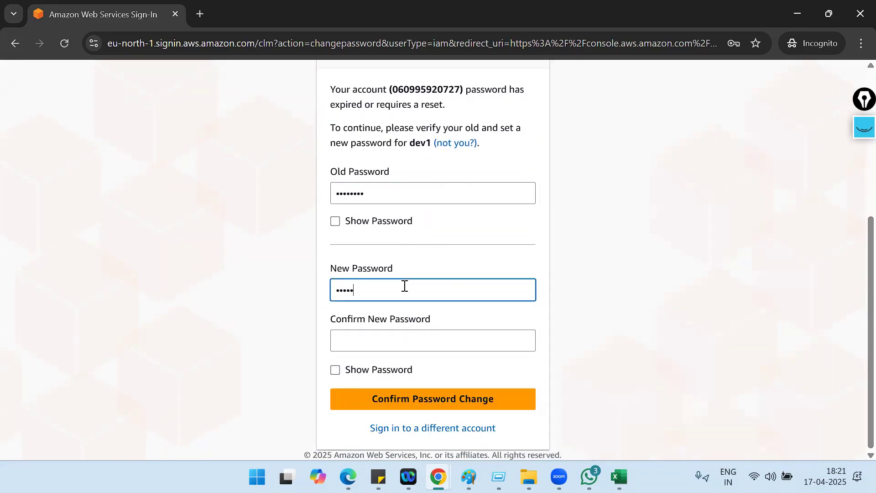
pyautogui.press('Tab')
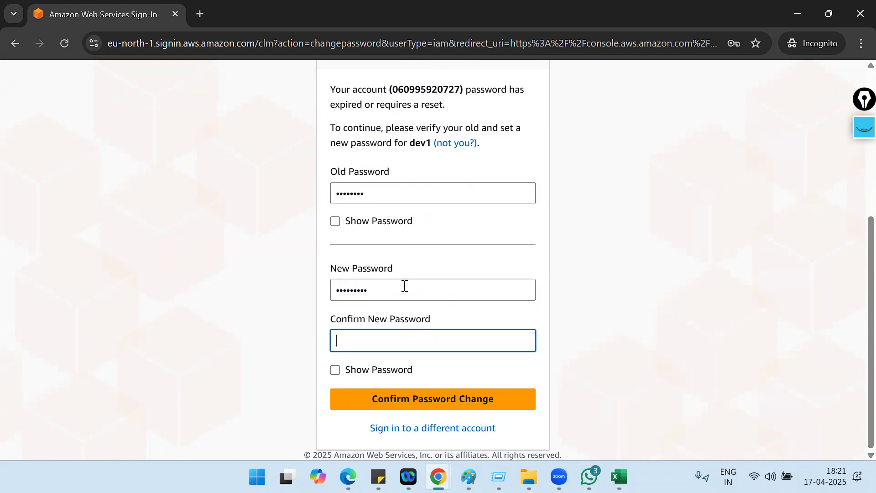
pyautogui.write('•••••••••')
pyautogui.moveTo(500, 371); pyautogui.dragTo(526, 370)
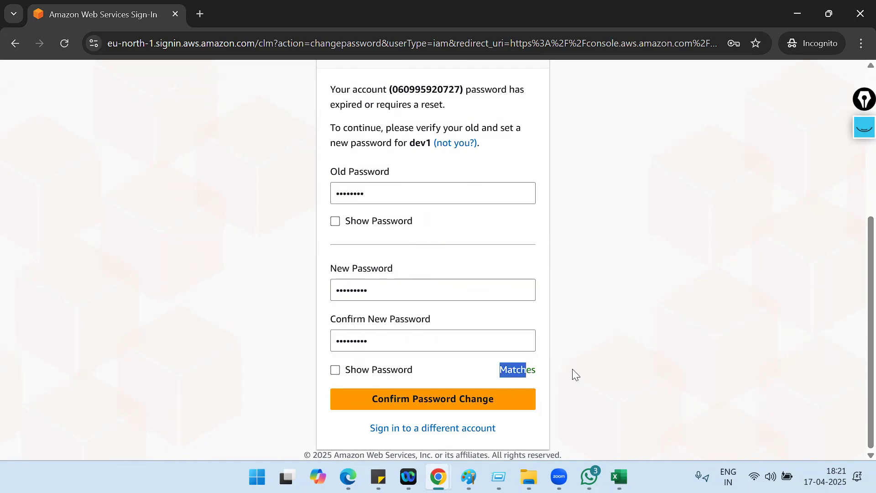
pyautogui.click(401, 403)
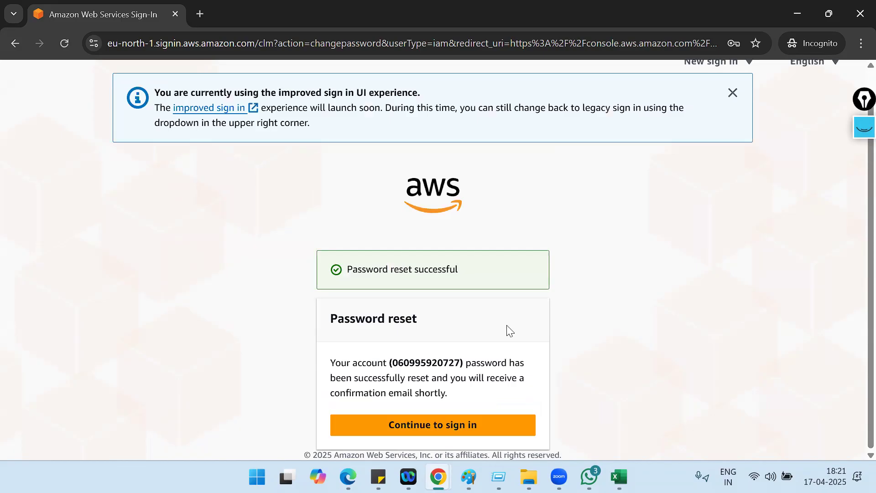
pyautogui.moveTo(351, 270); pyautogui.dragTo(460, 273)
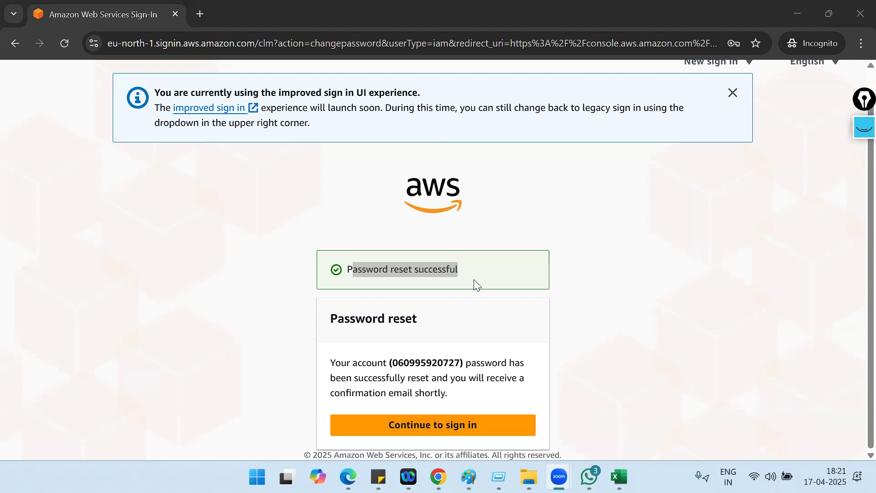
# - Continue to the console home as dev1 and dismiss the introductory tips for the service menu, resource search and Unified Settings
pyautogui.click(453, 429)
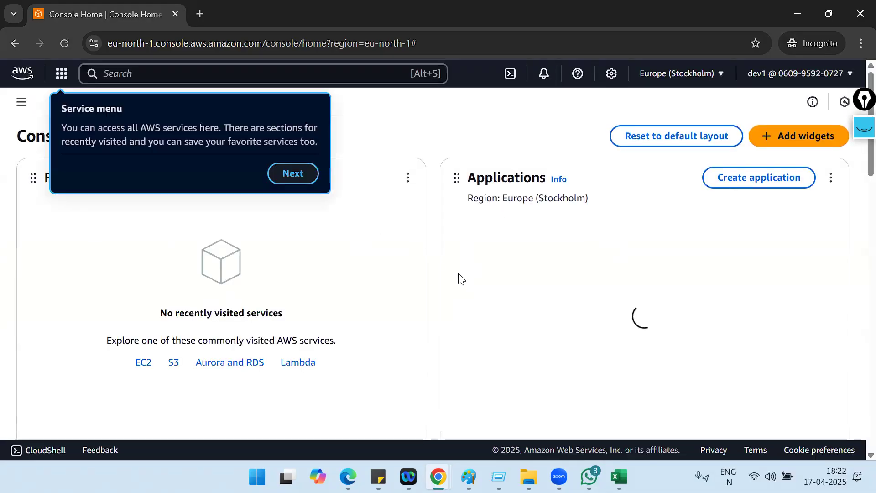
pyautogui.click(306, 178)
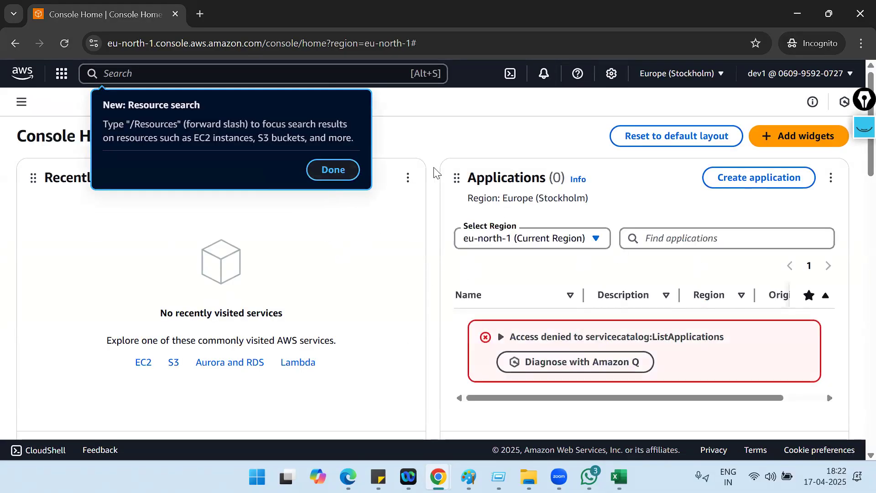
pyautogui.click(334, 173)
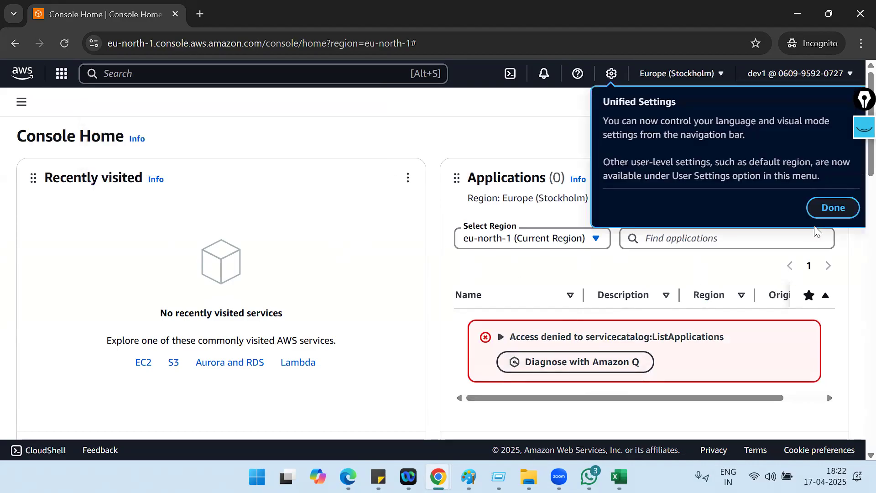
pyautogui.click(828, 222)
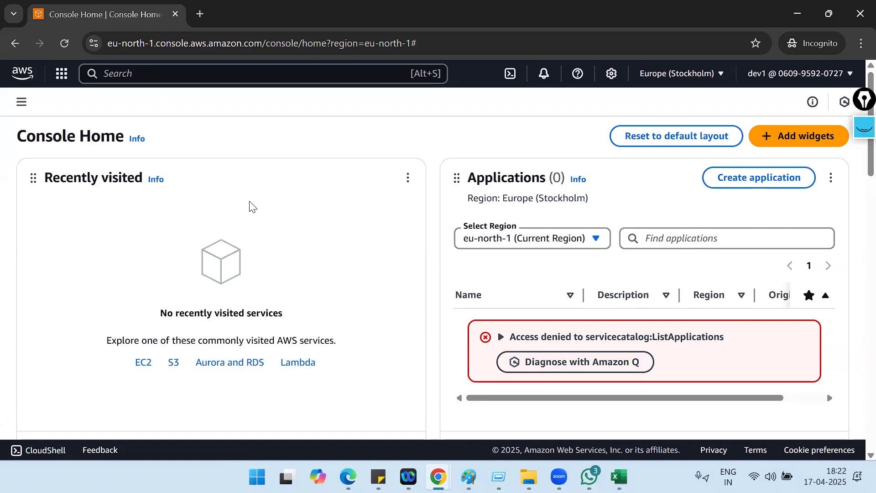
# - Search for ec2, open the EC2 Instances page as dev1 and examine whether the user is authorized to view instances
pyautogui.click(149, 72)
pyautogui.write('ec2')
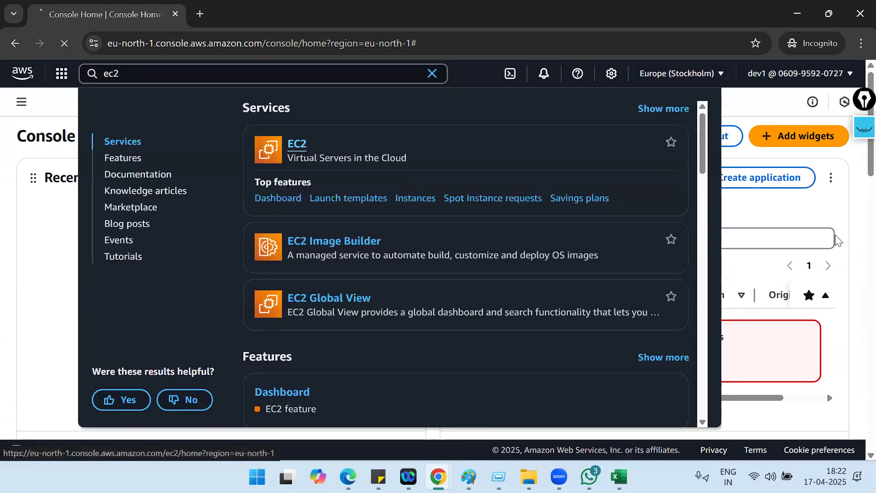
pyautogui.click(300, 149)
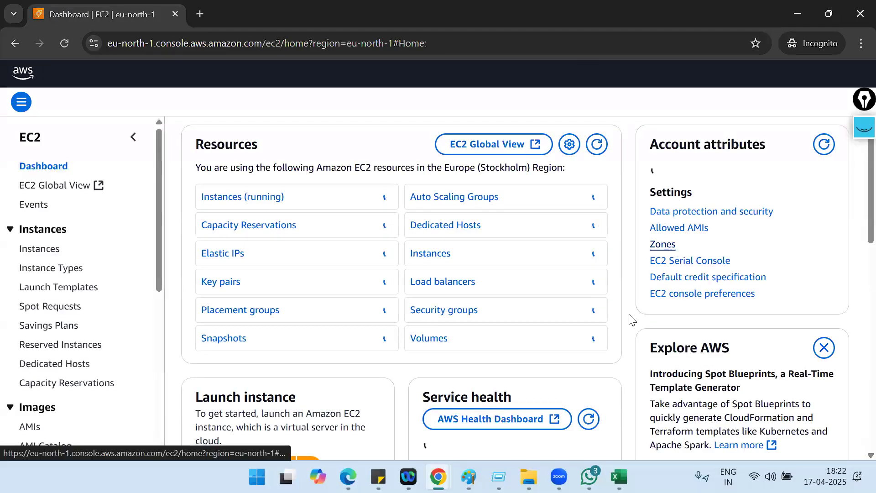
pyautogui.click(35, 252)
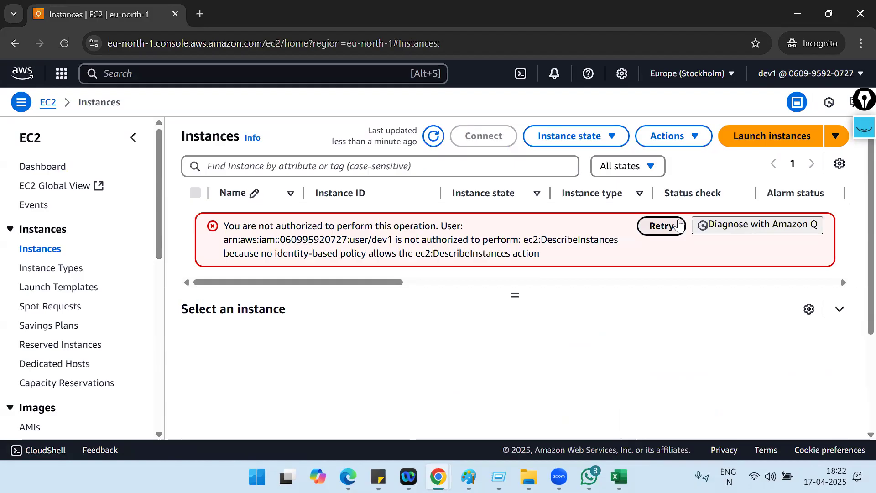
pyautogui.moveTo(245, 229); pyautogui.dragTo(394, 226)
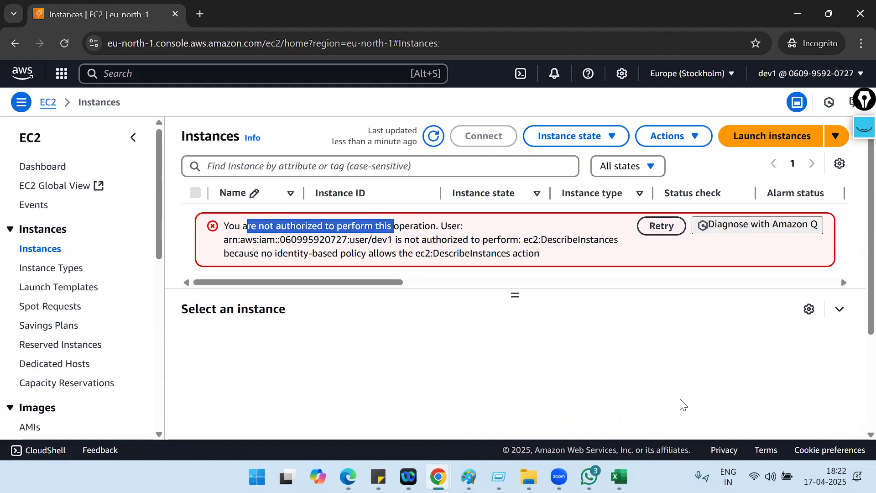
# - Switch to the administrator's Chrome window, open dev1 from the IAM users list and review the attached permissions policies
pyautogui.hotkey('alt', 'Tab')
pyautogui.hotkey('alt', 'Tab')
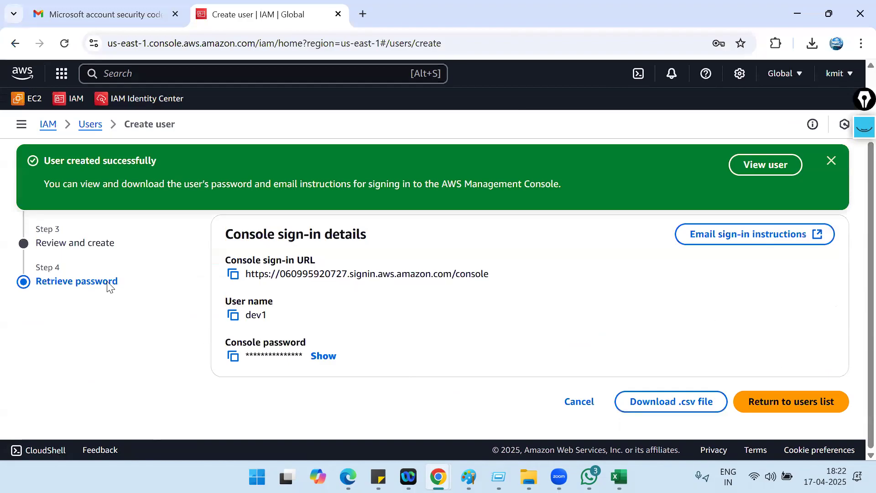
pyautogui.click(91, 127)
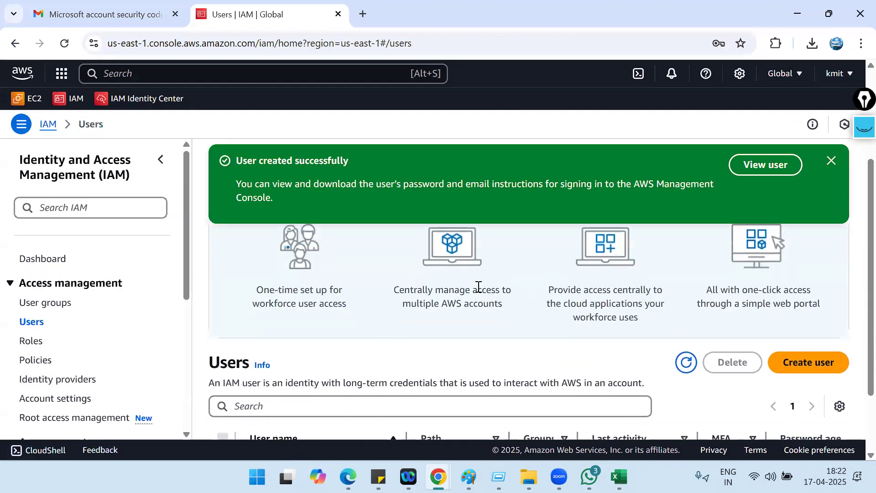
pyautogui.scroll(-2, 404, 323)
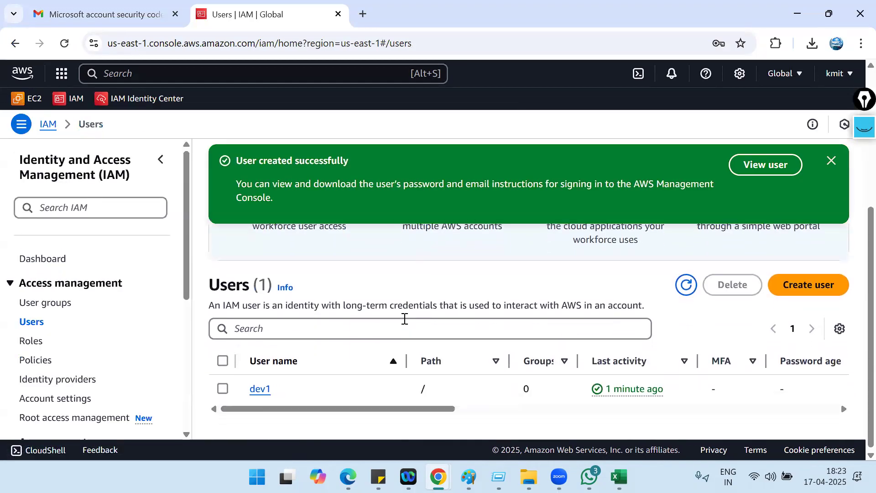
pyautogui.click(223, 387)
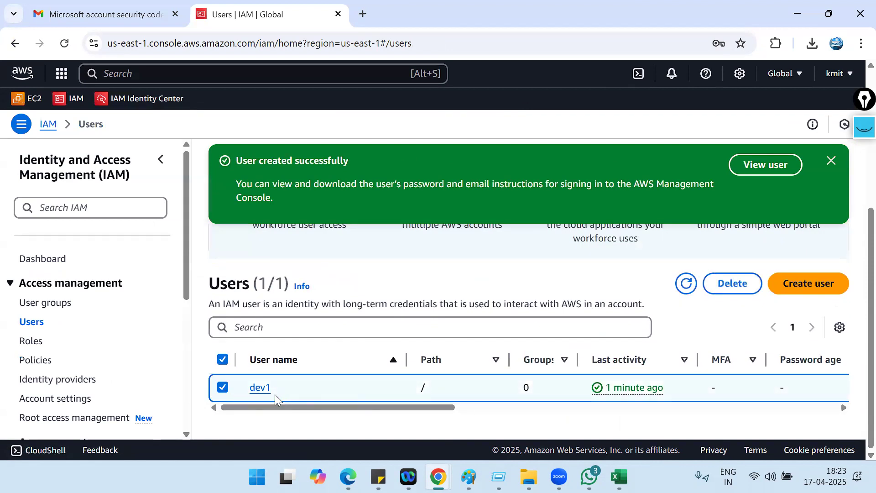
pyautogui.click(384, 389)
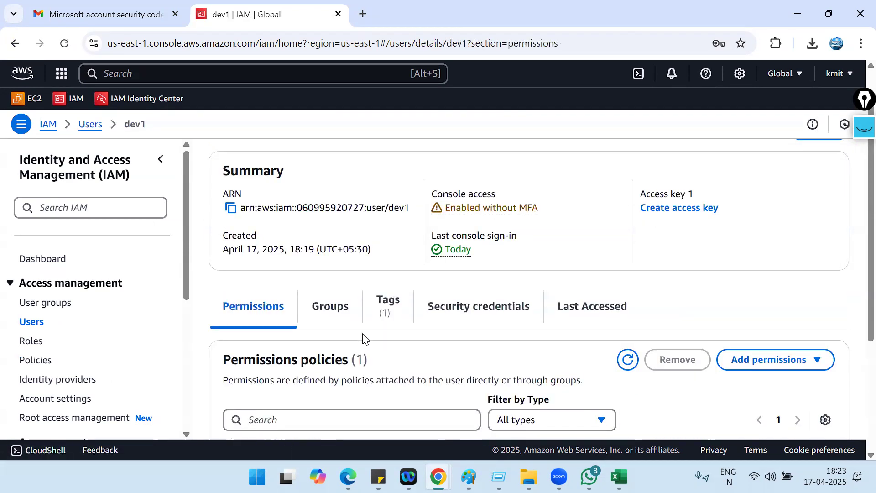
pyautogui.scroll(-3, 440, 332)
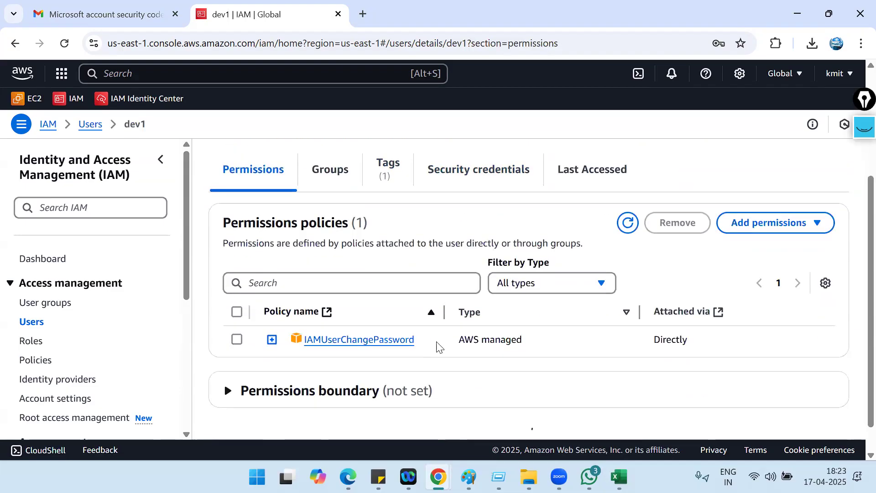
# - Add the user dev1 to DevGroup from the user's group membership settings
pyautogui.scroll(2, 437, 347)
pyautogui.click(321, 242)
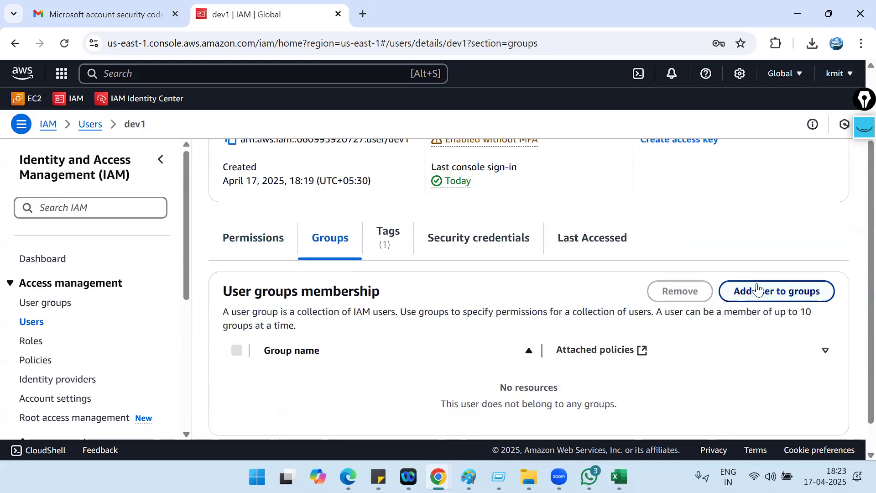
pyautogui.click(770, 303)
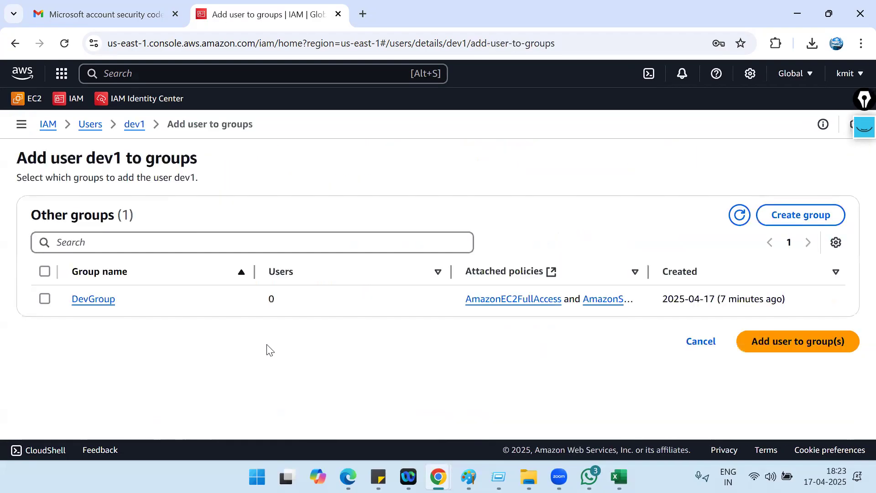
pyautogui.click(44, 299)
pyautogui.click(806, 342)
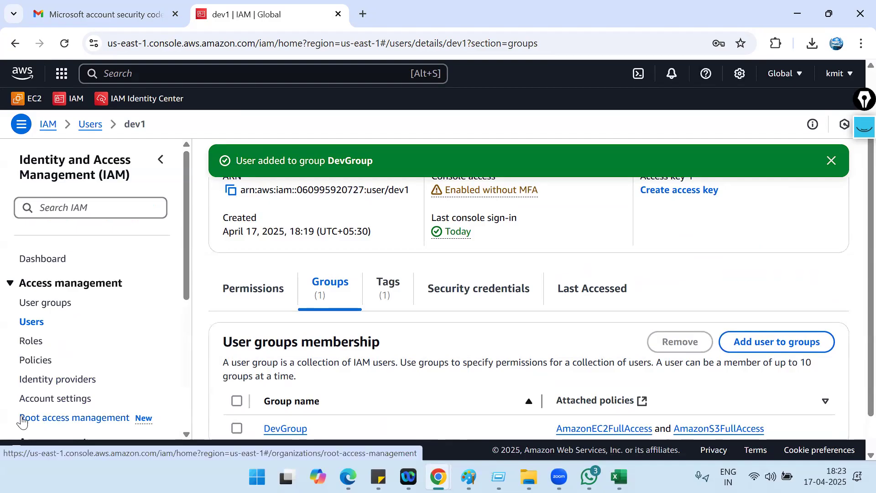
# - Return to dev1's Incognito window, reload the EC2 Instances page to check access, and open the form for launching an instance
pyautogui.hotkey('alt', 'Tab')
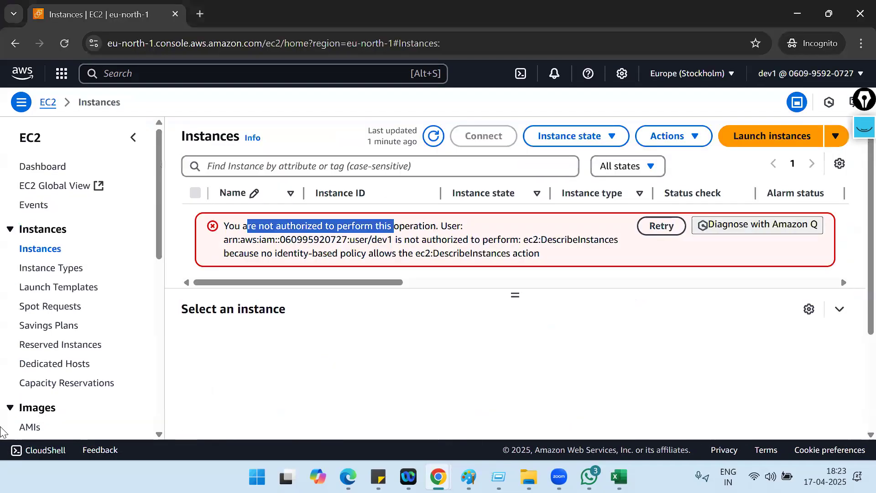
pyautogui.click(59, 46)
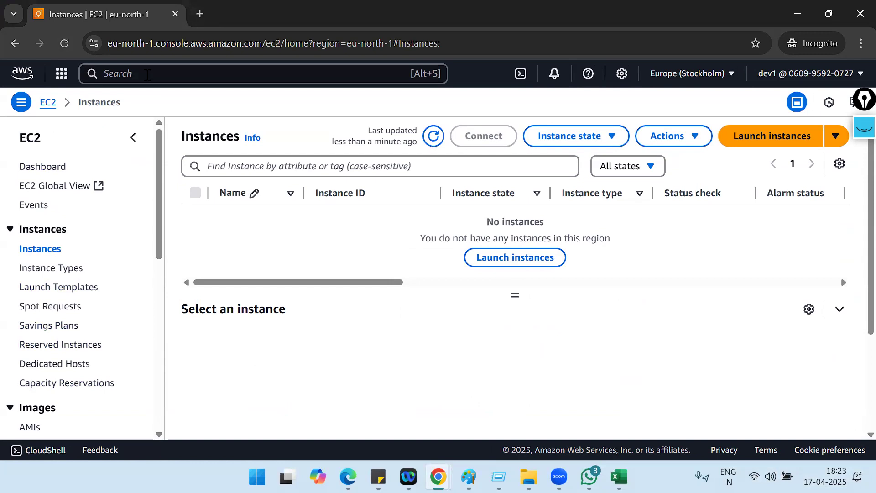
pyautogui.click(788, 145)
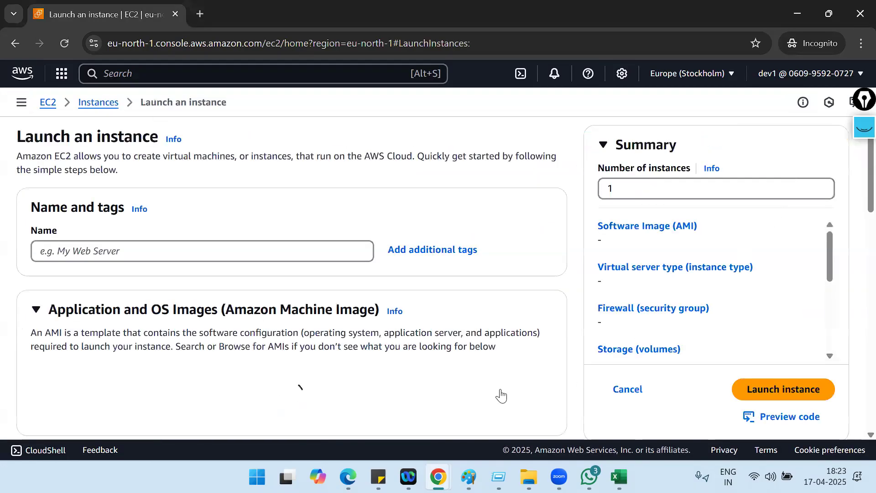
# - Switch the console region for the instance launch to United States (N. Virginia)
pyautogui.scroll(-3, 278, 345)
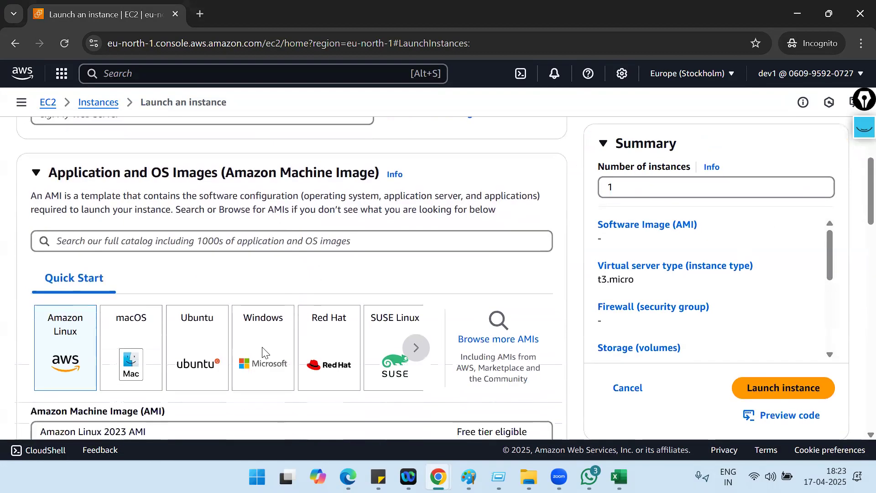
pyautogui.scroll(-10, 183, 370)
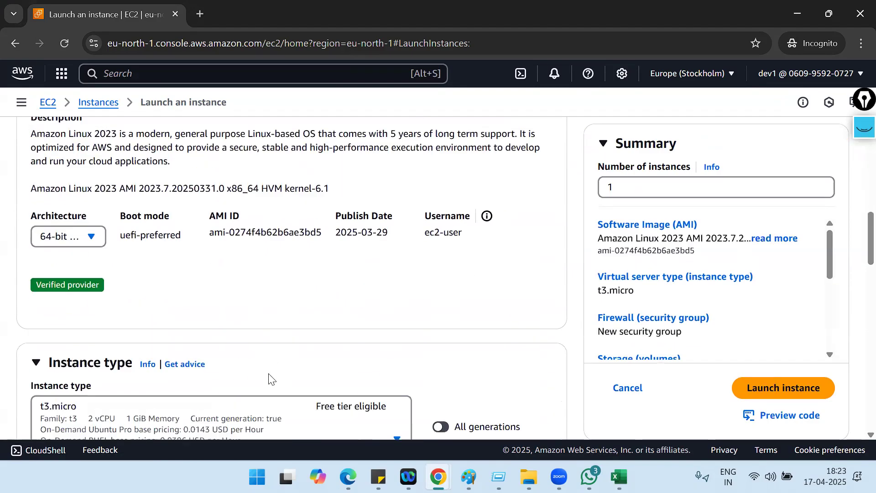
pyautogui.click(729, 74)
pyautogui.click(630, 129)
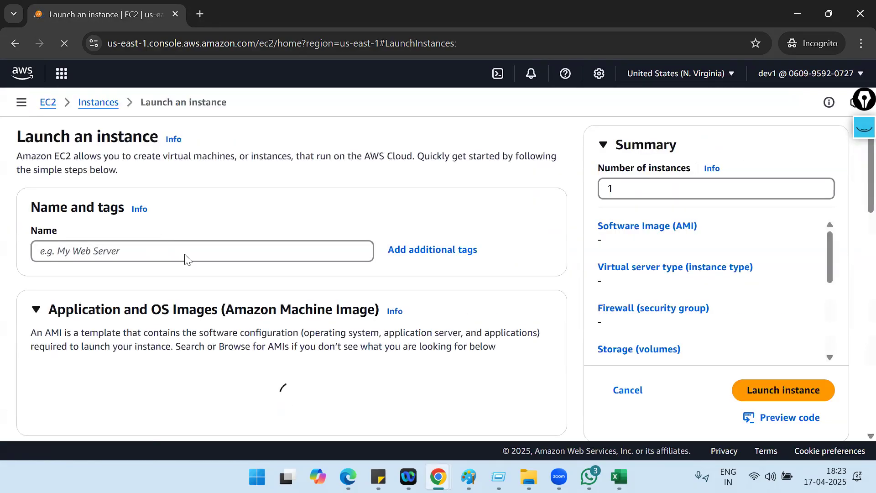
# - Leave the instance name empty and select the existing key pair kmit for login
pyautogui.click(141, 253)
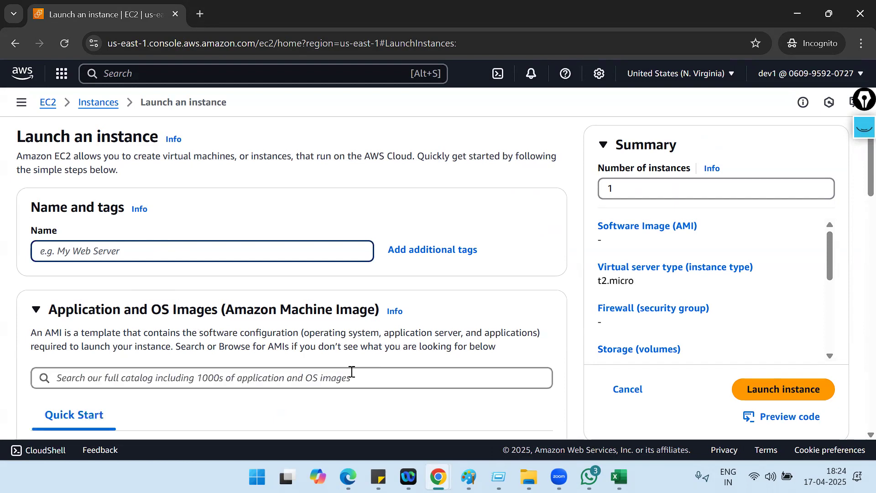
pyautogui.scroll(-10, 479, 342)
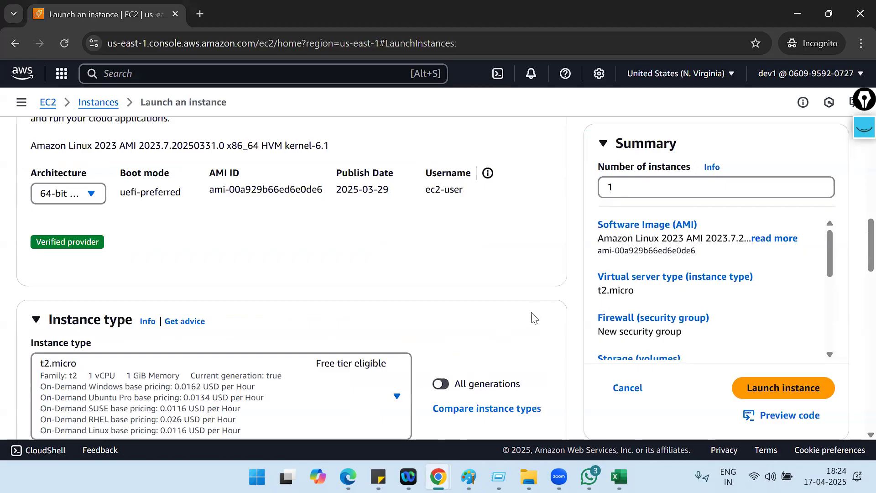
pyautogui.scroll(-5, 529, 328)
pyautogui.scroll(-3, 528, 337)
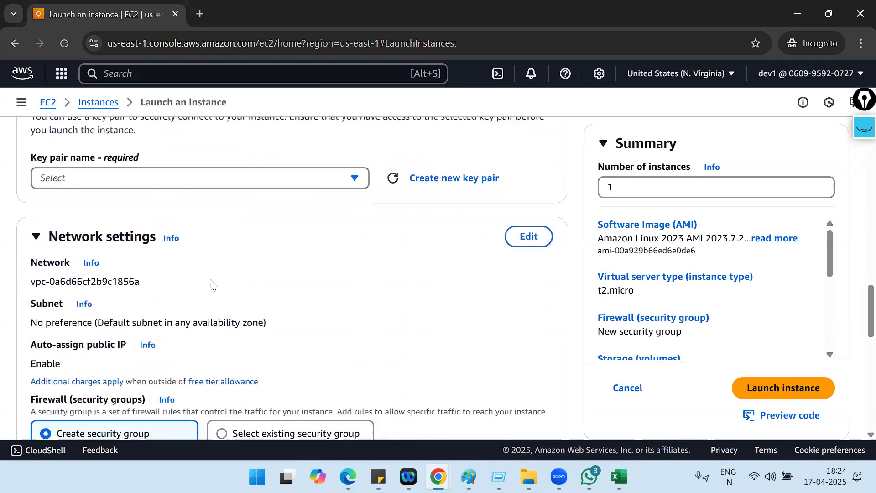
pyautogui.click(323, 184)
pyautogui.click(142, 251)
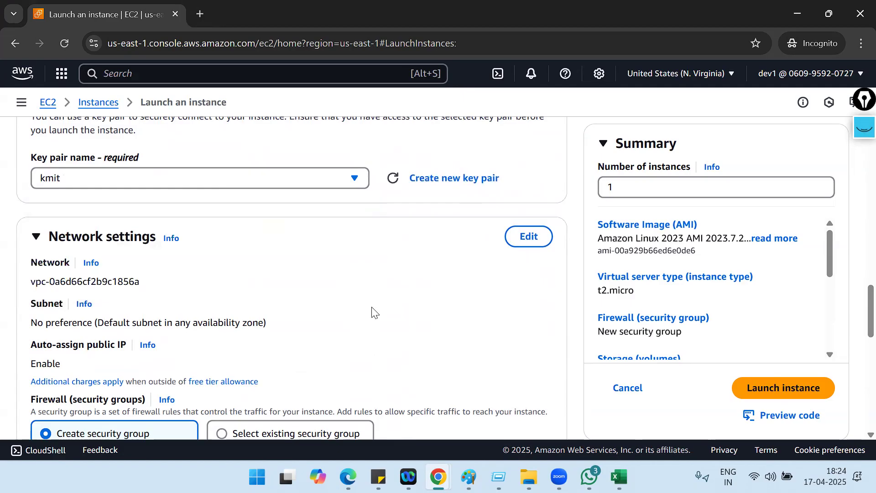
# - Use an existing security group for the instance's firewall and choose All-Traffic
pyautogui.scroll(-5, 372, 312)
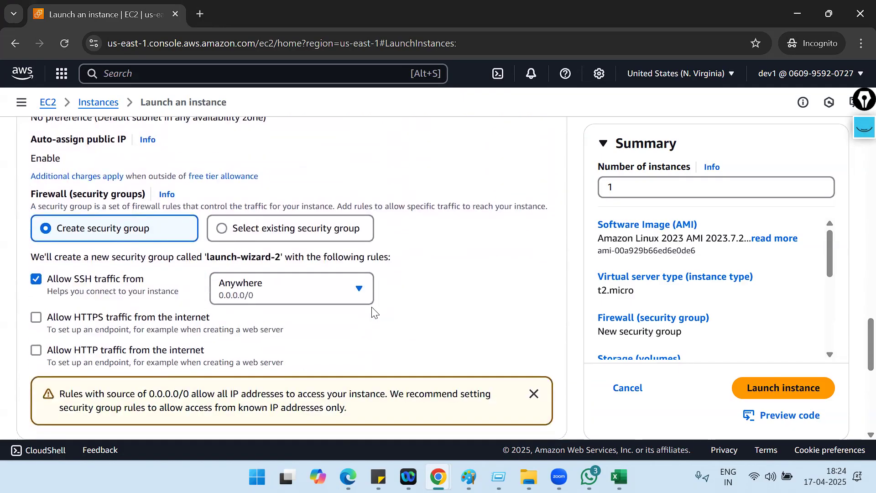
pyautogui.click(223, 230)
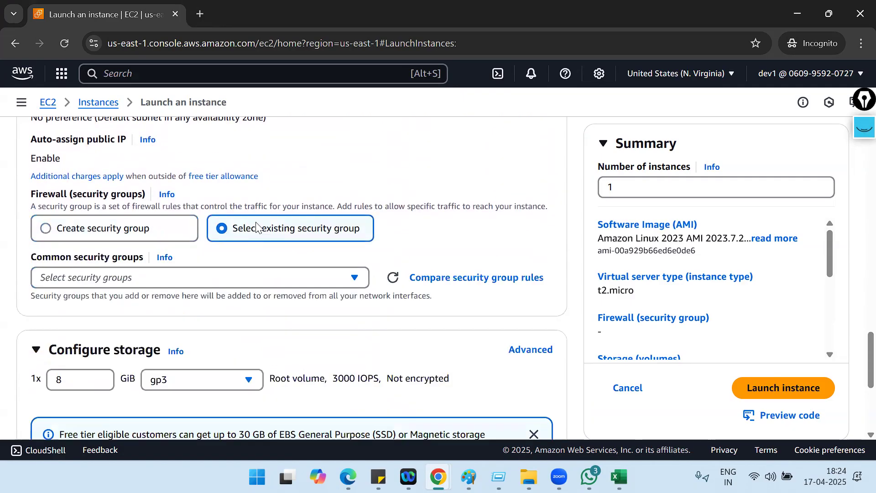
pyautogui.click(145, 276)
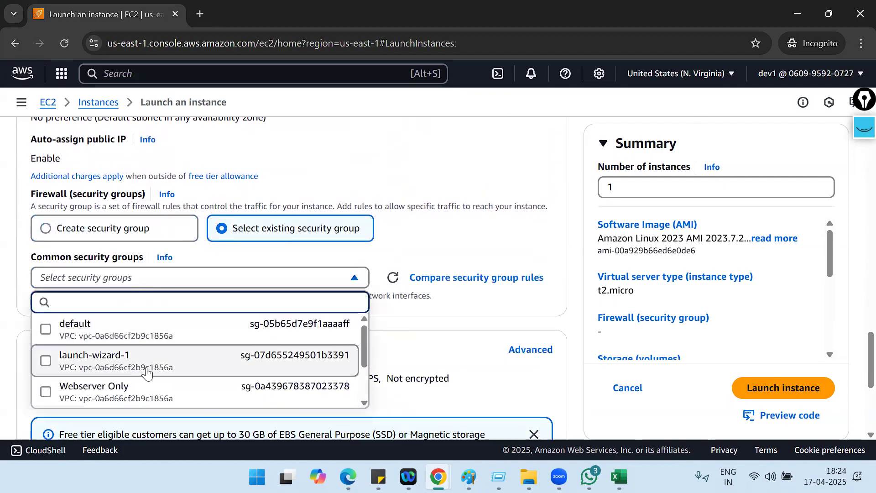
pyautogui.scroll(-3, 149, 378)
pyautogui.click(107, 391)
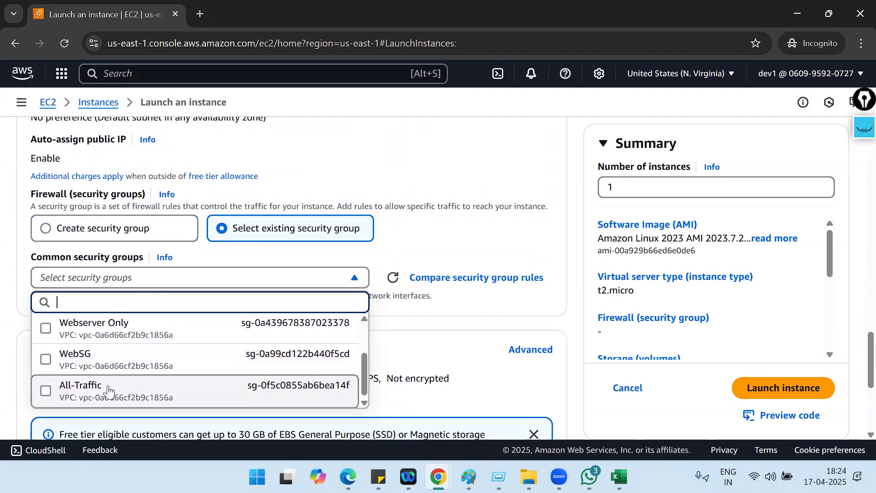
pyautogui.click(688, 363)
# - Launch the t2.micro Amazon Linux instance with the remaining settings at their defaults
pyautogui.scroll(-1, 490, 357)
pyautogui.scroll(-4, 416, 391)
pyautogui.click(801, 387)
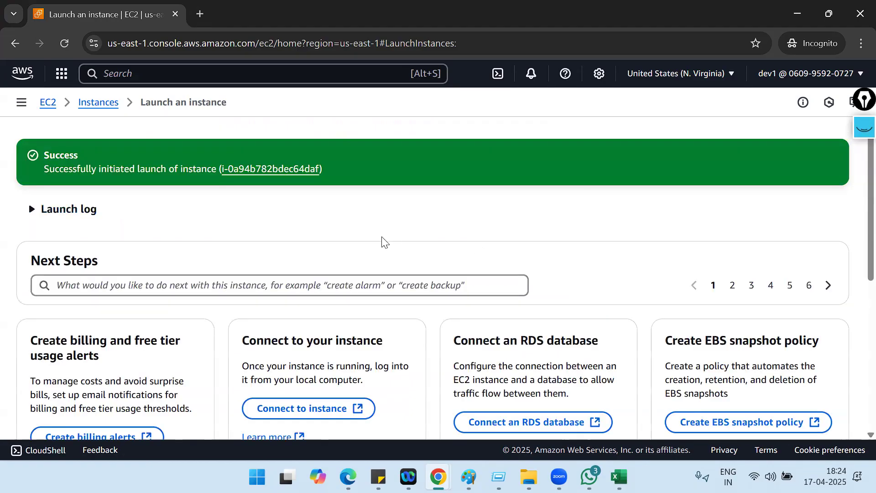
# - Open the Instances list, select the newly launched t2.micro instance and terminate it
pyautogui.click(99, 103)
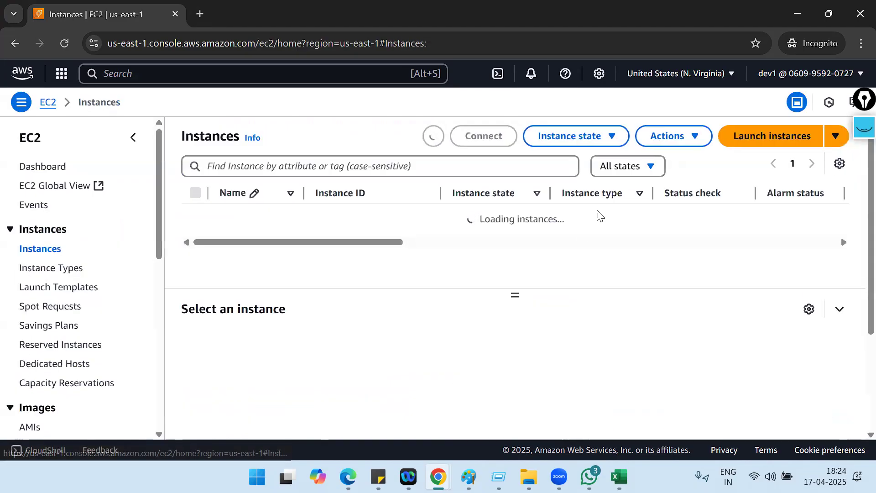
pyautogui.click(195, 215)
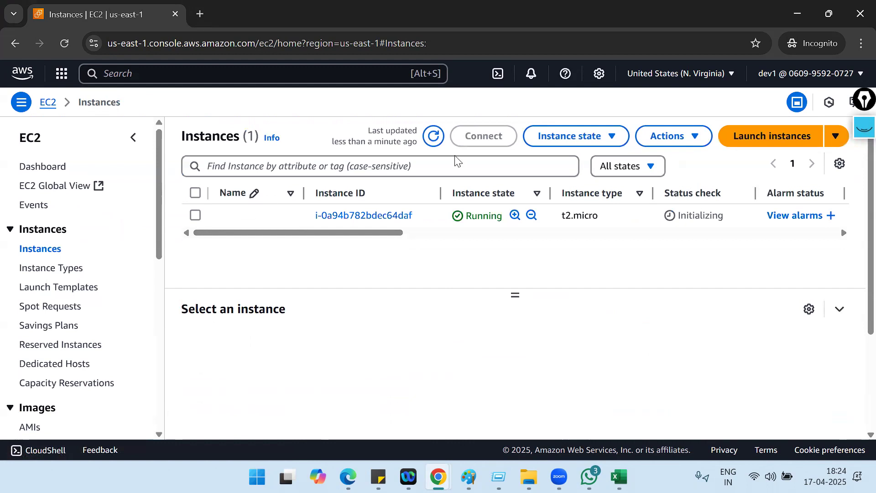
pyautogui.click(603, 134)
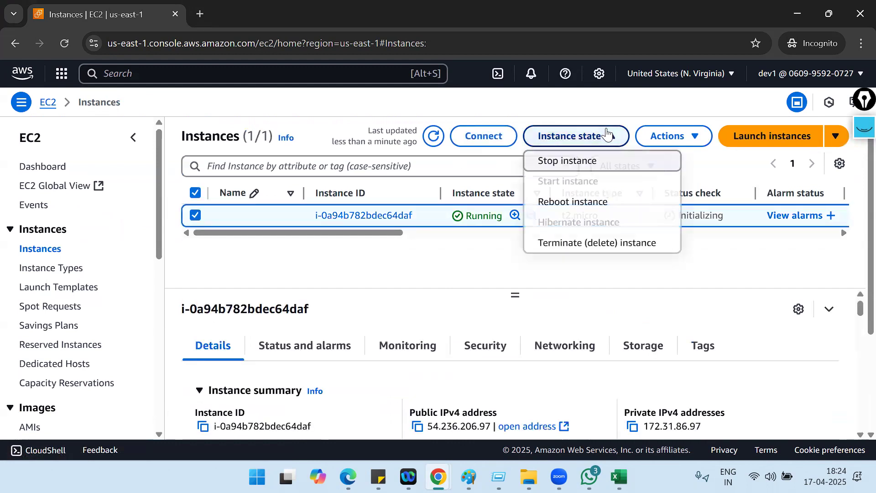
pyautogui.click(583, 243)
pyautogui.click(746, 382)
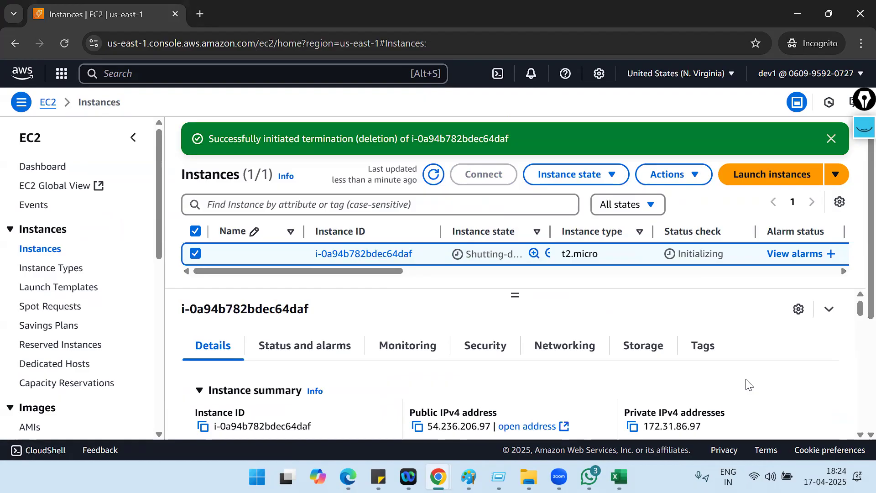
# - Review the group and user plan in Paint, and examine dev1's group membership in the administrator's Chrome window
pyautogui.click(637, 460)
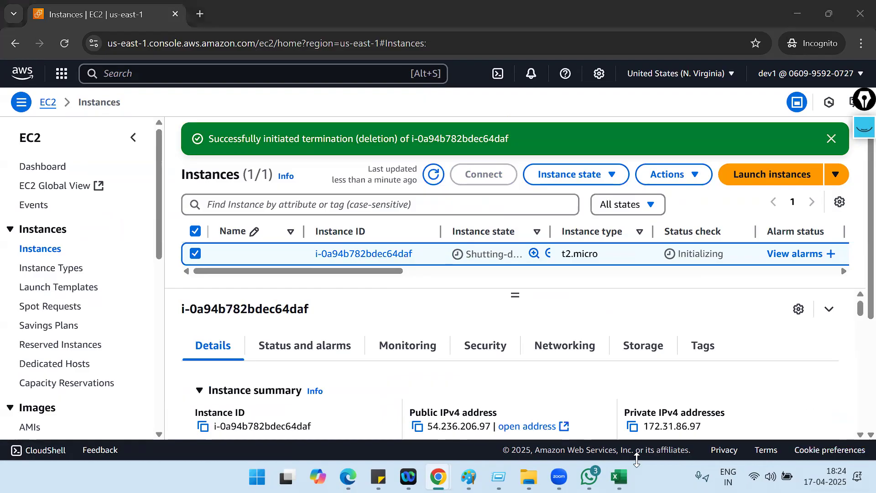
pyautogui.hotkey('alt', 'Tab')
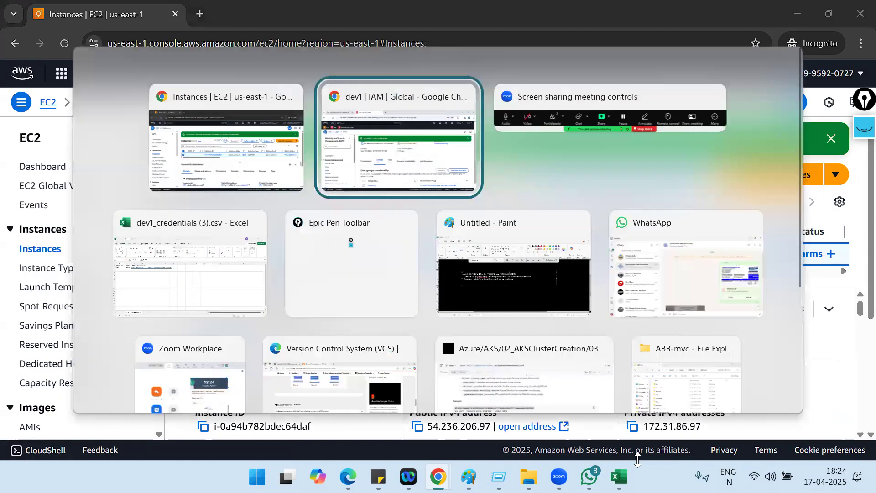
pyautogui.click(530, 280)
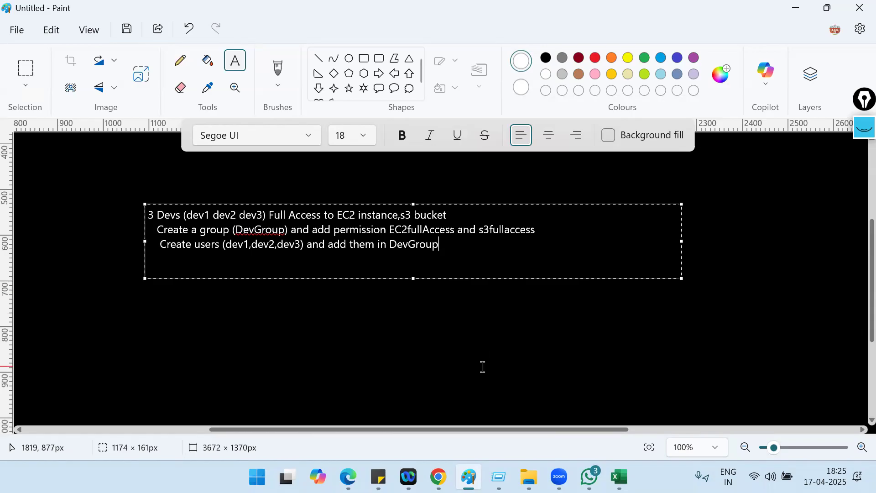
pyautogui.hotkey('alt', 'Tab')
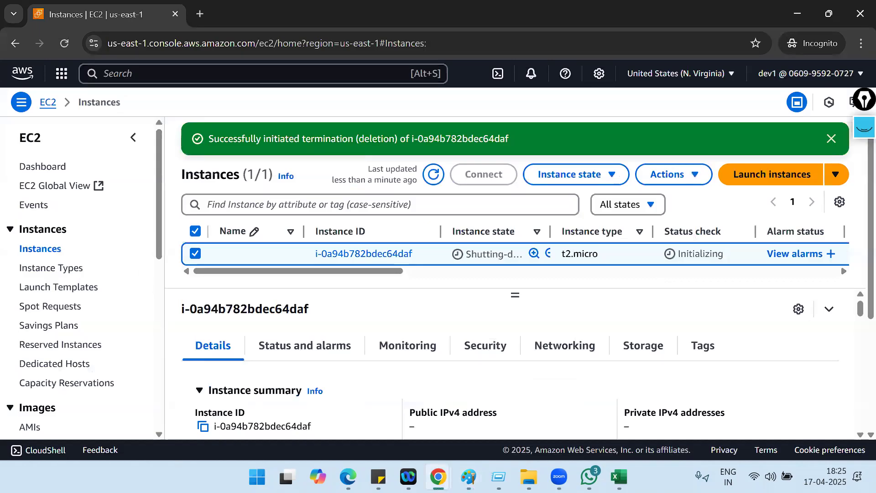
pyautogui.hotkey('alt', 'Tab')
pyautogui.hotkey('alt', 'Tab')
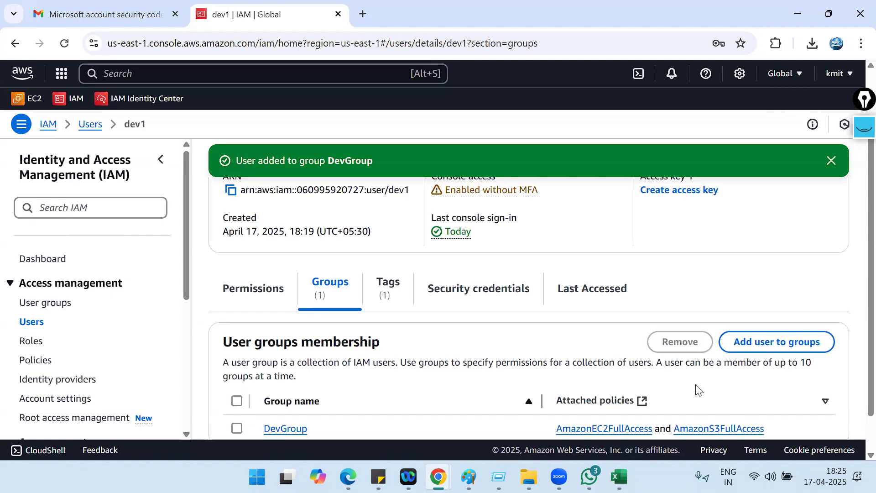
# - Return to Paint and add the line "1 Test user" below the DevGroup notes
pyautogui.hotkey('alt', 'Tab')
pyautogui.hotkey('alt', 'Tab')
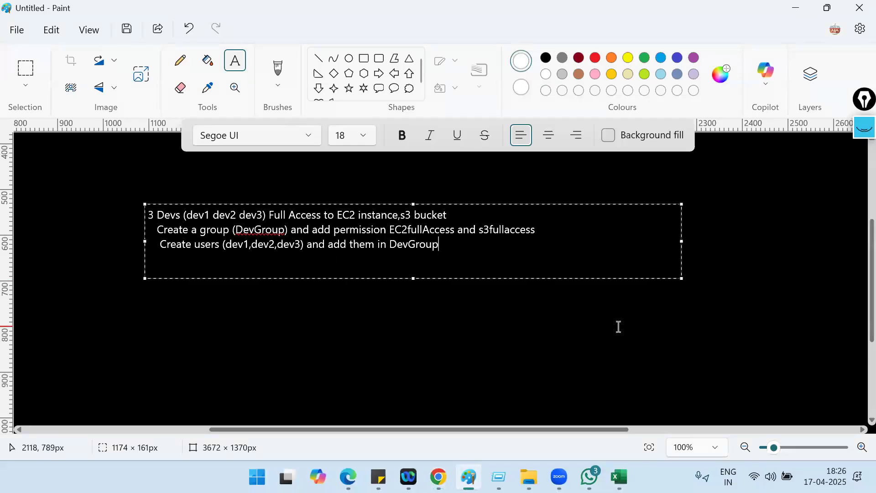
pyautogui.press('Return')
pyautogui.write('1 R')
pyautogui.press('BackSpace')
pyautogui.write('Test')
pyautogui.write(' user ')
# - Add the indented note "Create a group (TestGroup) and they must have EC2 ReadOnly Access and S3 ReadOnly Access"
pyautogui.write('    Create ')
pyautogui.write('a group ')
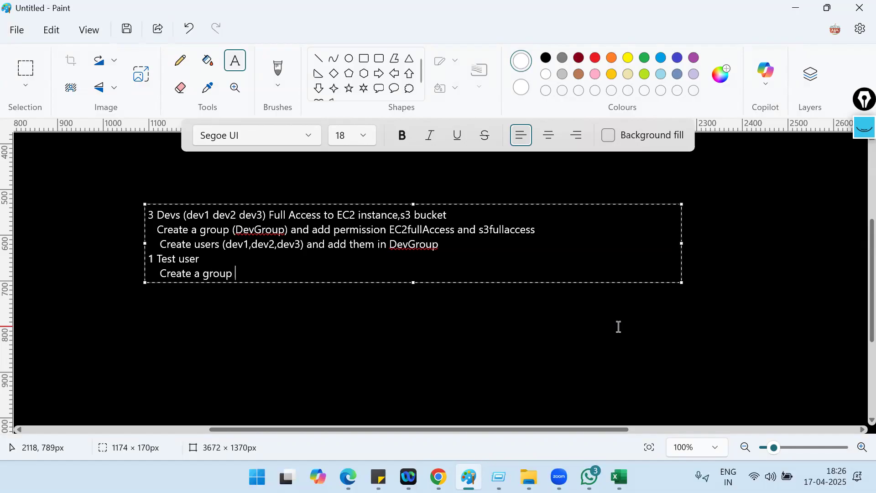
pyautogui.write('(TestGroup)')
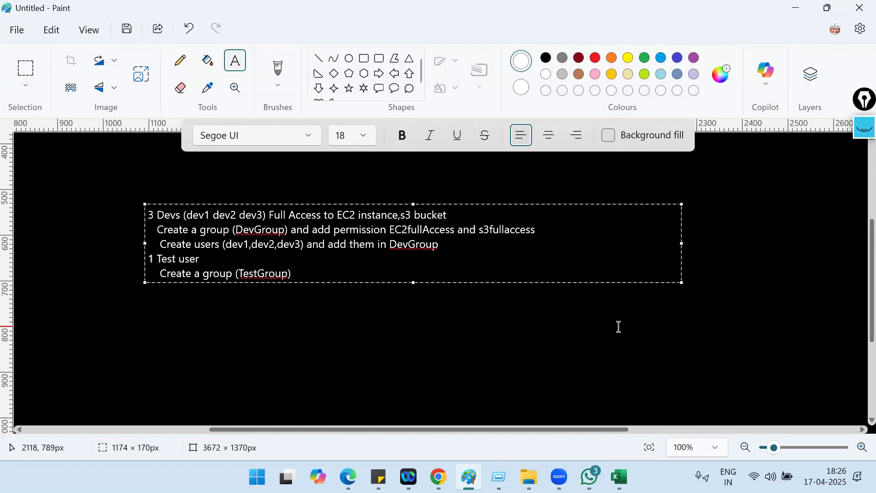
pyautogui.write(' and they must have')
pyautogui.write('E')
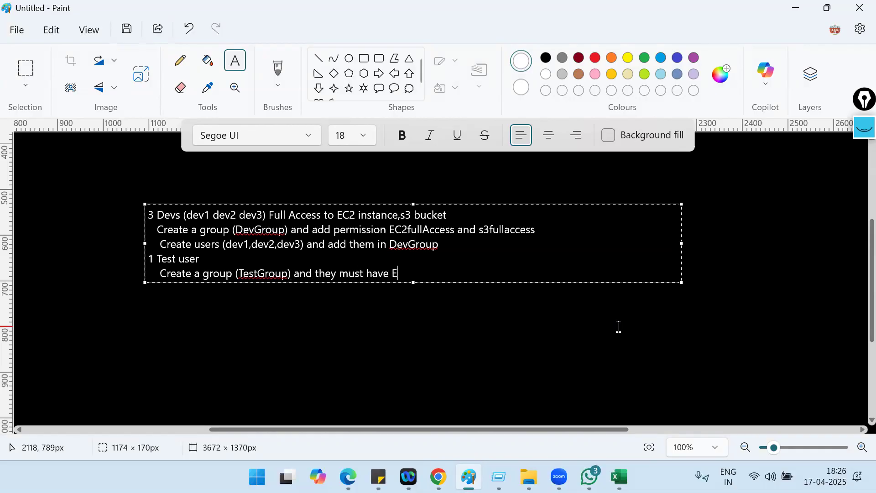
pyautogui.write('C2 ReadOnly Acce')
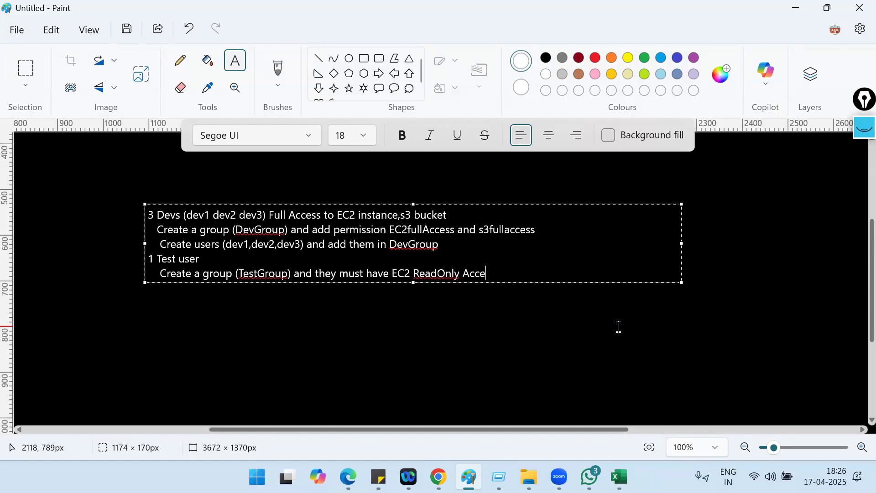
pyautogui.write('ss and S3 ReadOnl')
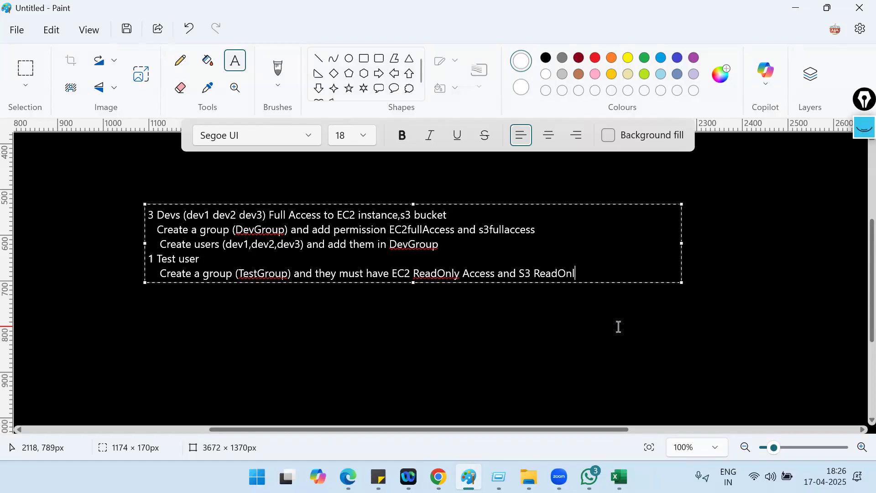
pyautogui.write('y Access')
pyautogui.press('Return')
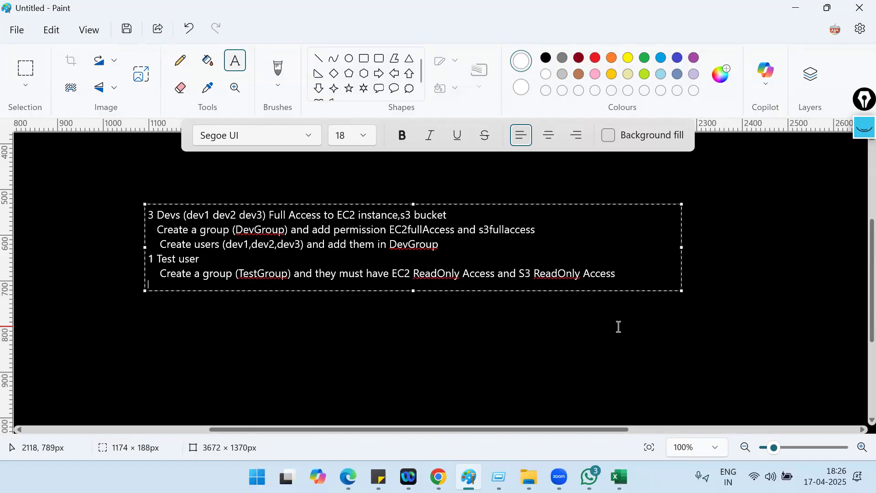
# - Add the indented note "Create a user (test1) and add it to TestGroup" on the following line
pyautogui.write('Create a user')
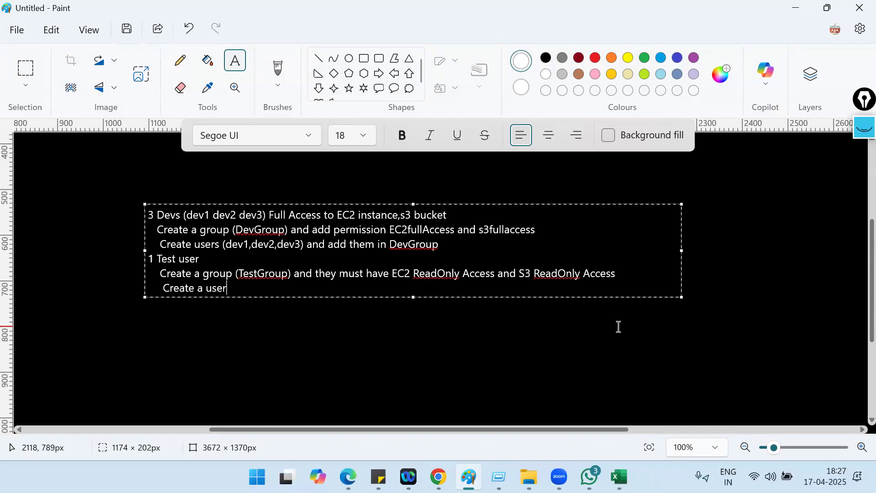
pyautogui.write(' (test1) and add t')
pyautogui.press('BackSpace')
pyautogui.write('it to ')
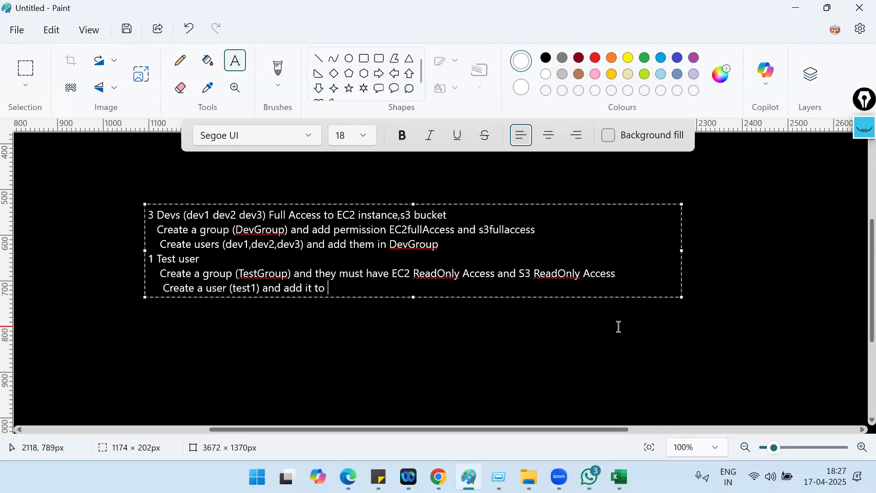
pyautogui.write('TestGroup')
pyautogui.press('Return')
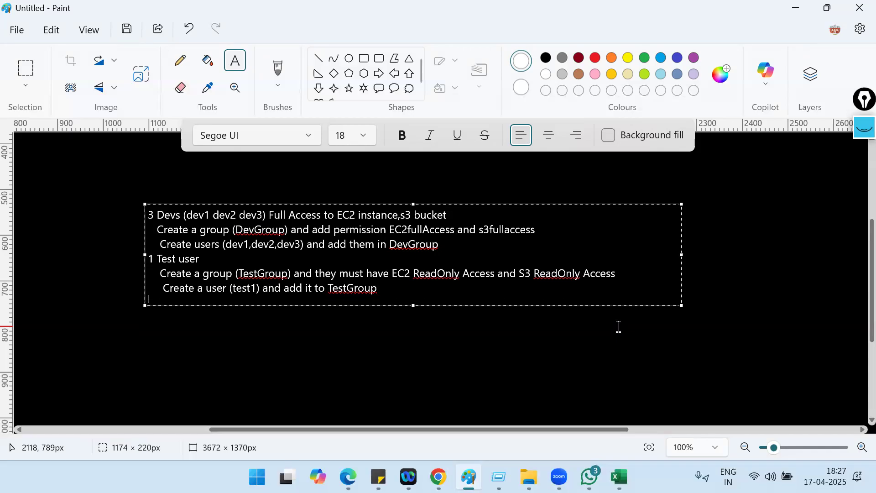
# - Add the line "1 Operation(op1,op2)" below the TestGroup notes
pyautogui.write('1 O')
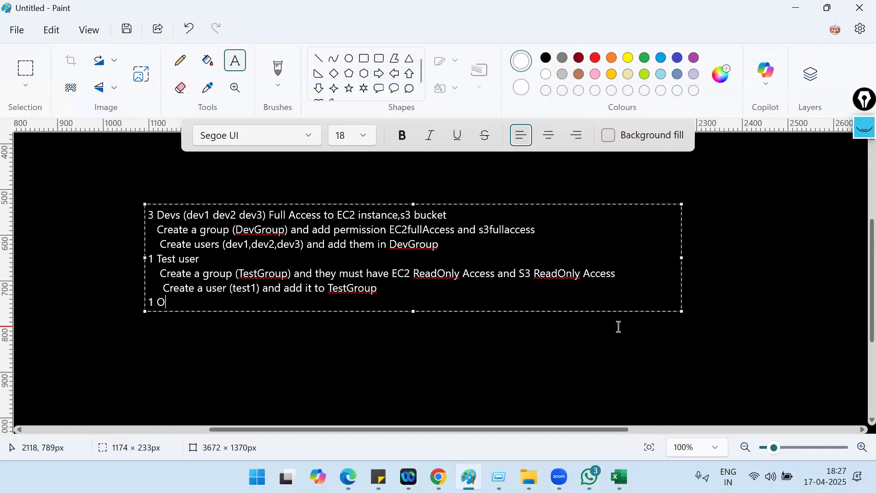
pyautogui.write('peration')
pyautogui.write('(op1,op2)')
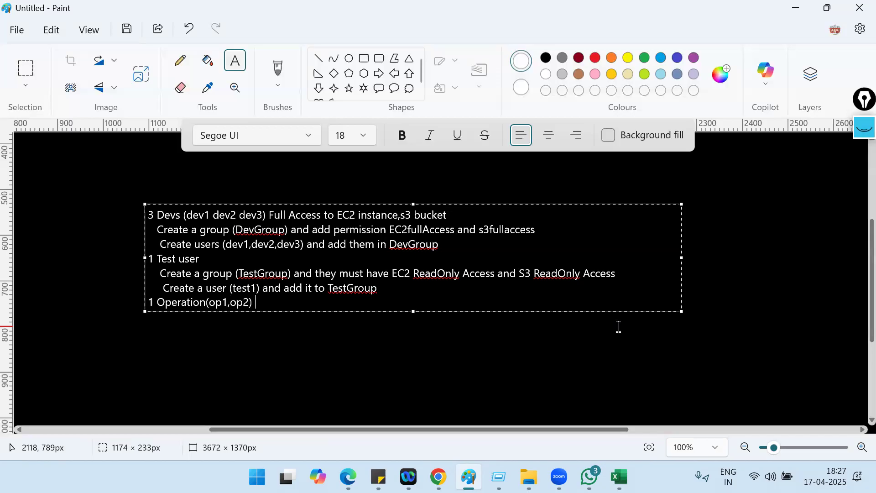
pyautogui.write(' Co')
pyautogui.press('BackSpace')
pyautogui.press('BackSpace')
pyautogui.press('Return')
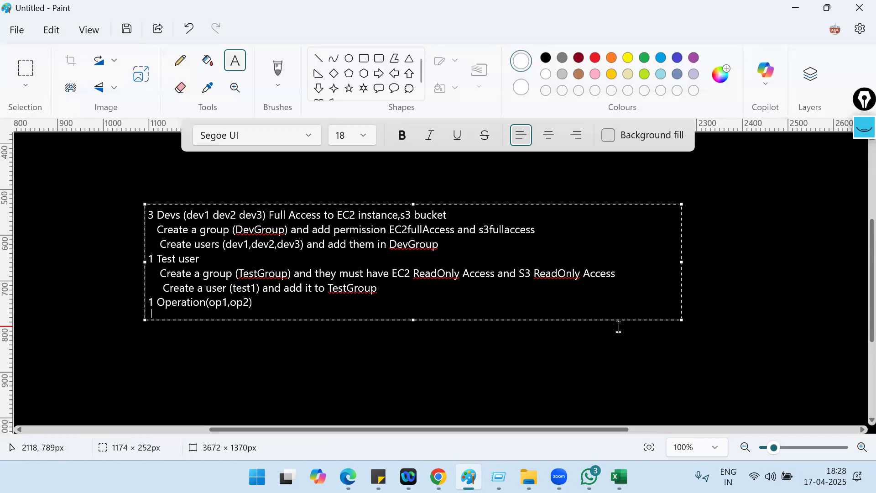
# - Add the indented note "Full EC2 FullAccess and Readonly Access to S3 buckets" under the Operation line and commit the text to the canvas
pyautogui.write('F')
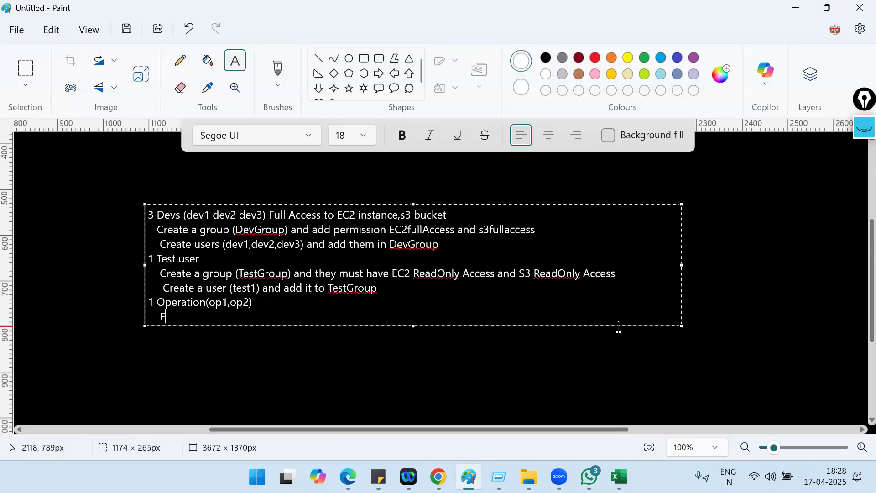
pyautogui.write('ull EC2 FullAcccess an')
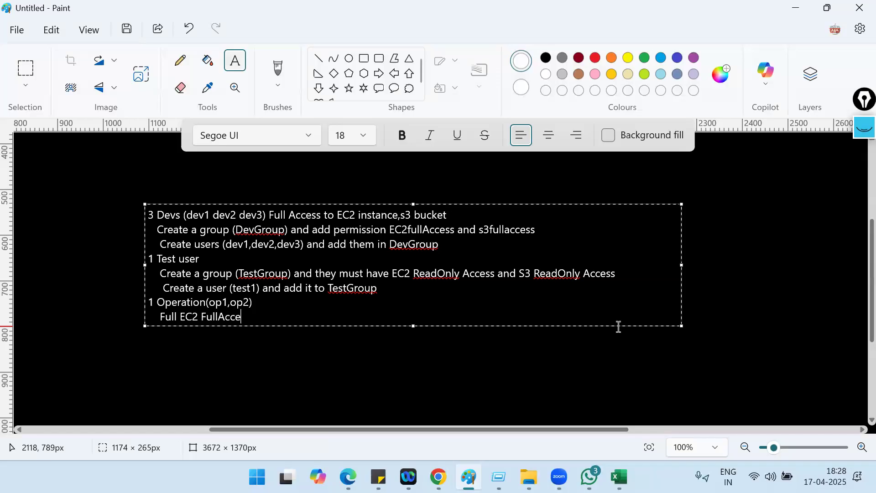
pyautogui.write('d Readonly ')
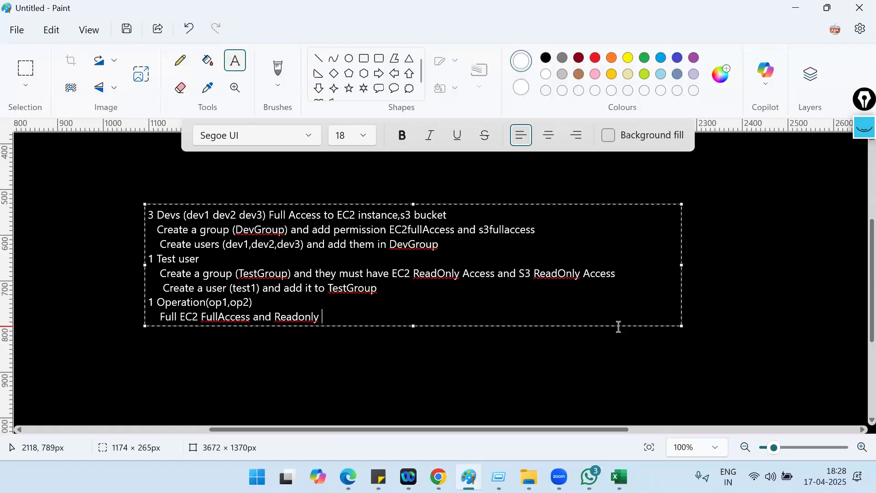
pyautogui.write('Access to S3 buckets')
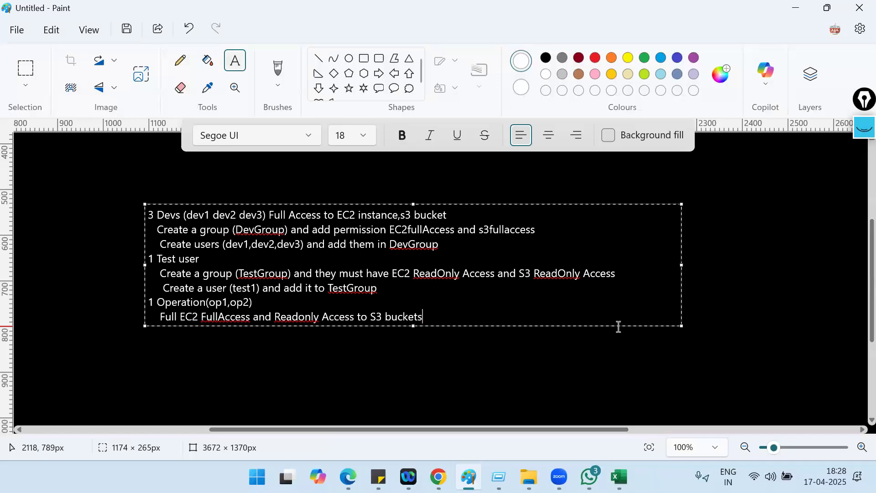
pyautogui.moveTo(416, 324); pyautogui.dragTo(106, 214)
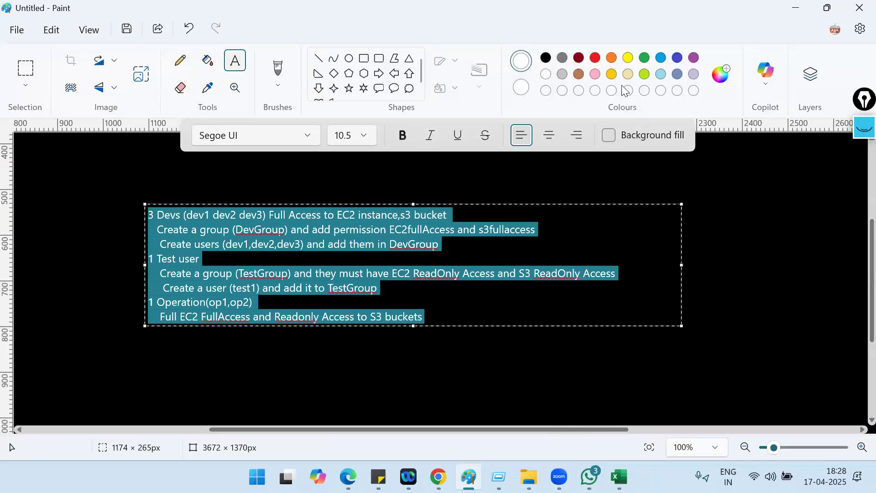
pyautogui.click(666, 197)
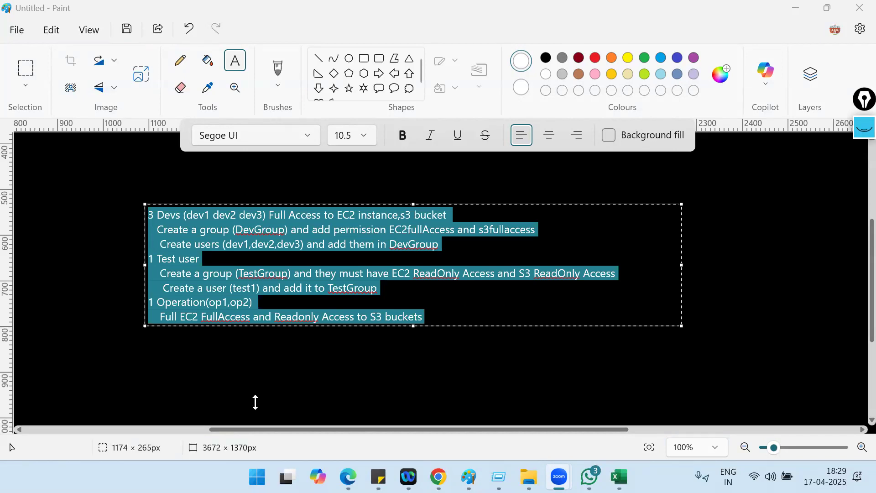
pyautogui.click(236, 348)
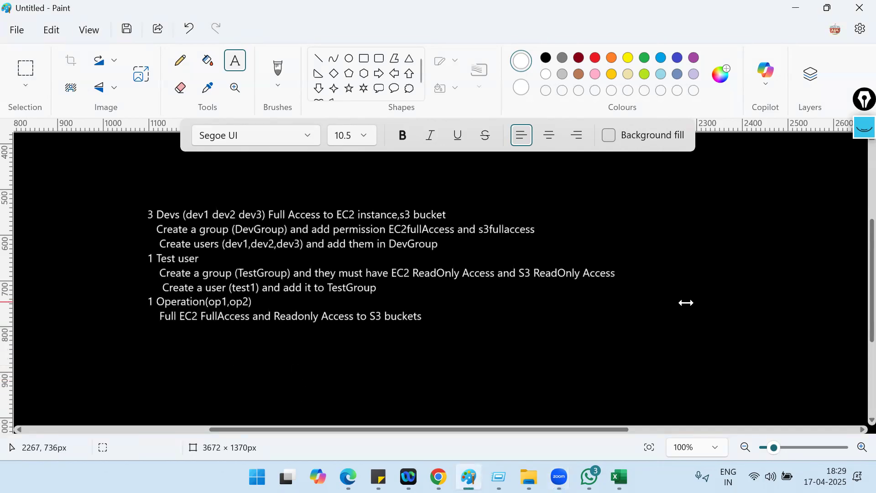
# - Write "Console Access" in a new text box below the user plan and enlarge the box to about 888 × 387 px
pyautogui.click(660, 318)
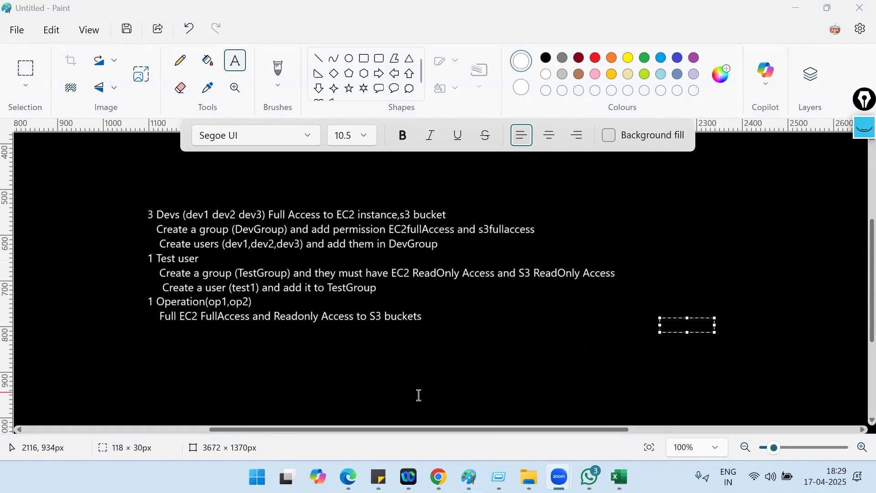
pyautogui.click(219, 380)
pyautogui.scroll(-5, 202, 386)
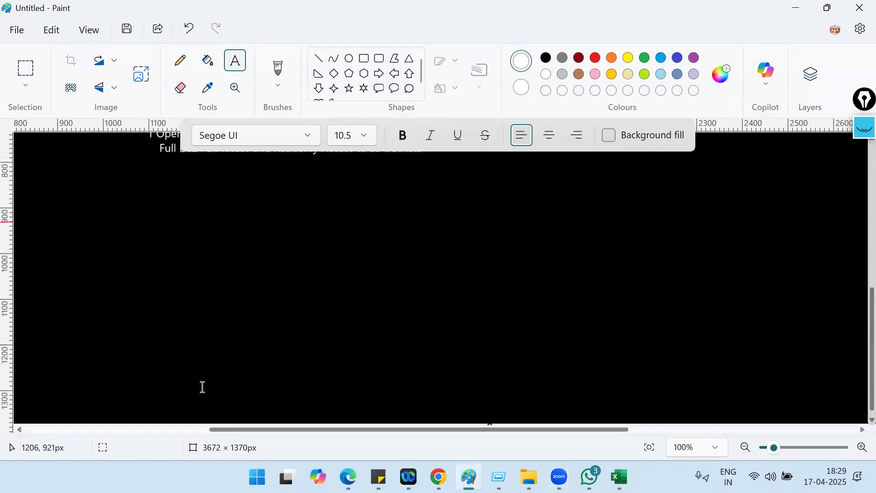
pyautogui.scroll(2, 201, 386)
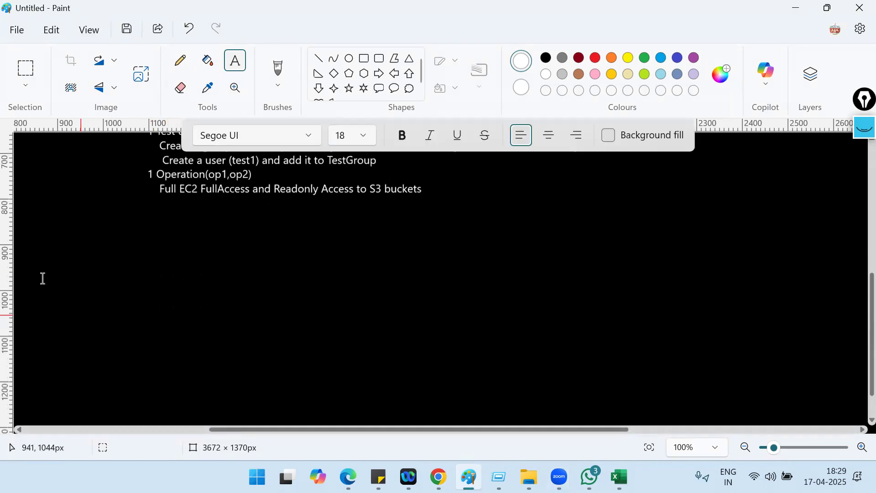
pyautogui.click(62, 242)
pyautogui.write('Console')
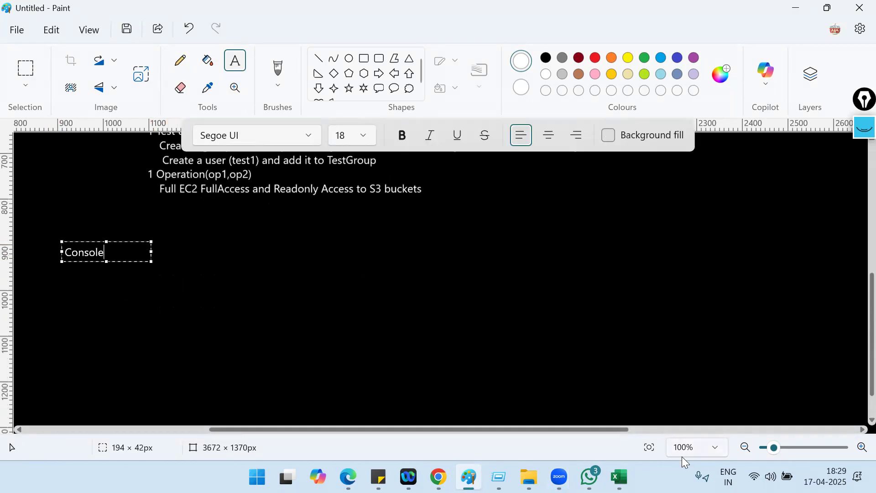
pyautogui.write(' Access')
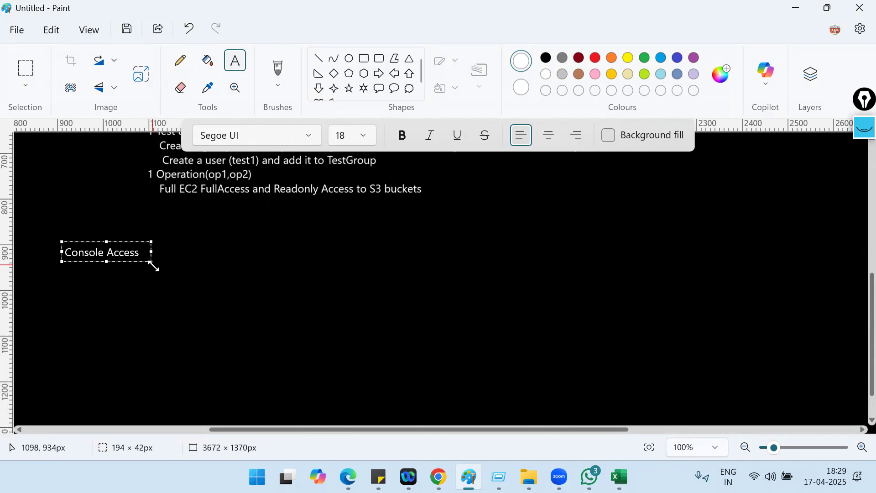
pyautogui.moveTo(152, 264); pyautogui.dragTo(467, 417)
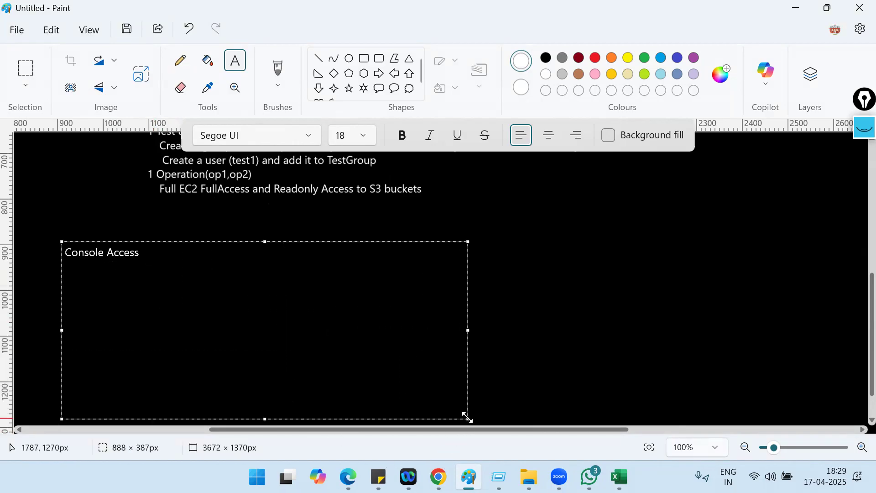
# - Add "Programmatic Access" below "Console Access", separated by a blank line, with its spelling corrected
pyautogui.write('Programatic Access')
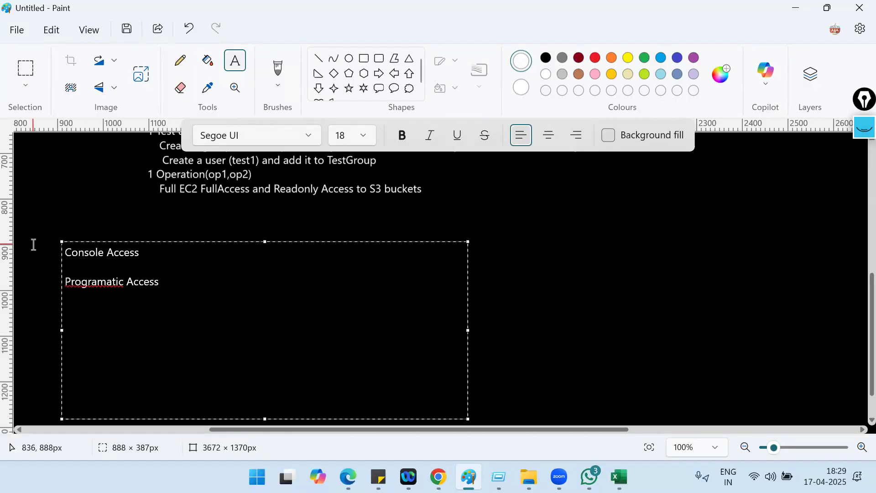
pyautogui.rightClick(78, 282)
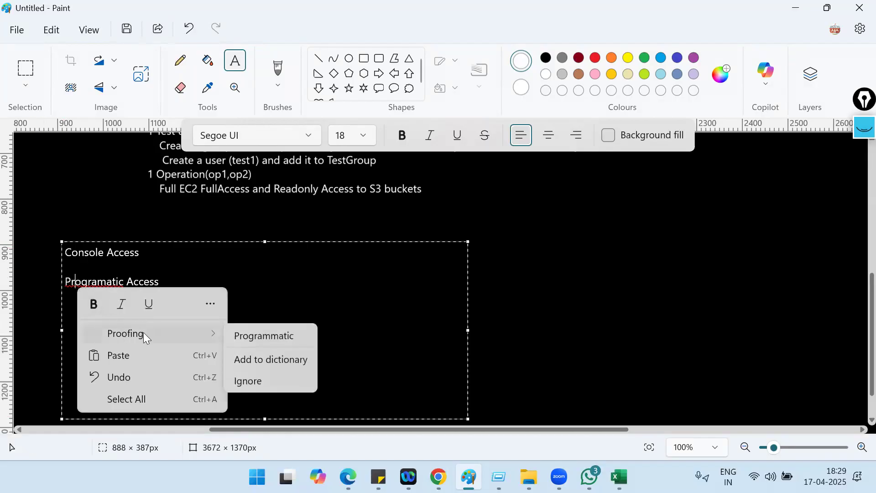
pyautogui.click(269, 335)
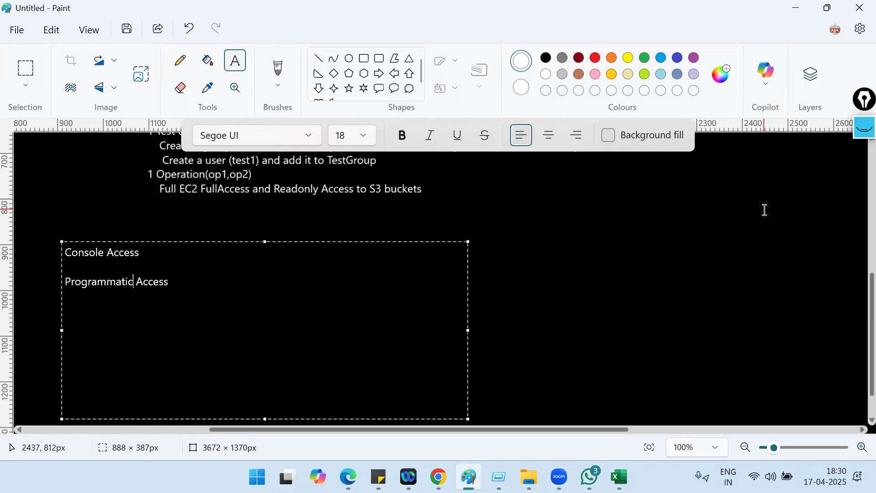
# - Add "AWS CLI" below the Programmatic Access heading and insert the line "security key" above it
pyautogui.press('End')
pyautogui.press('Return')
pyautogui.write('AWS CLI')
pyautogui.press('Up')
pyautogui.press('Return')
pyautogui.write('security')
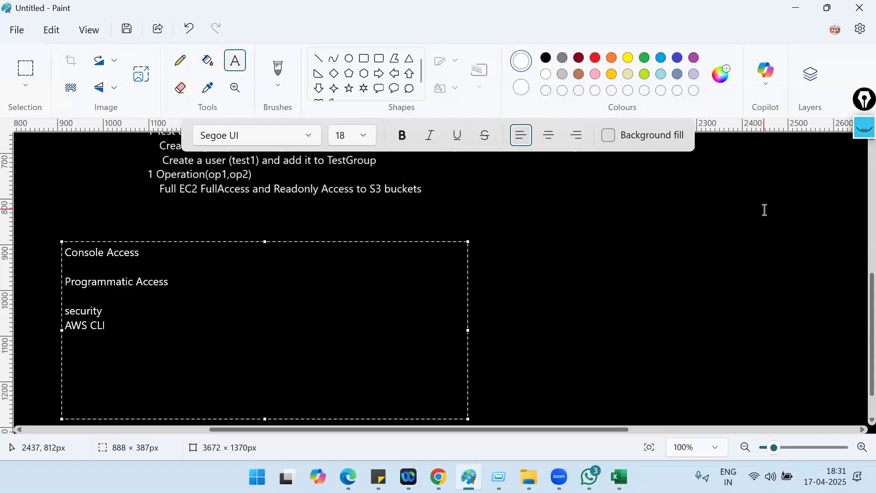
pyautogui.write('key')
pyautogui.press('Return')
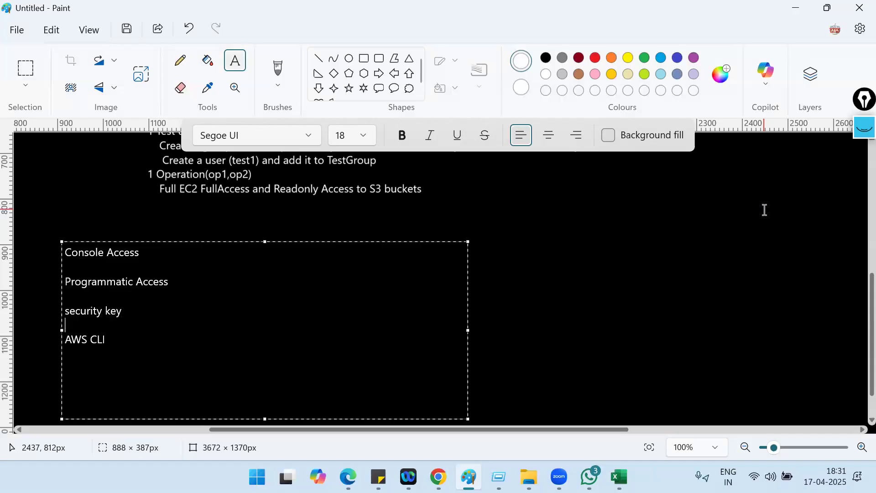
pyautogui.write('Acc')
pyautogui.press('BackSpace')
pyautogui.press('BackSpace')
pyautogui.press('BackSpace')
pyautogui.press('BackSpace')
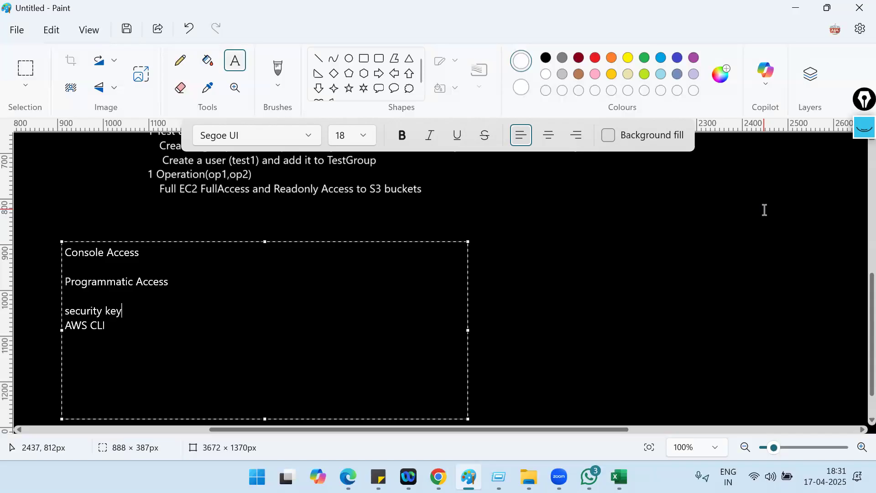
# - Insert "Accesskey:-" above the security key line, append ":-" to that line, and leave a blank line before "AWS CLI"
pyautogui.press('Home')
pyautogui.press('Return')
pyautogui.press('Up')
pyautogui.write('Acces')
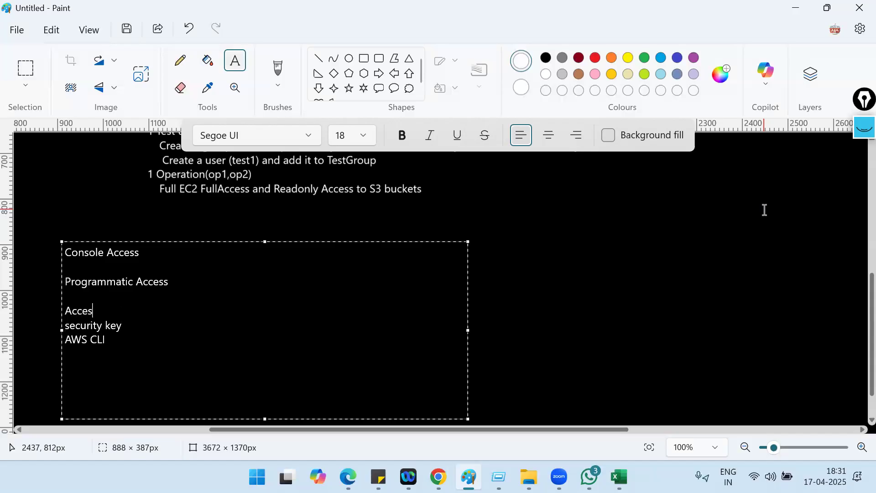
pyautogui.write('skey:-')
pyautogui.press('Down')
pyautogui.write(':-')
pyautogui.press('Return')
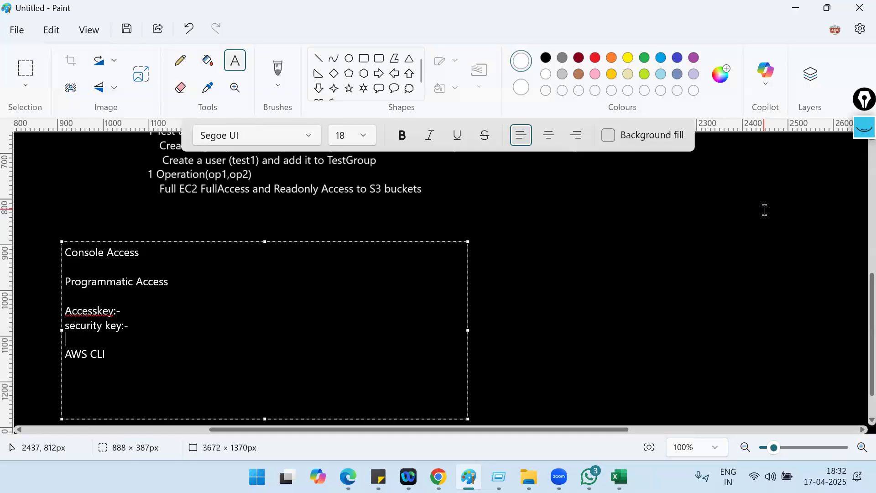